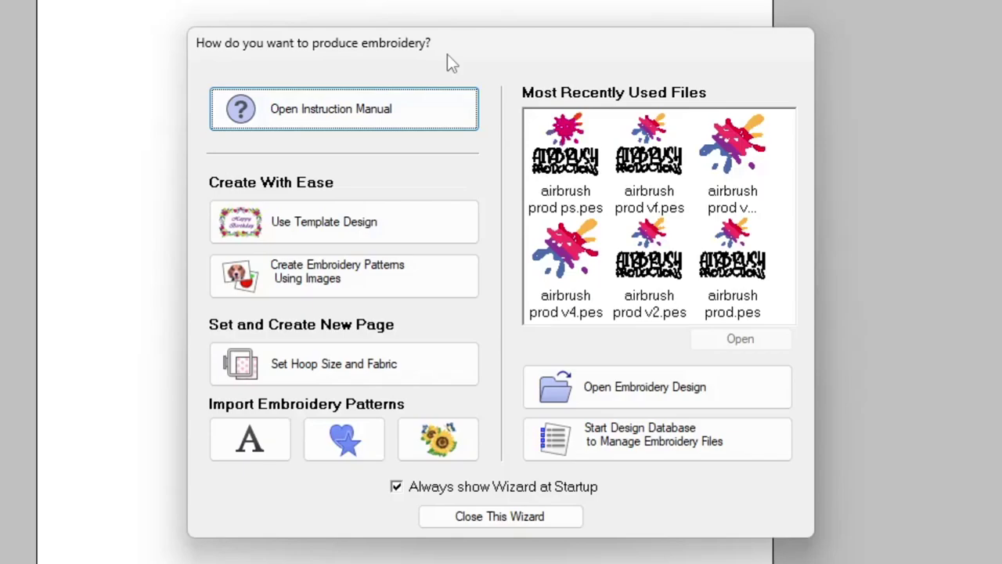
Start an embroidery from a template design and list the templates in the Caps category.
{"action": "left_click", "coordinate": [306, 232]}
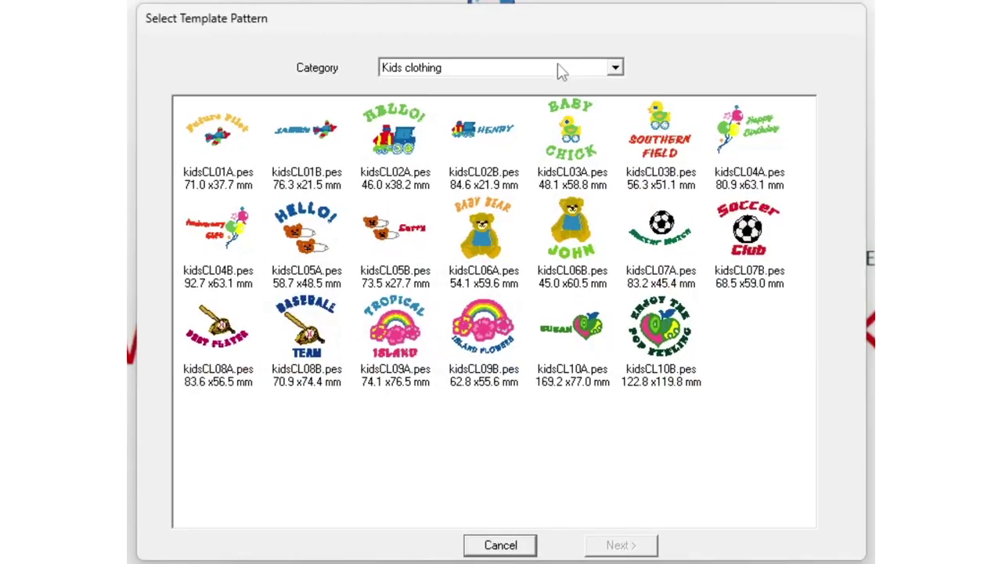
{"action": "left_click", "coordinate": [560, 71]}
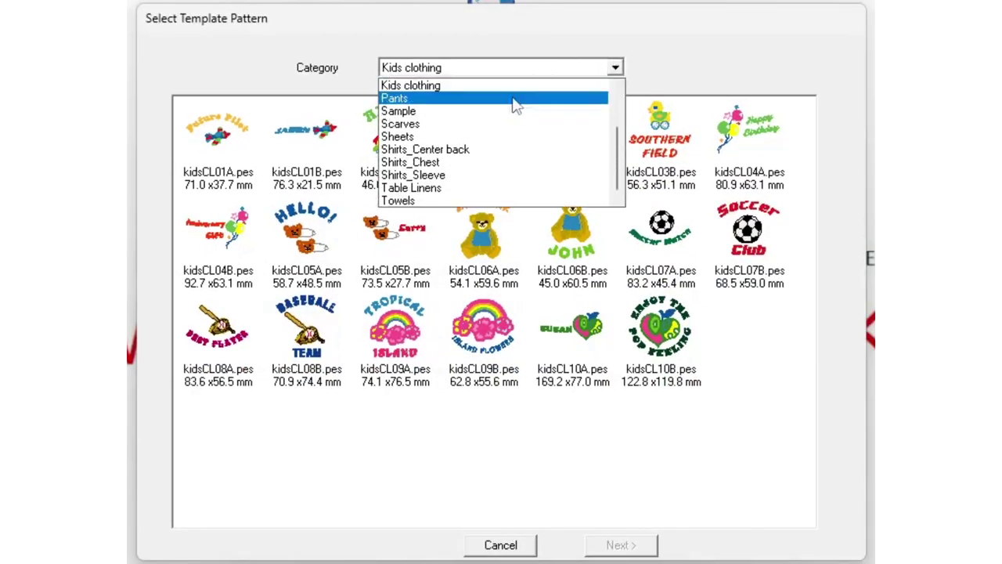
{"action": "scroll", "coordinate": [499, 133], "scroll_direction": "up", "scroll_amount": 2}
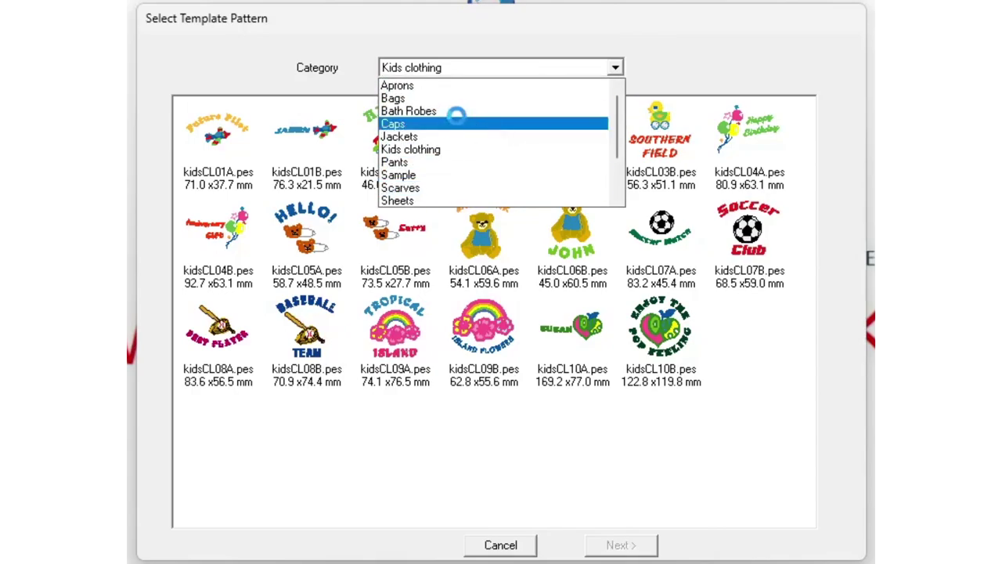
{"action": "left_click", "coordinate": [460, 124]}
Switch the template category to Towels and continue with the towels06B.pes template.
{"action": "left_click", "coordinate": [491, 72]}
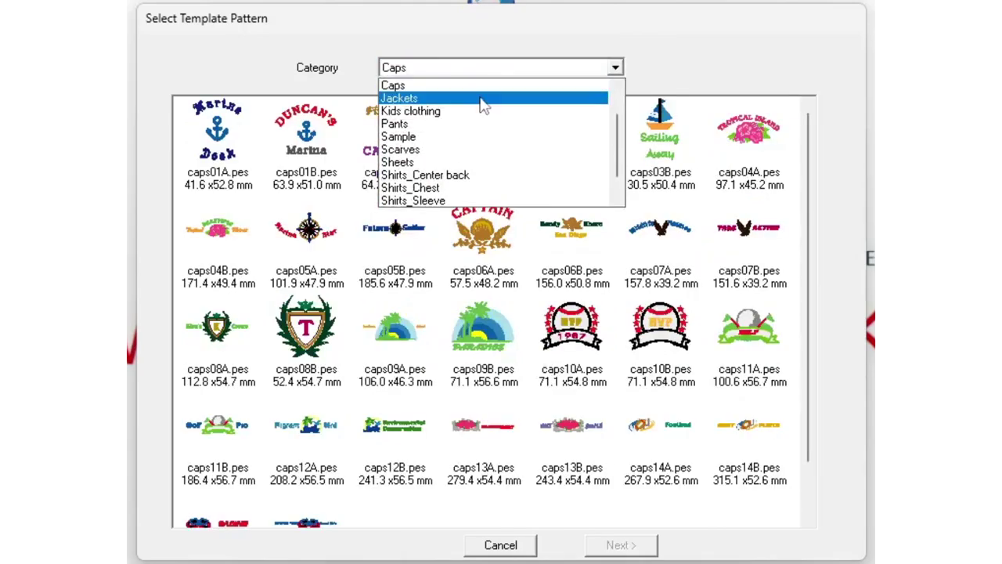
{"action": "scroll", "coordinate": [479, 110], "scroll_direction": "up", "scroll_amount": 1}
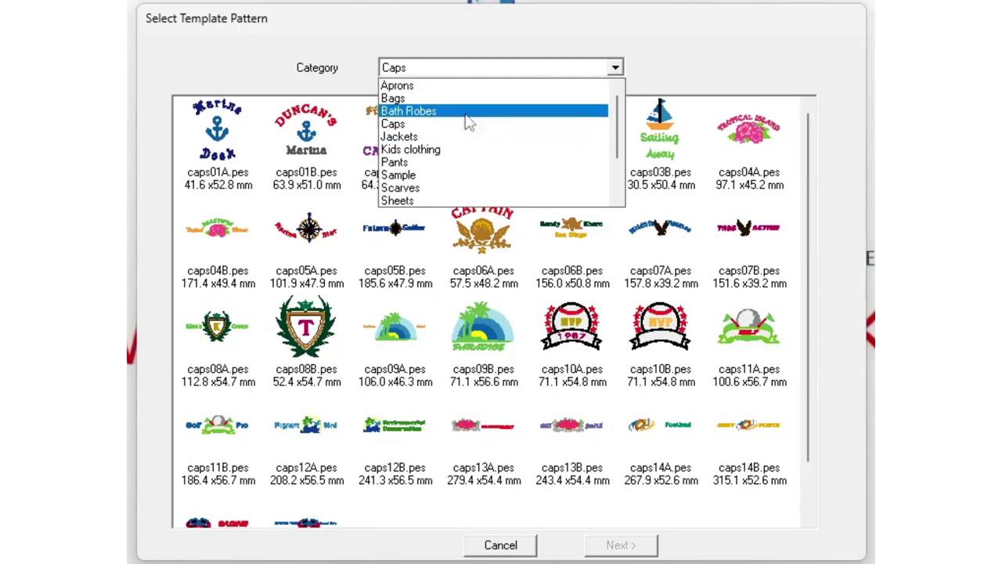
{"action": "scroll", "coordinate": [470, 114], "scroll_direction": "down", "scroll_amount": 2}
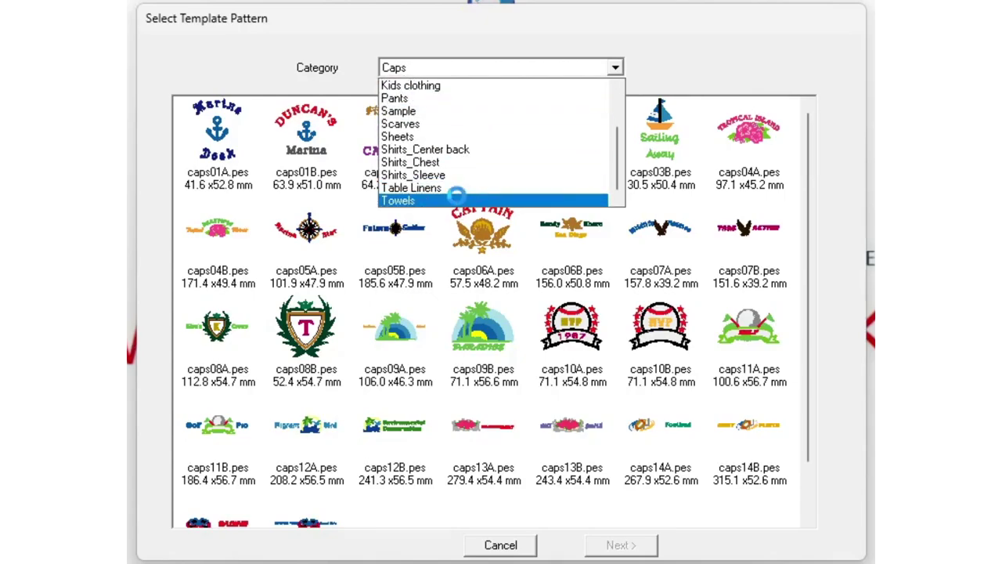
{"action": "left_click", "coordinate": [460, 201]}
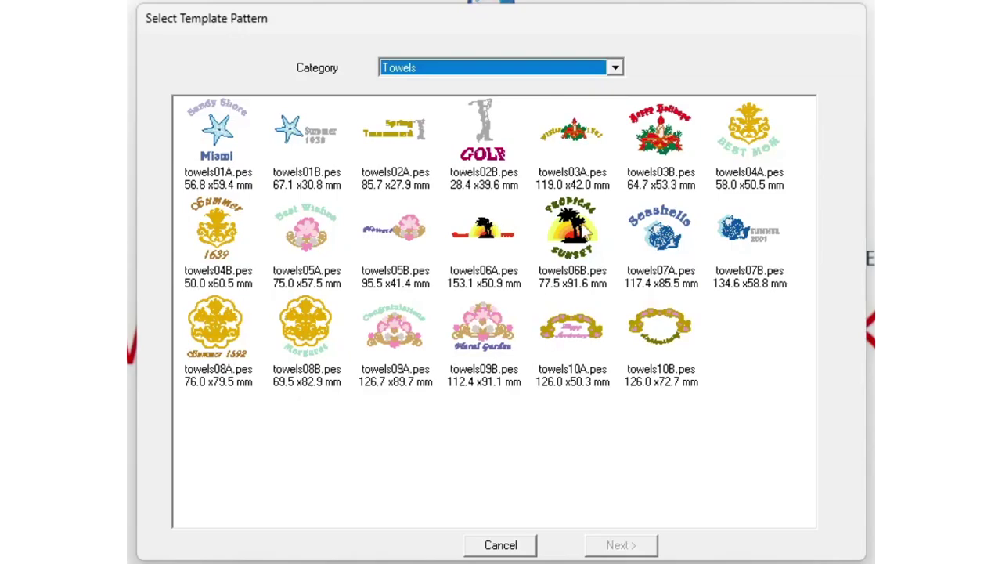
{"action": "left_click", "coordinate": [584, 229]}
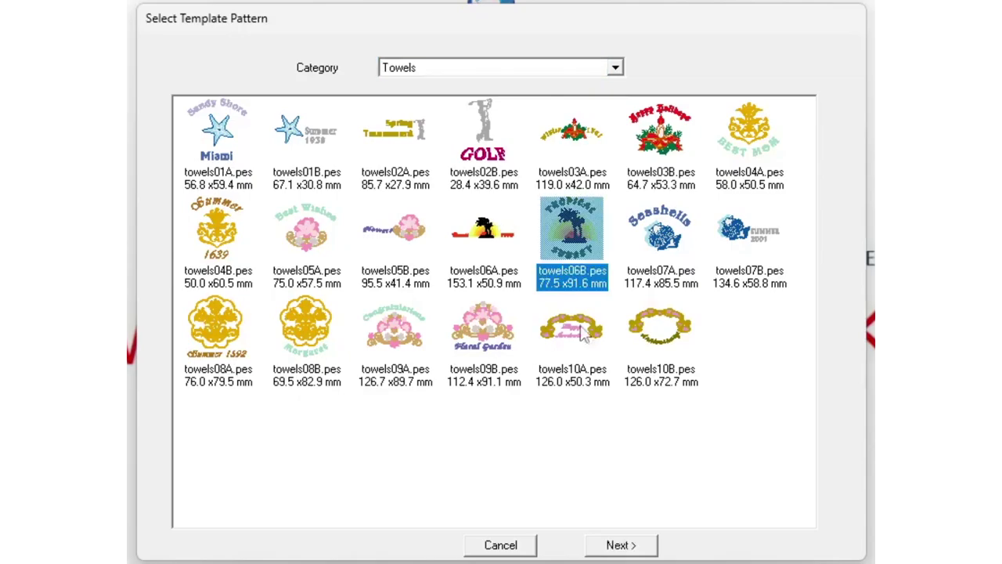
{"action": "left_click", "coordinate": [644, 548]}
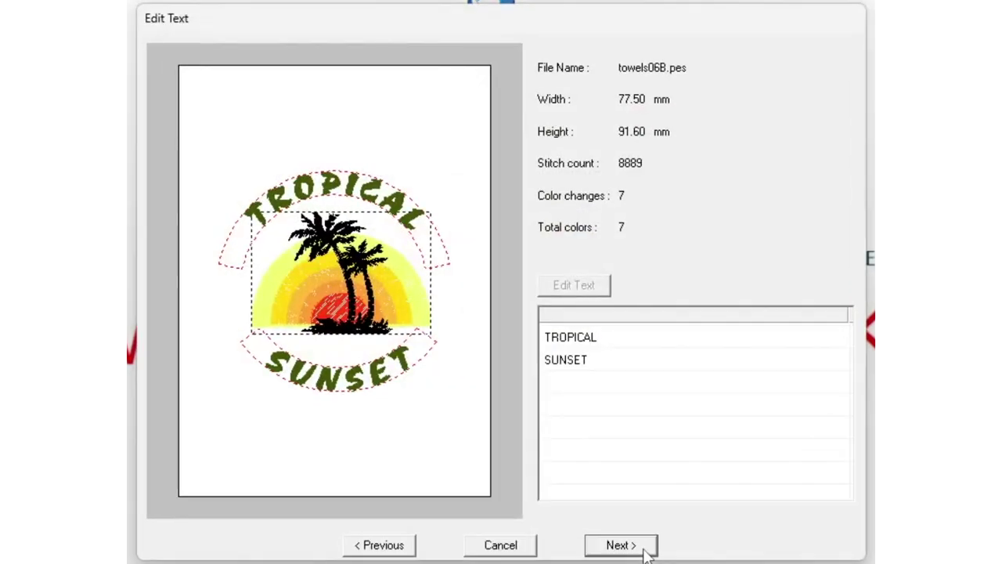
Replace both template texts, TROPICAL and SUNSET, with Test.
{"action": "left_click", "coordinate": [580, 338]}
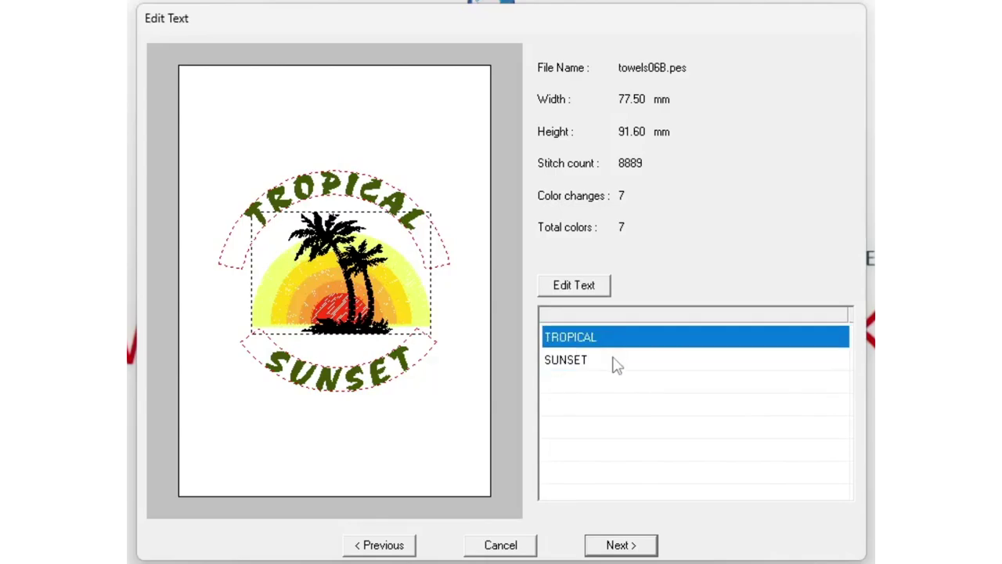
{"action": "left_click", "coordinate": [615, 362]}
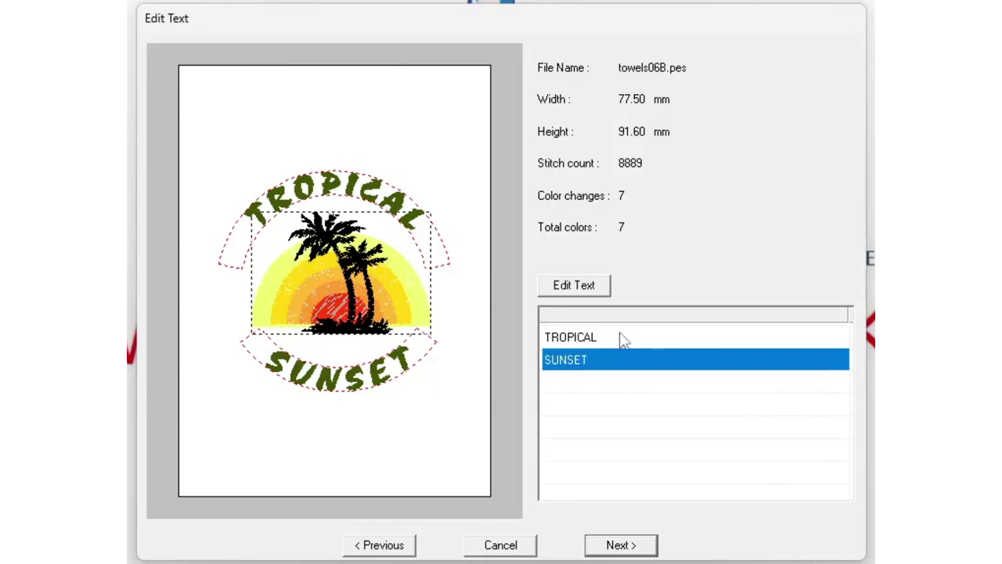
{"action": "left_click", "coordinate": [623, 338]}
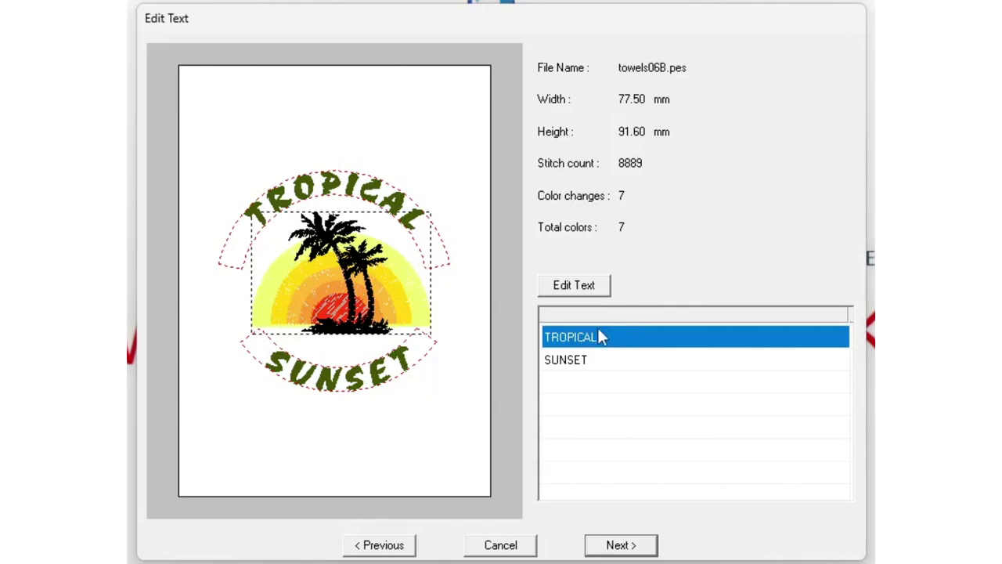
{"action": "left_click", "coordinate": [589, 285]}
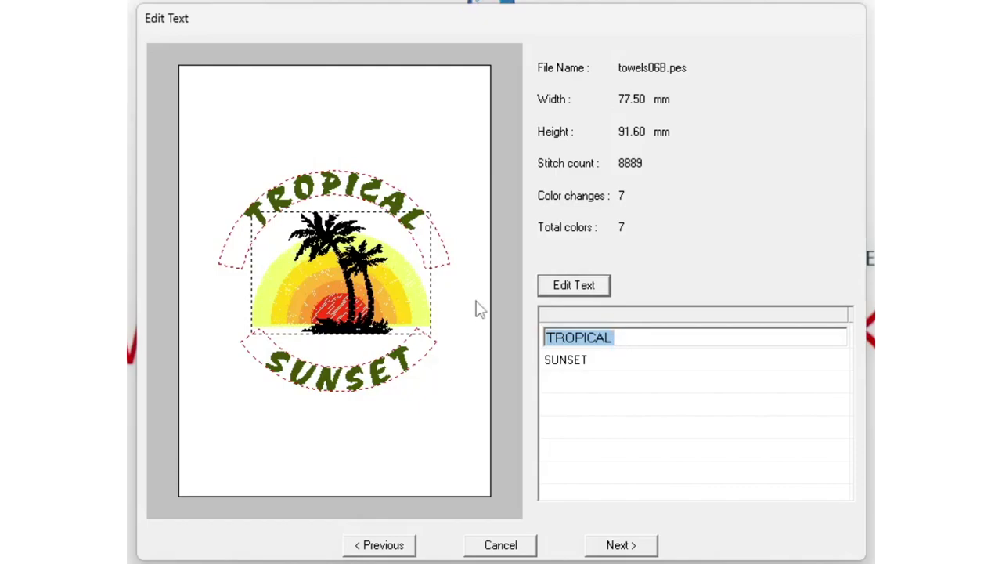
{"action": "key", "text": "BackSpace"}
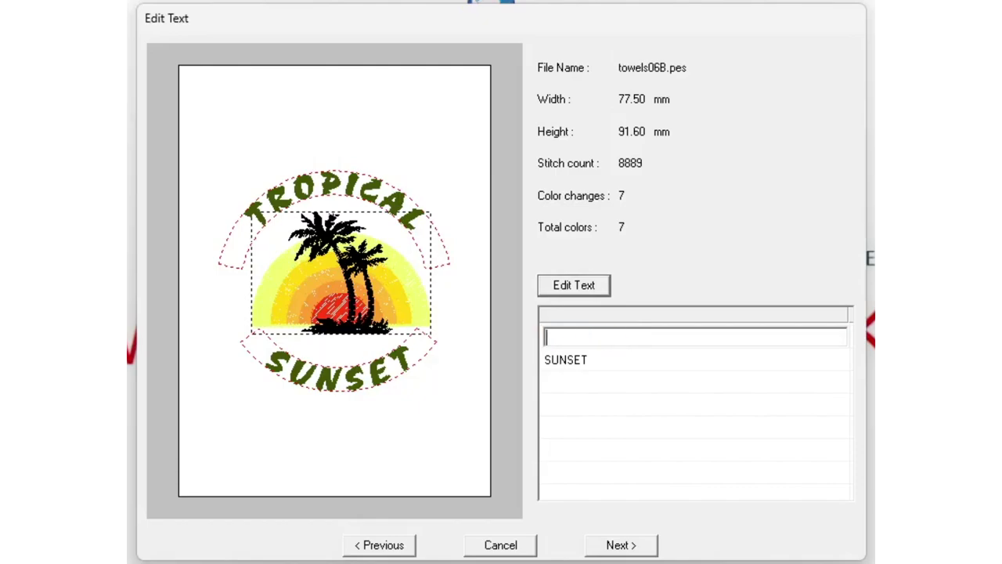
{"action": "type", "text": "Test"}
{"action": "key", "text": "Return"}
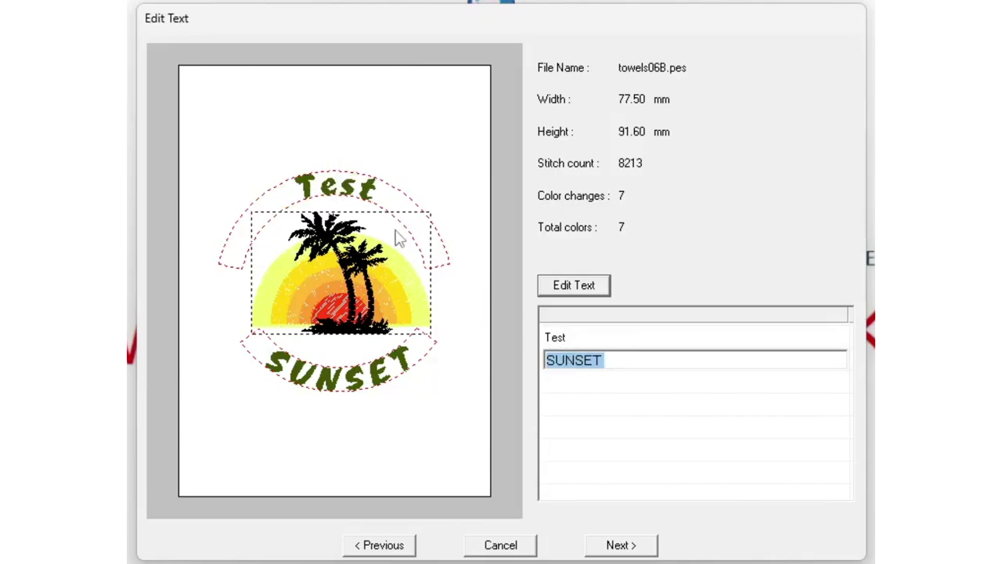
{"action": "type", "text": "Test"}
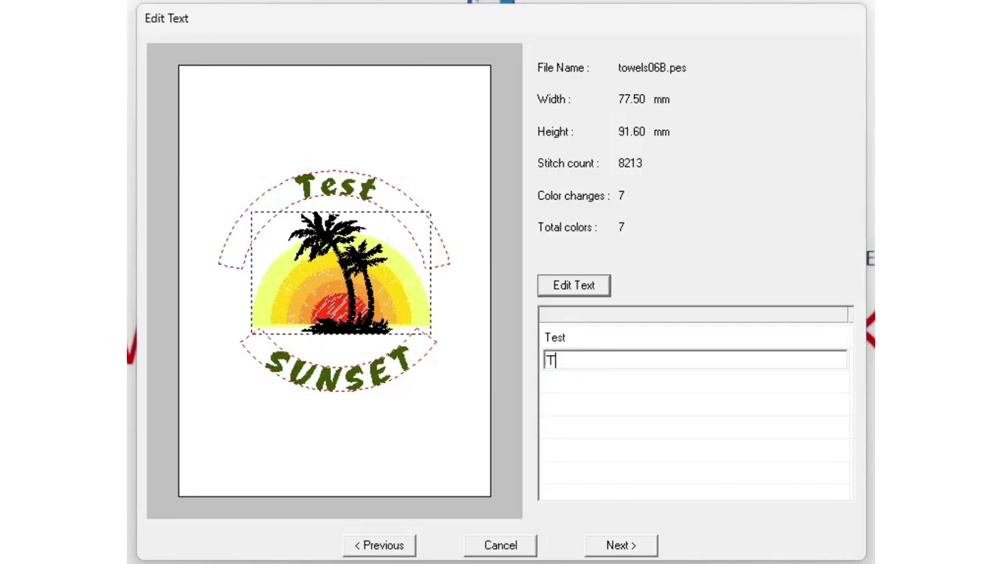
{"action": "key", "text": "Return"}
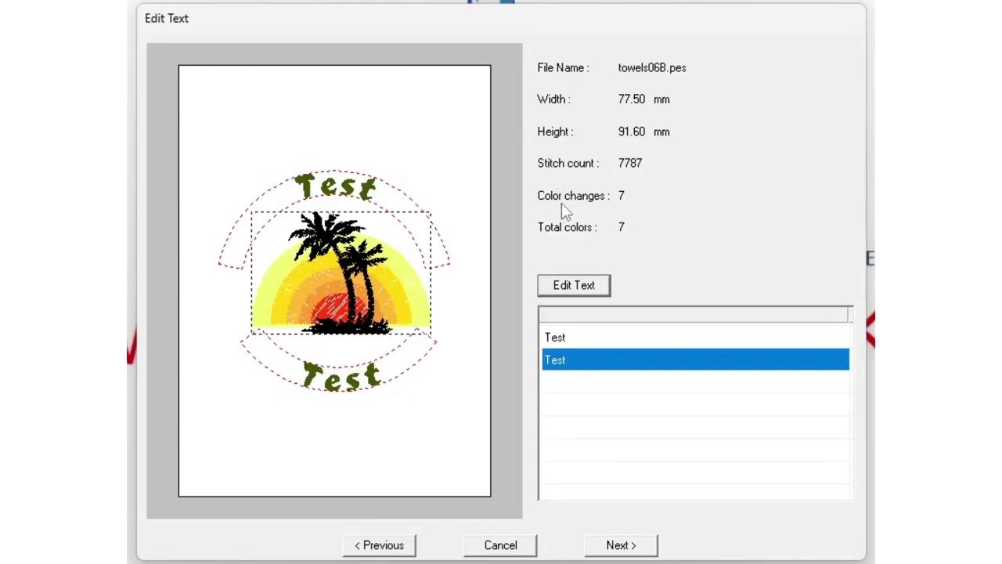
Continue to the output stage, check the available send destinations, and open the design in the Design Page for editing.
{"action": "left_click", "coordinate": [611, 548]}
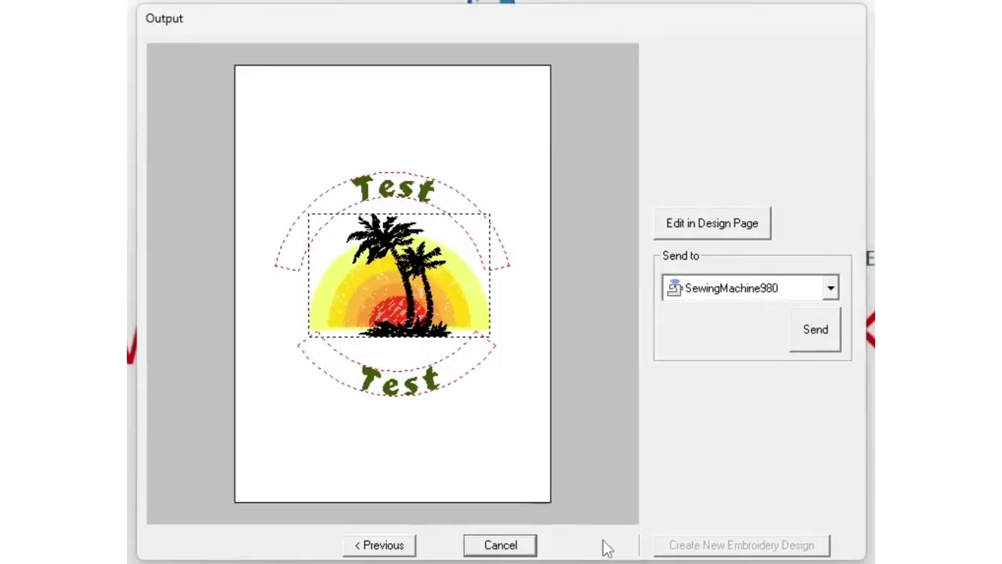
{"action": "left_click", "coordinate": [688, 290]}
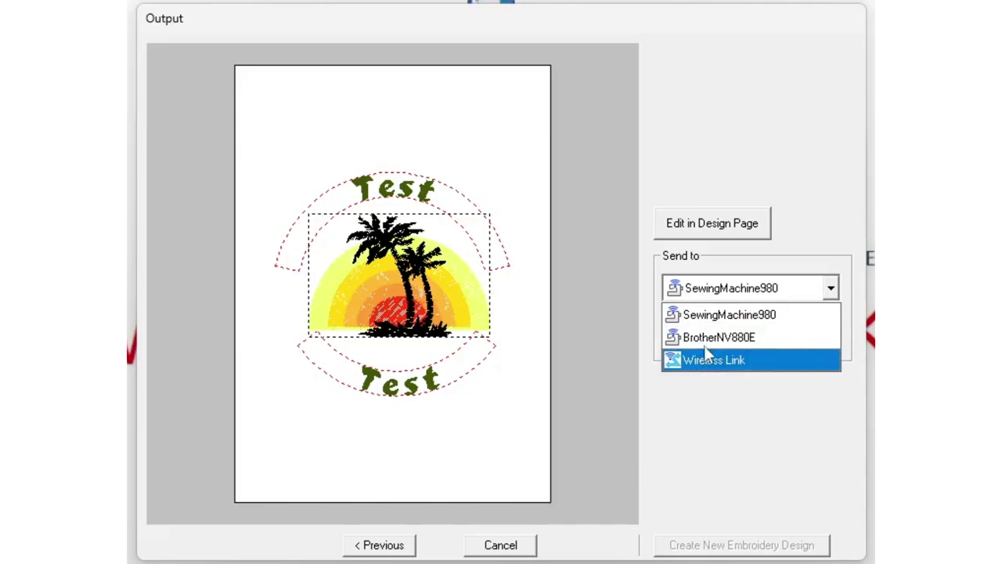
{"action": "left_click", "coordinate": [703, 440]}
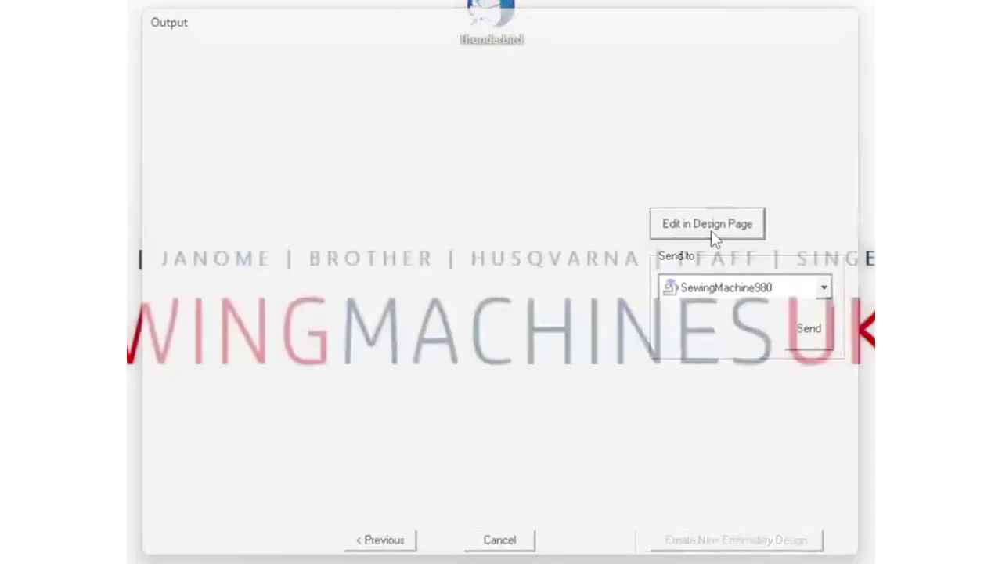
{"action": "left_click", "coordinate": [711, 226]}
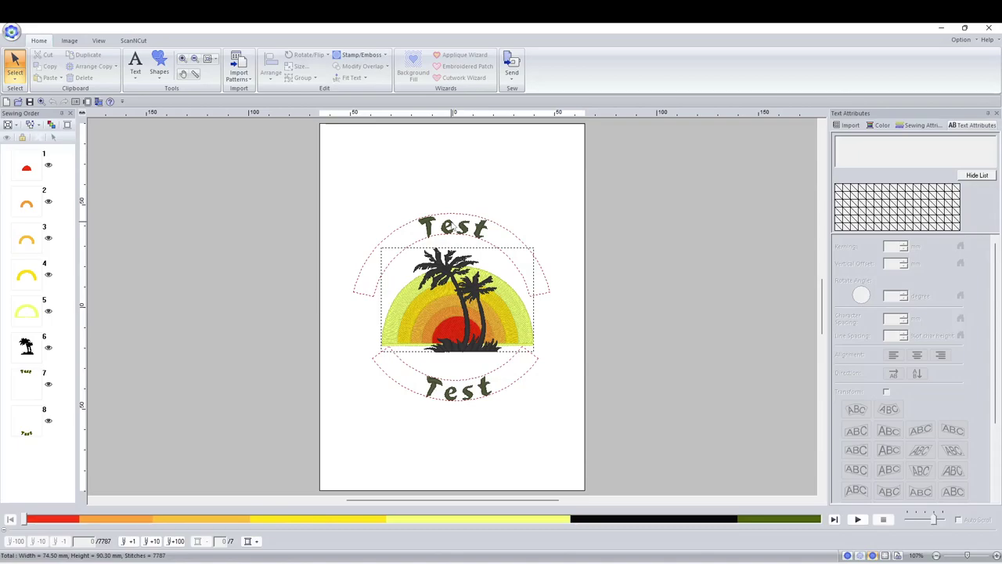
Change the font of the upper Test text to Frankfurt Medium.
{"action": "left_click", "coordinate": [451, 226]}
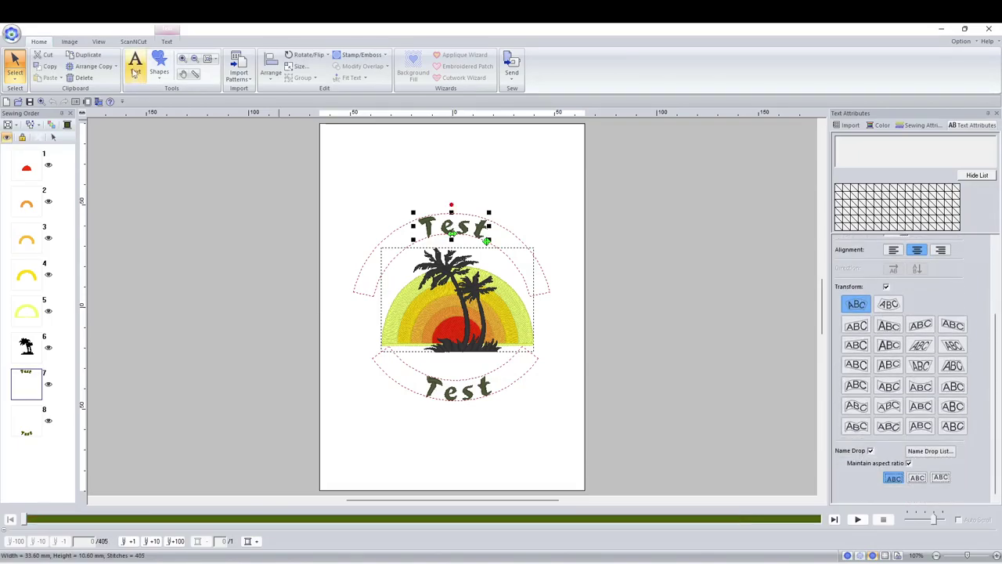
{"action": "left_click", "coordinate": [166, 41]}
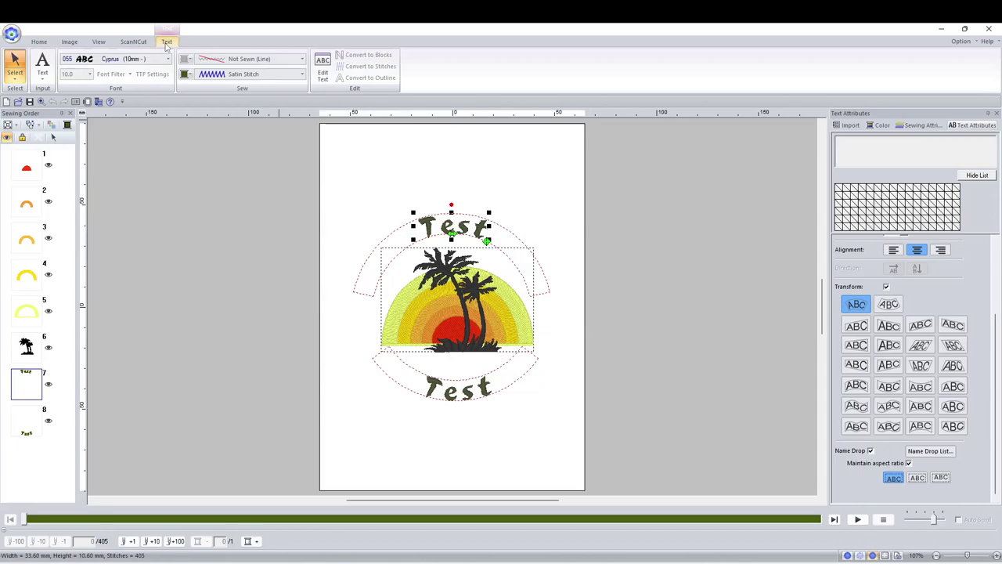
{"action": "left_click", "coordinate": [168, 59]}
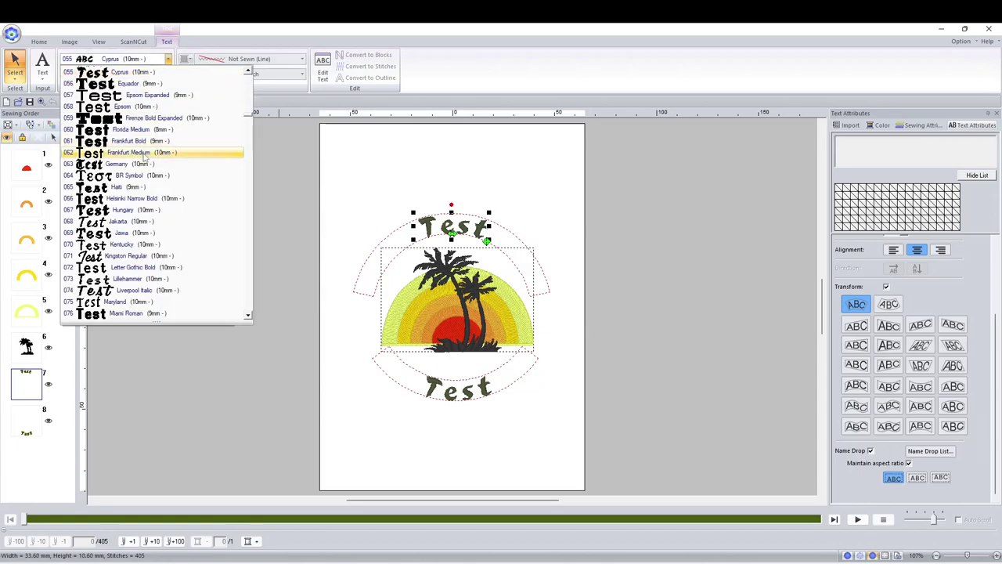
{"action": "left_click", "coordinate": [143, 152]}
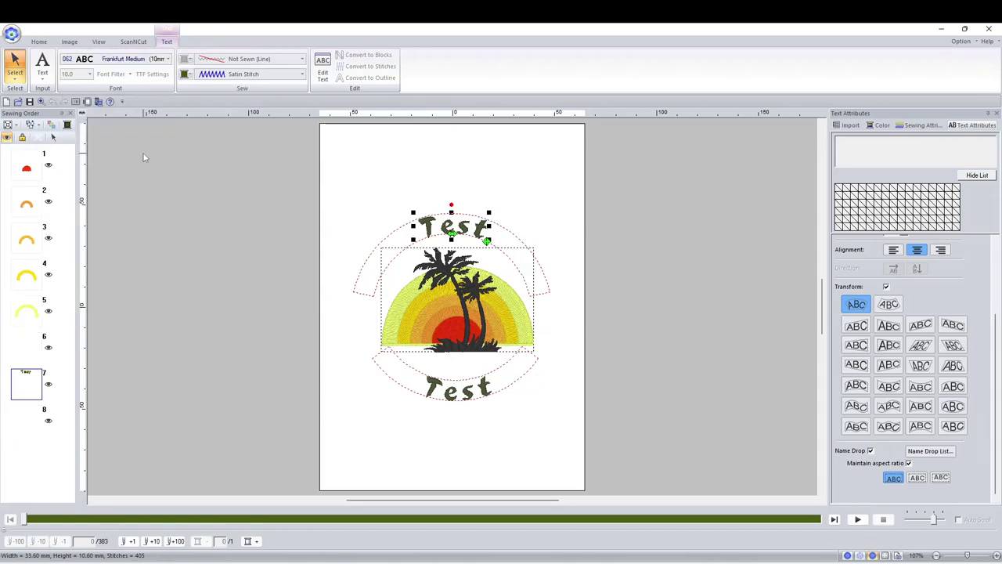
Set the thread color of the upper Test text to red and deselect it.
{"action": "left_click", "coordinate": [191, 75]}
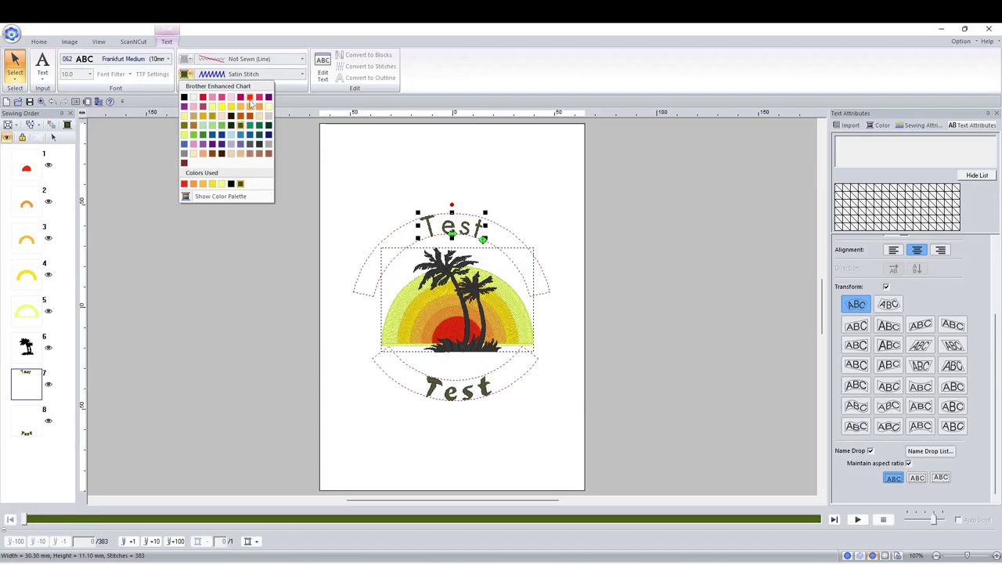
{"action": "left_click", "coordinate": [250, 97]}
{"action": "left_click", "coordinate": [582, 242]}
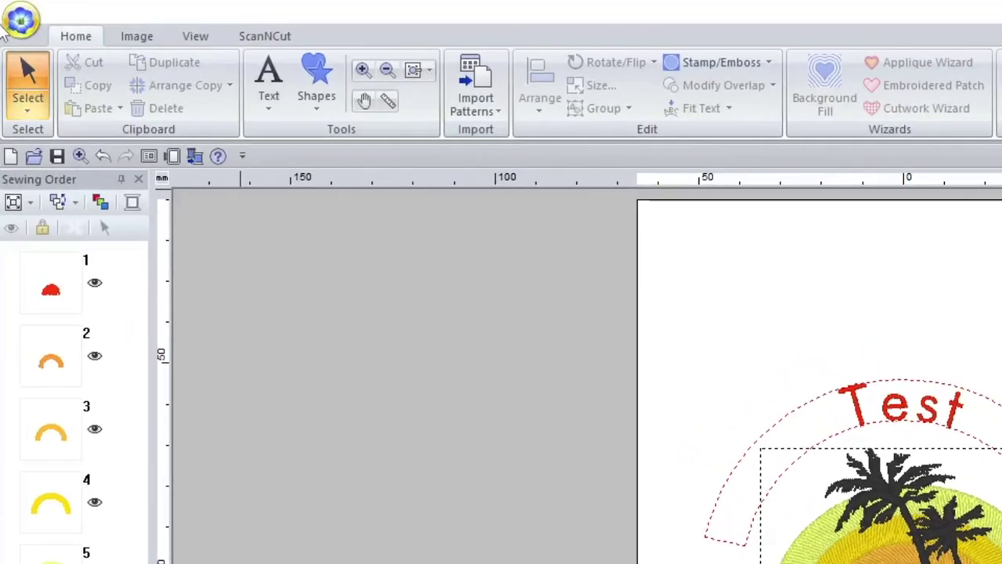
Show the options for sending the finished design to a sewing machine.
{"action": "left_click", "coordinate": [9, 28]}
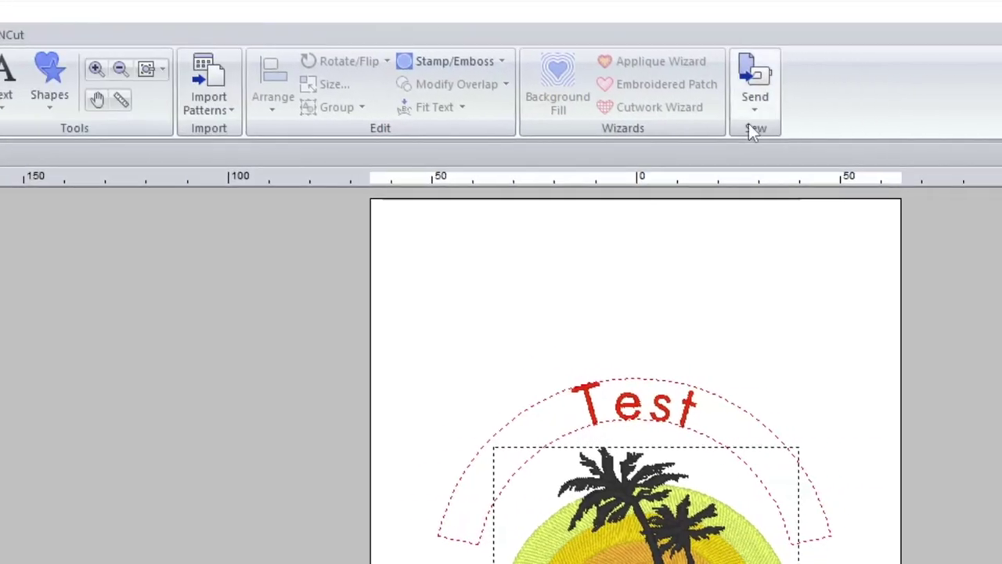
{"action": "left_click", "coordinate": [753, 114]}
{"action": "mouse_move", "coordinate": [600, 160]}
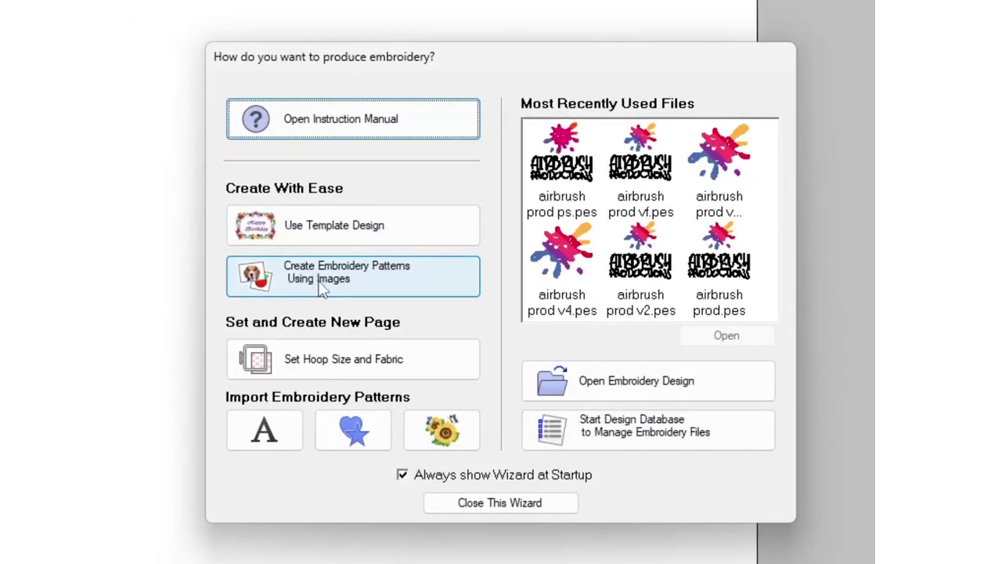
Start creating an embroidery pattern from an image and open the rose picture p5mdbanner.
{"action": "left_click", "coordinate": [323, 289]}
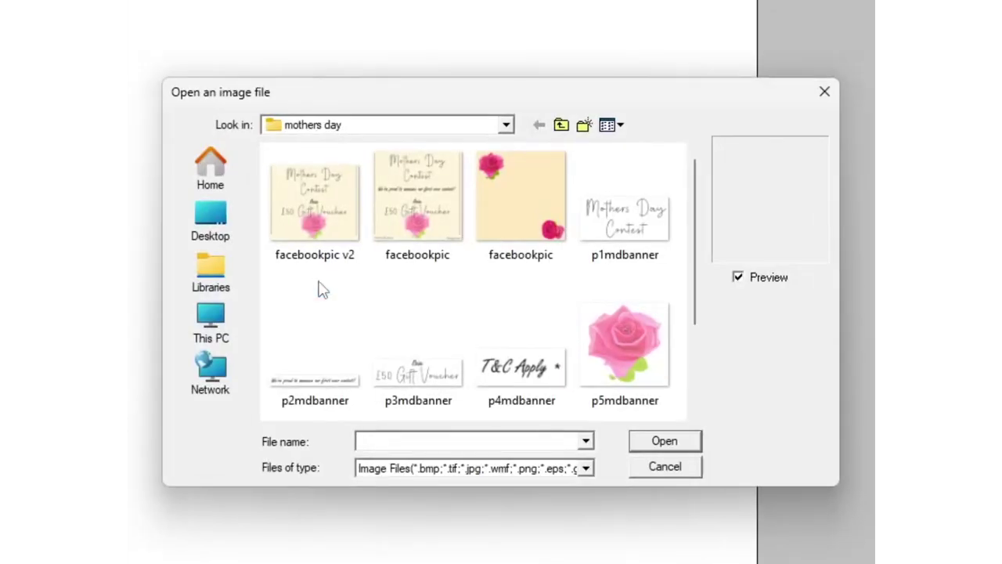
{"action": "left_click", "coordinate": [626, 348]}
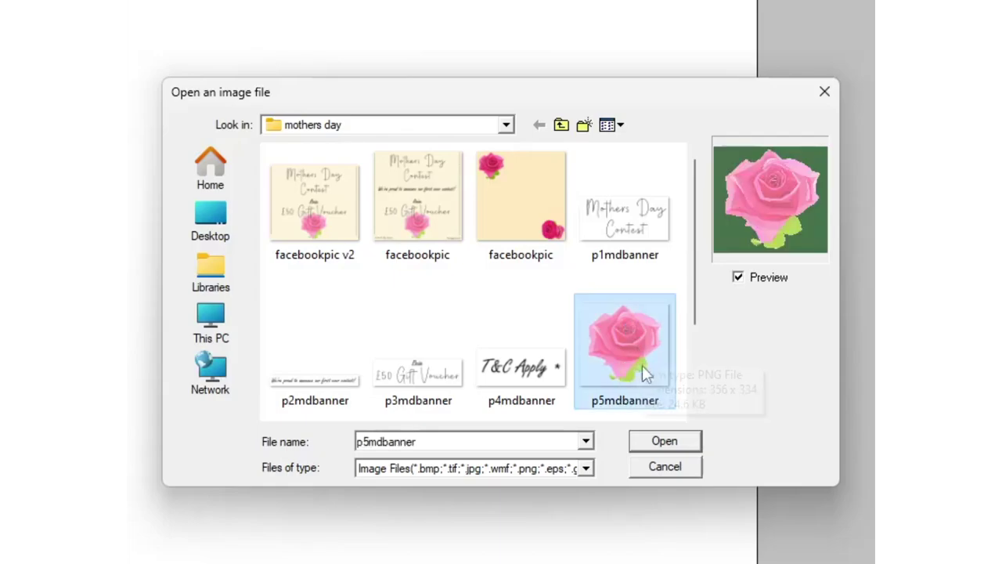
{"action": "left_click", "coordinate": [665, 440]}
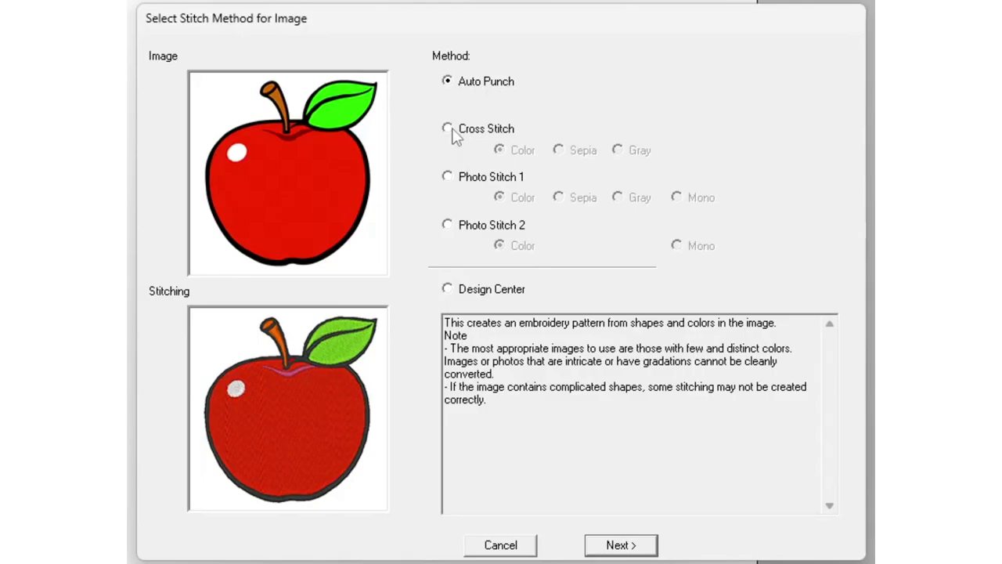
Preview the Cross Stitch and Photo Stitch 1 methods and go back to Auto Punch.
{"action": "left_click", "coordinate": [452, 129]}
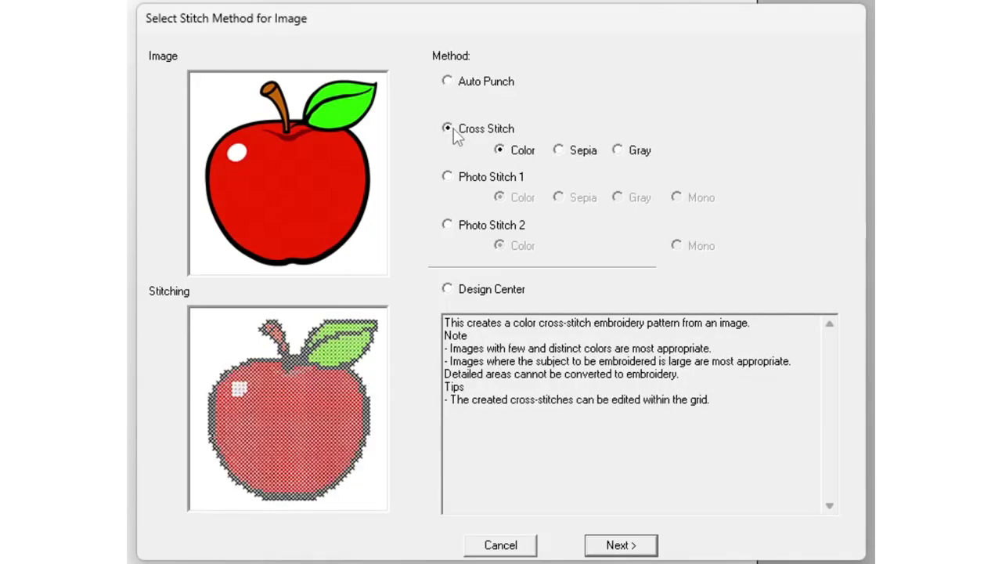
{"action": "left_click", "coordinate": [457, 178]}
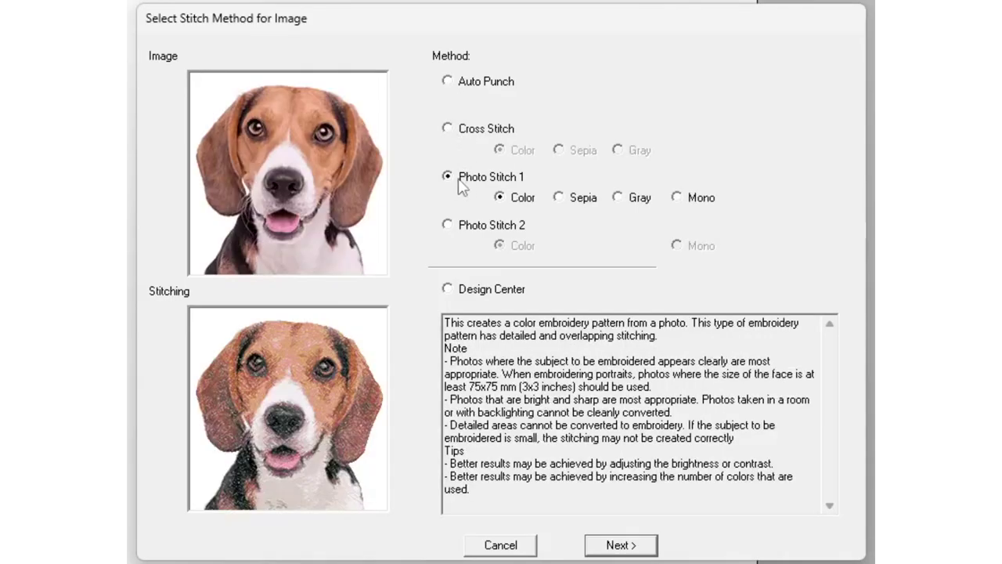
{"action": "left_click", "coordinate": [466, 87]}
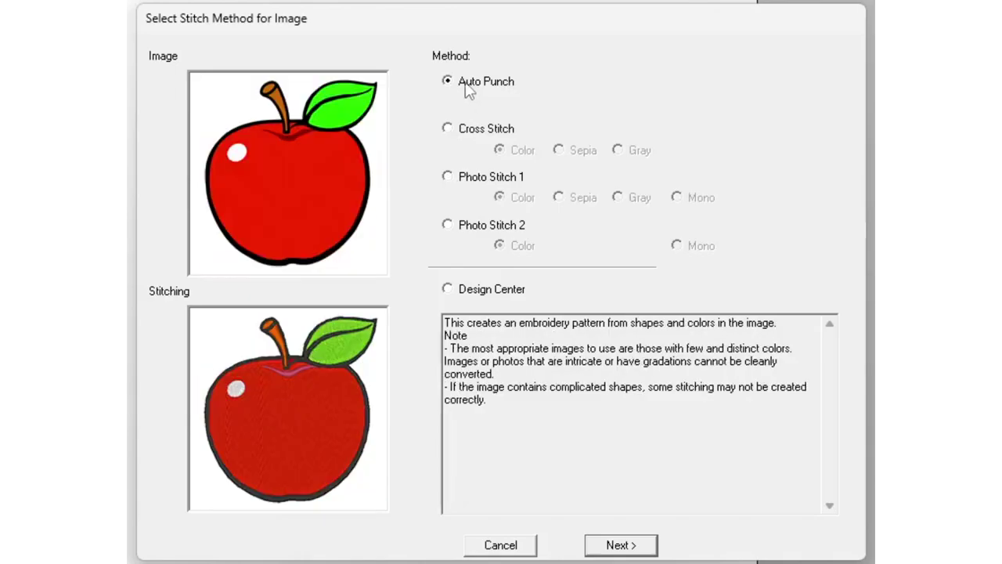
Preview the Design Center method, switch to Cross Stitch and read its notes and tips.
{"action": "left_click", "coordinate": [474, 291]}
{"action": "left_click", "coordinate": [481, 134]}
{"action": "left_click_drag", "start_coordinate": [722, 399], "coordinate": [627, 376]}
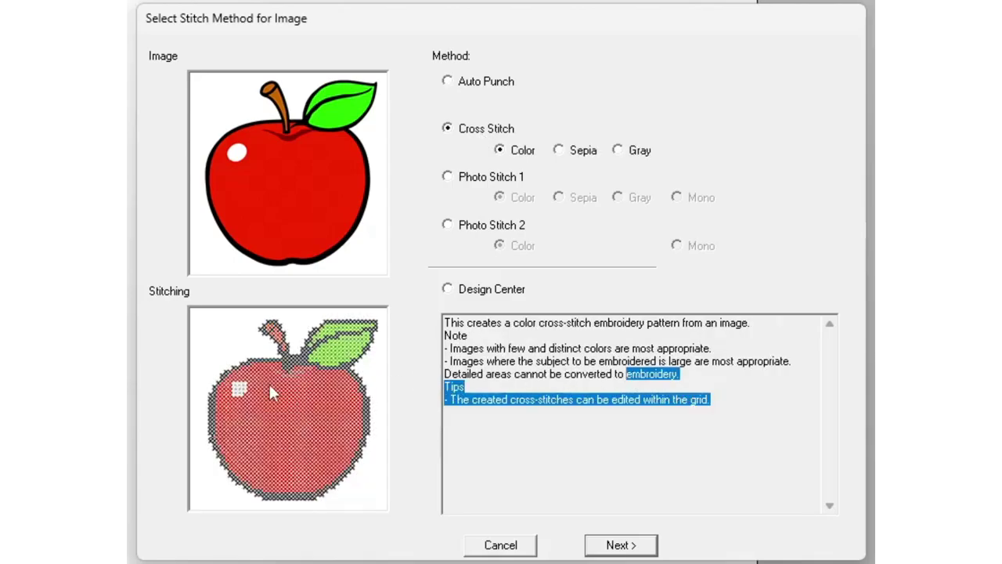
{"action": "left_click", "coordinate": [539, 415]}
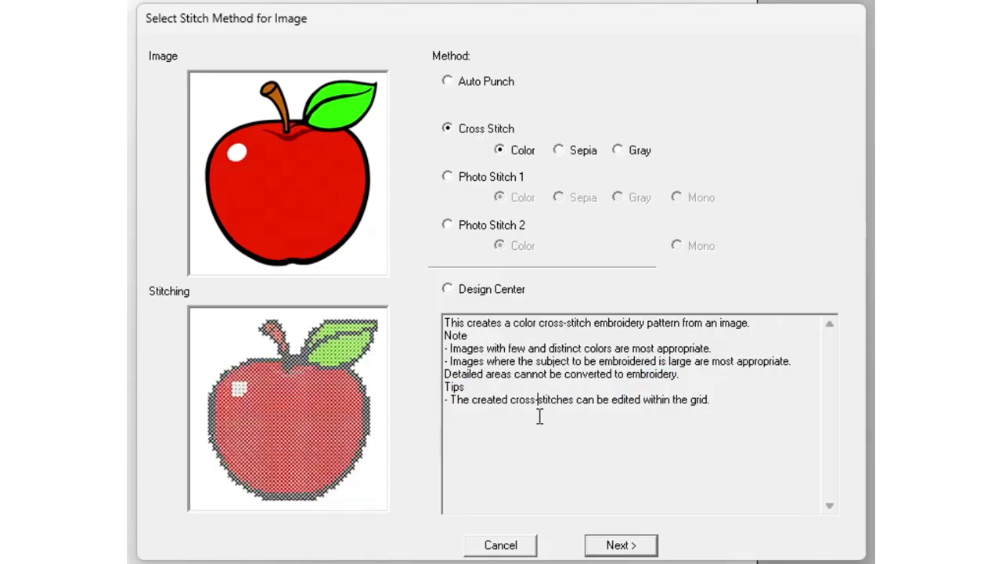
Compare the Photo Stitch 1 and Auto Punch sample stitching and notes, ending on Auto Punch.
{"action": "left_click", "coordinate": [471, 182]}
{"action": "left_click", "coordinate": [479, 81]}
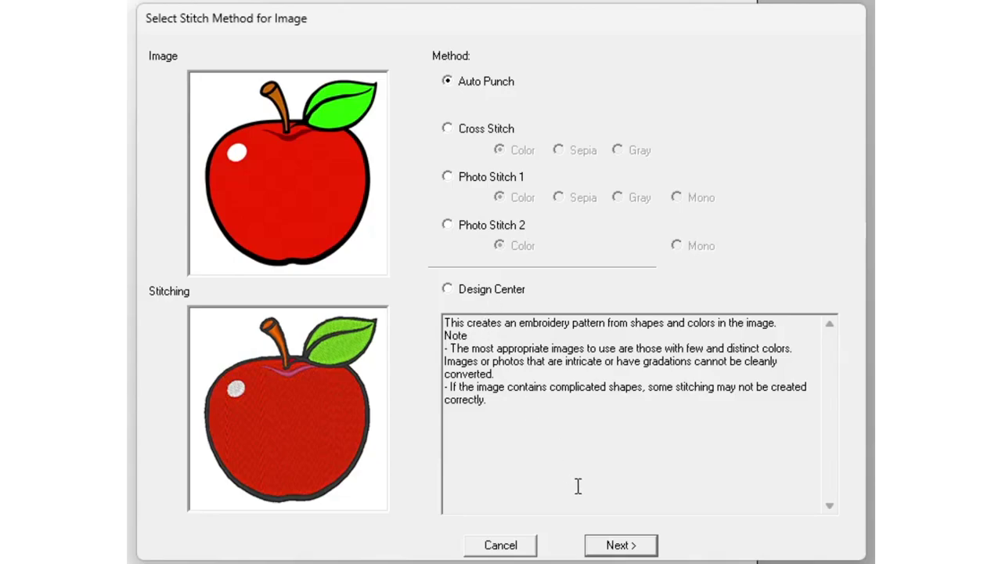
{"action": "left_click", "coordinate": [473, 185]}
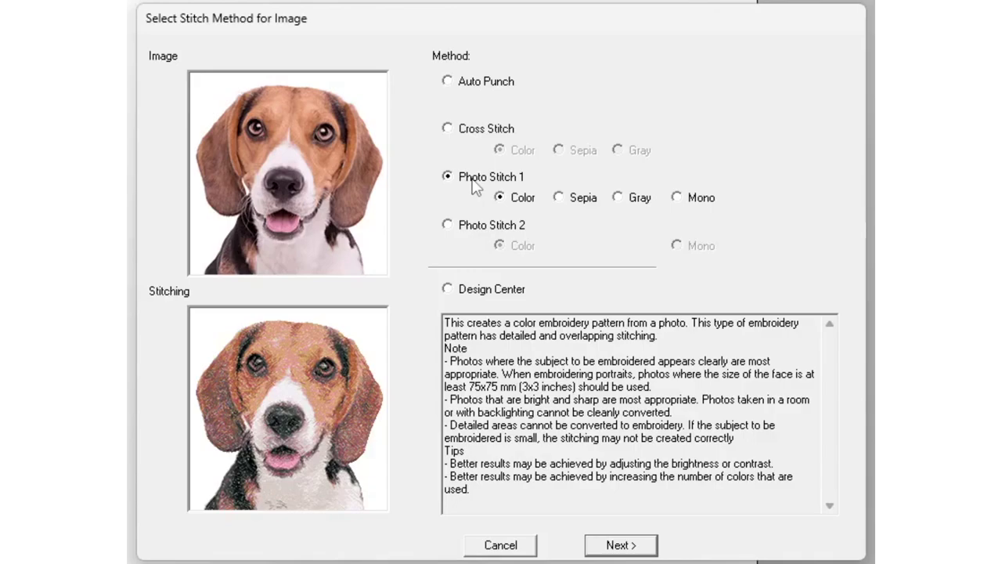
{"action": "left_click", "coordinate": [479, 90]}
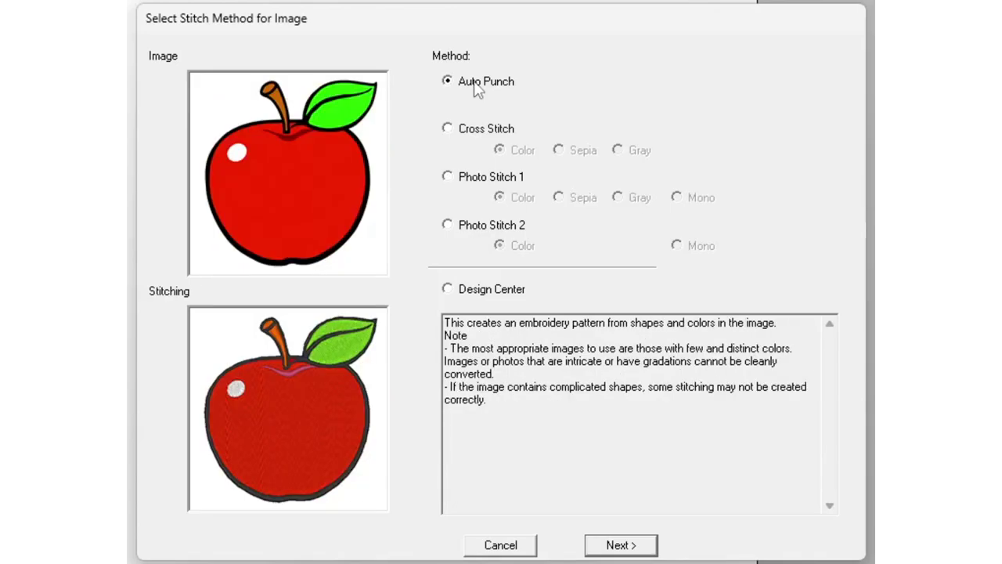
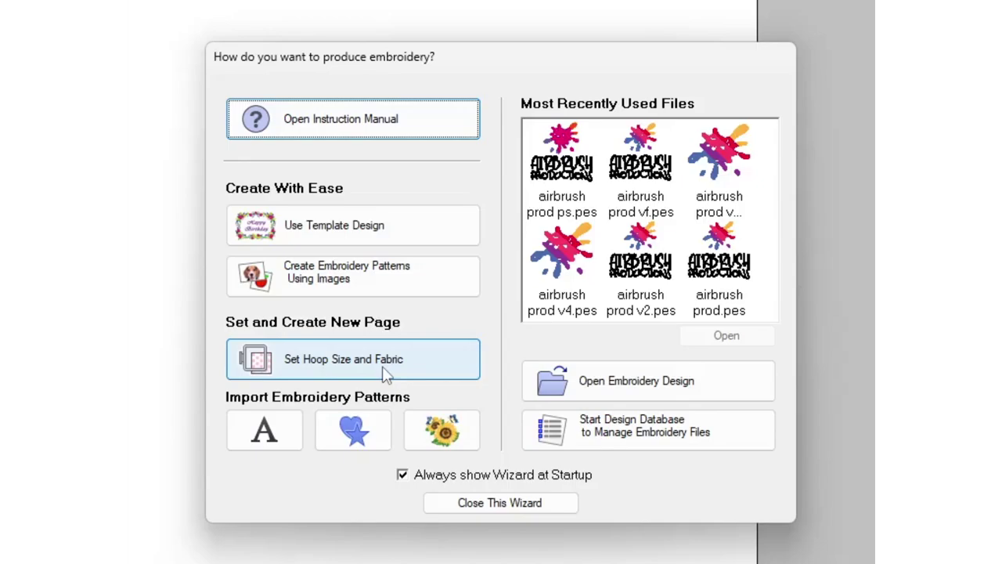
Open the hoop size and fabric setup, compare the two machine types and choose the multi-needle machine.
{"action": "left_click", "coordinate": [384, 375]}
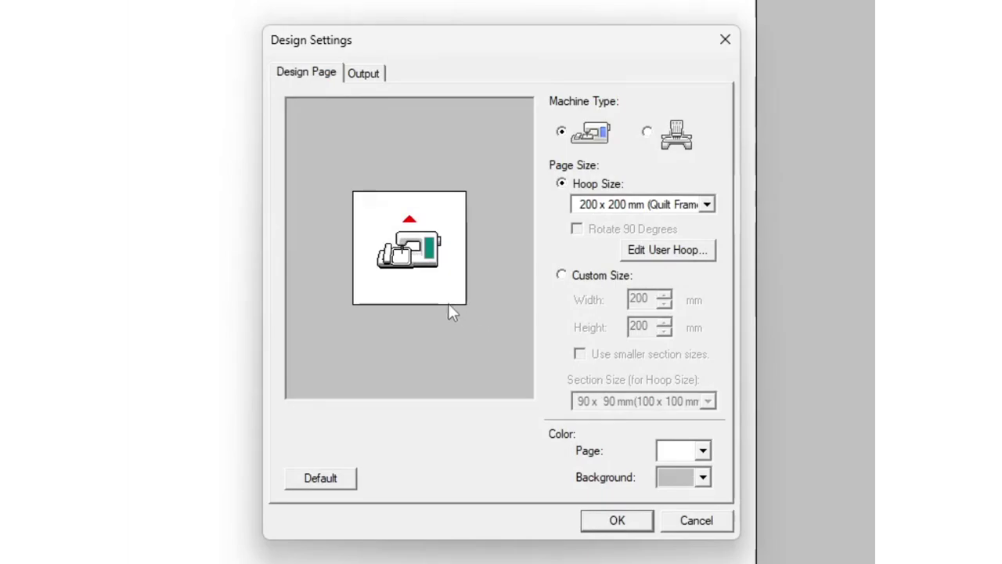
{"action": "left_click", "coordinate": [646, 133]}
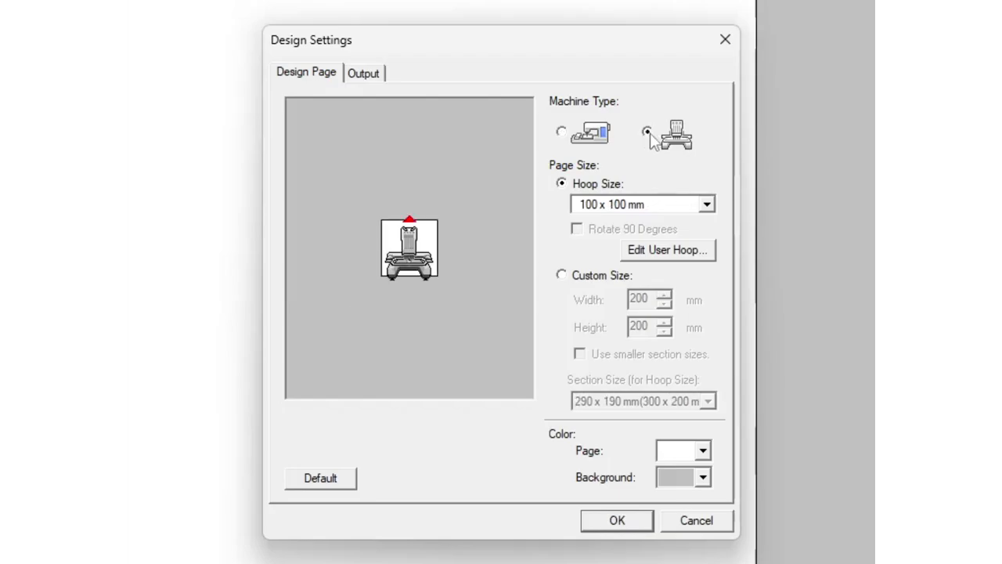
{"action": "left_click", "coordinate": [562, 133]}
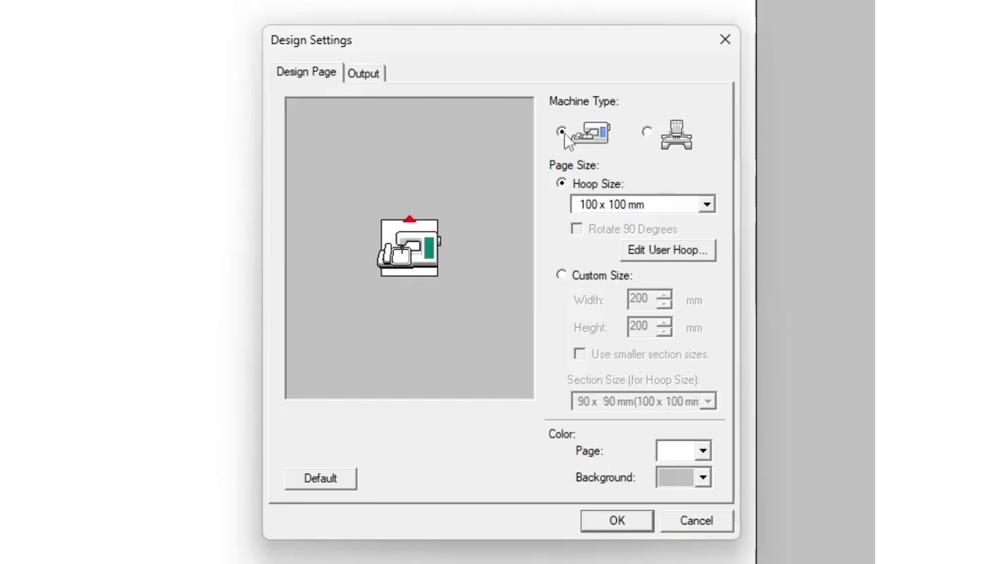
{"action": "left_click", "coordinate": [650, 129]}
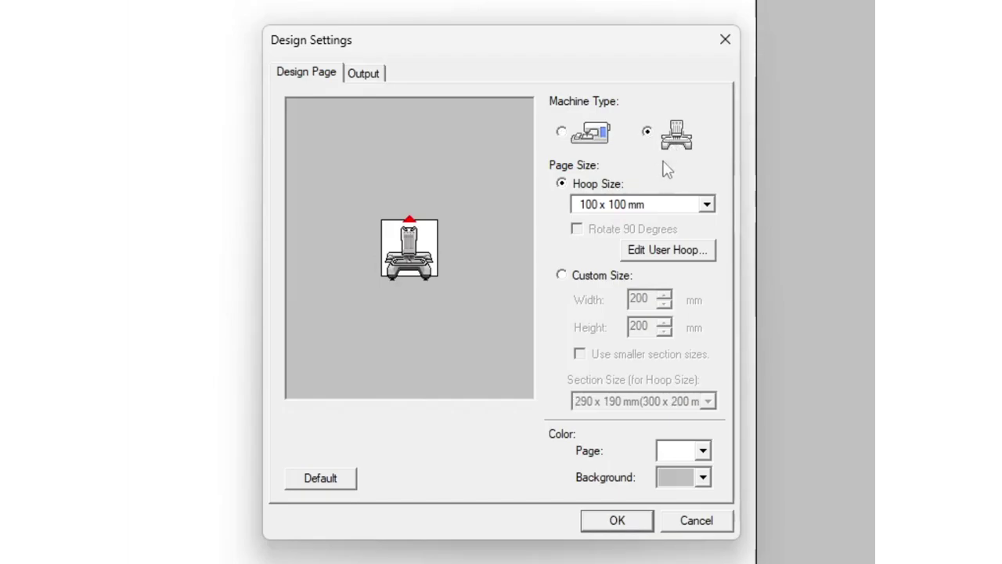
{"action": "left_click", "coordinate": [579, 135]}
{"action": "left_click", "coordinate": [665, 141]}
Review the hoop sizes offered for the multi-needle machine, keeping 100 x 100 mm.
{"action": "left_click", "coordinate": [664, 204]}
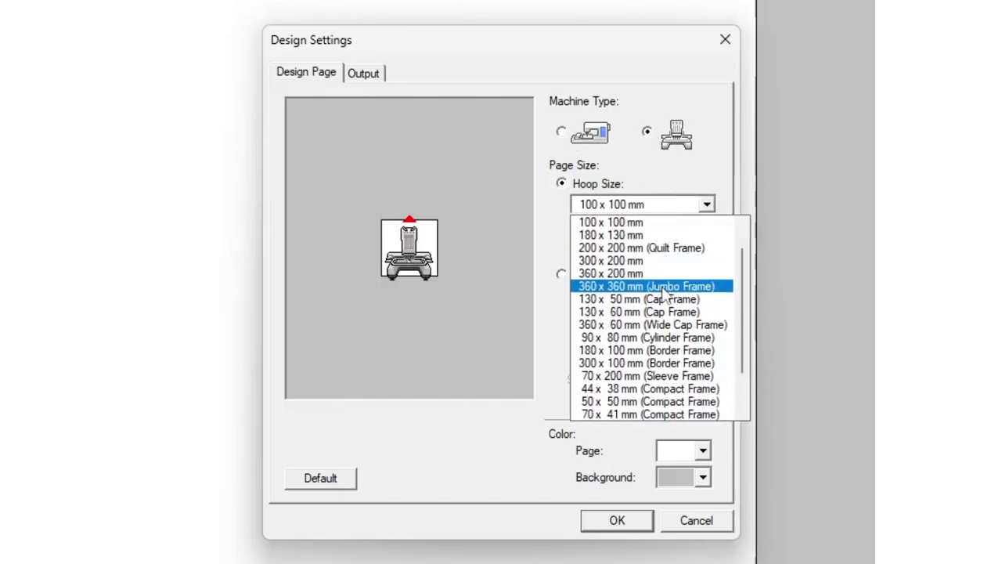
{"action": "scroll", "coordinate": [671, 298], "scroll_direction": "up", "scroll_amount": 1}
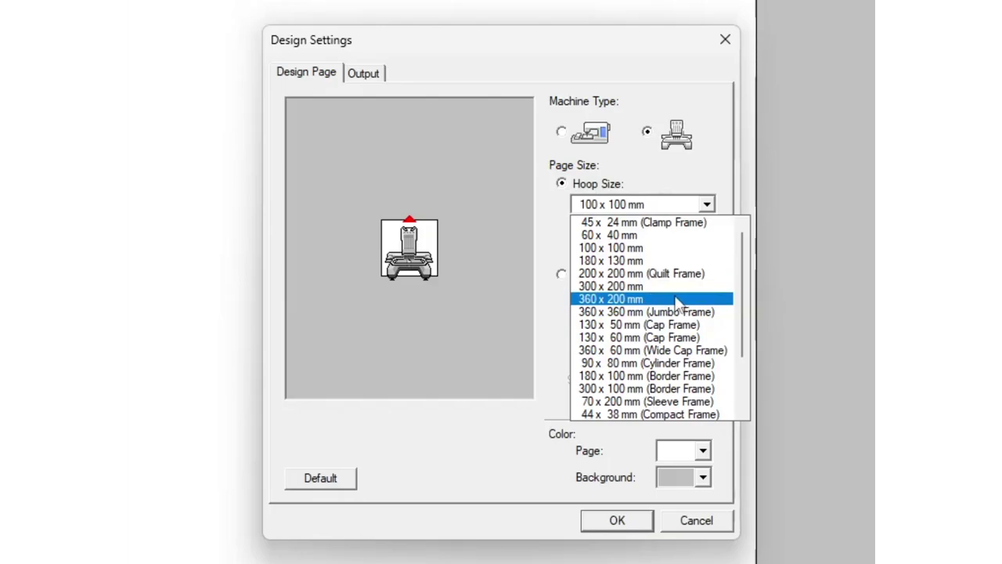
{"action": "left_click", "coordinate": [678, 208]}
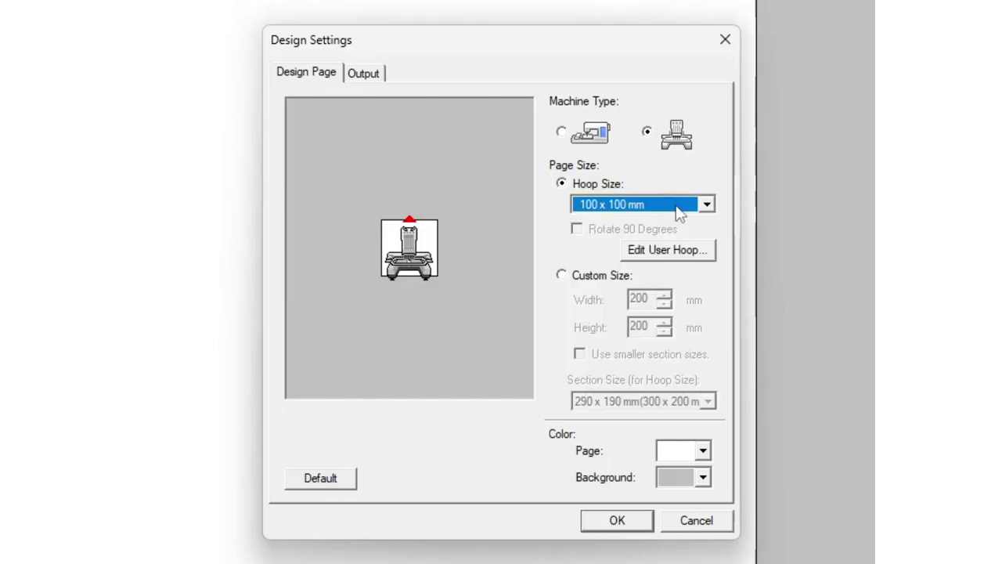
Try the custom page size and the single-needle machine, returning to the hoop size option and the multi-needle machine.
{"action": "left_click", "coordinate": [563, 277]}
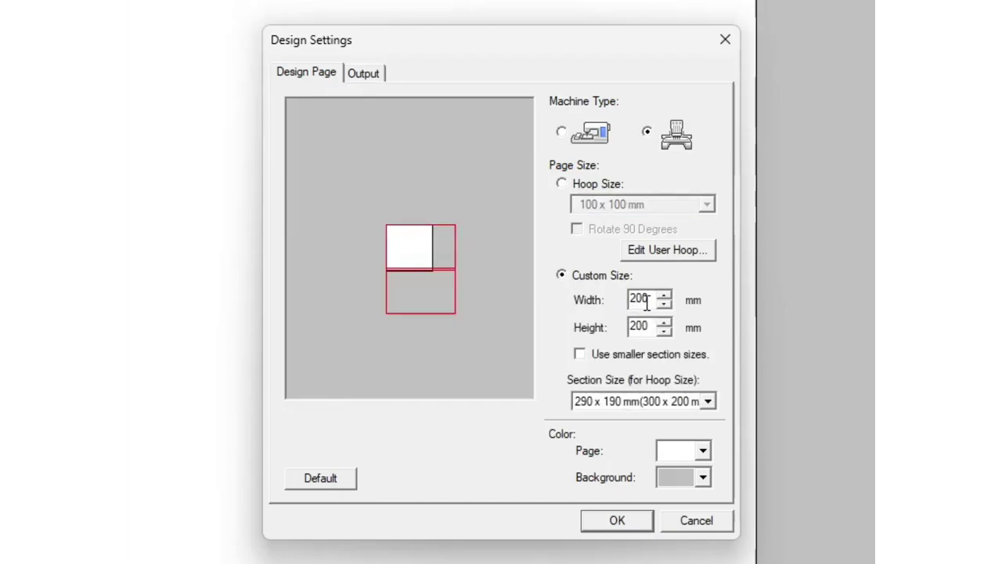
{"action": "left_click", "coordinate": [562, 185]}
{"action": "left_click", "coordinate": [562, 132]}
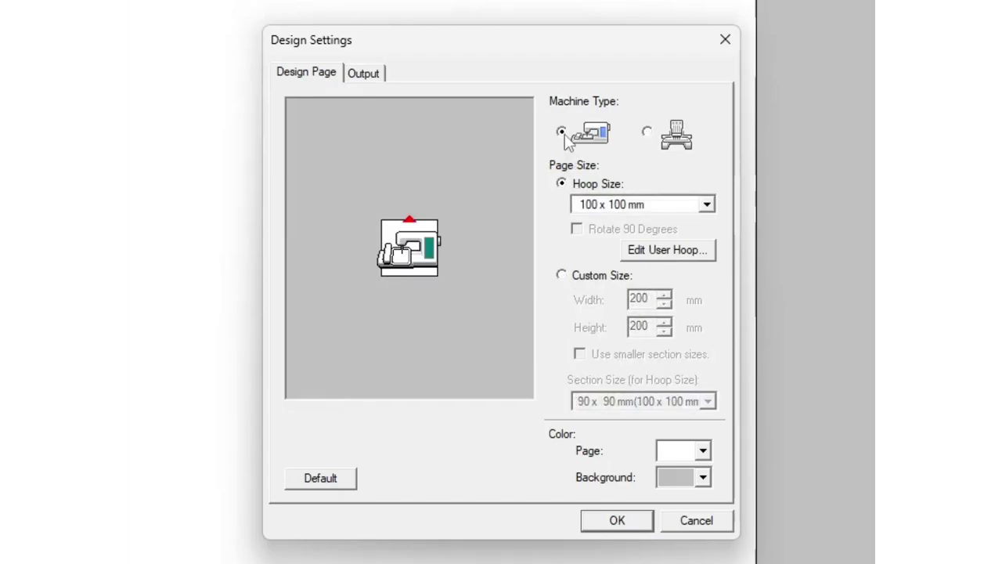
{"action": "left_click", "coordinate": [647, 132]}
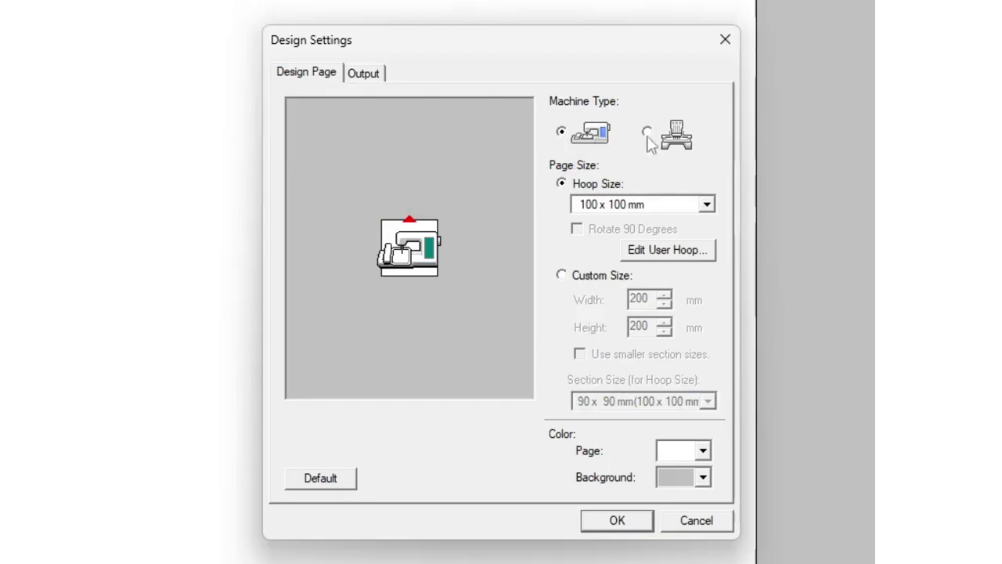
Review the page color choices without picking one and accept the design settings.
{"action": "left_click", "coordinate": [702, 452]}
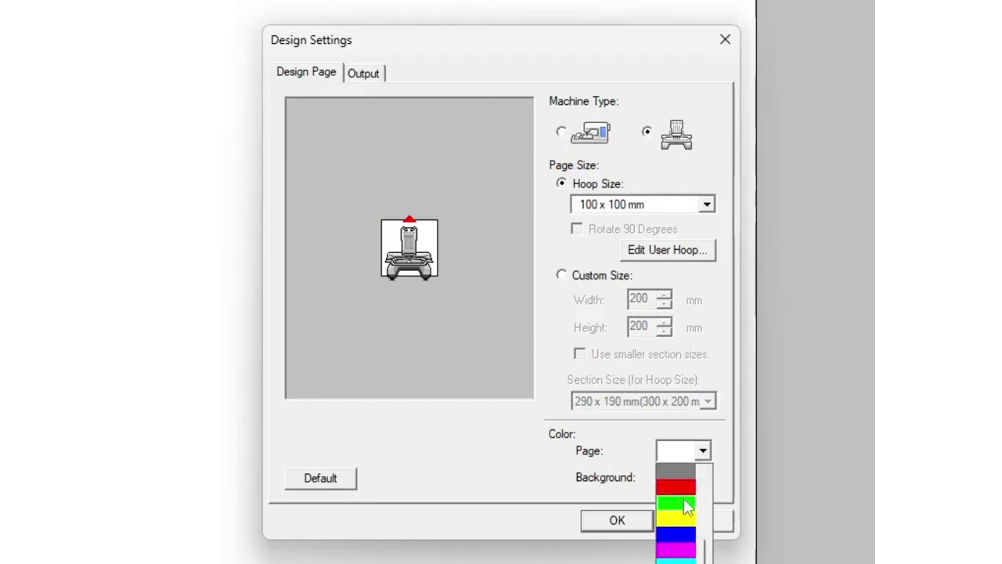
{"action": "left_click", "coordinate": [181, 371]}
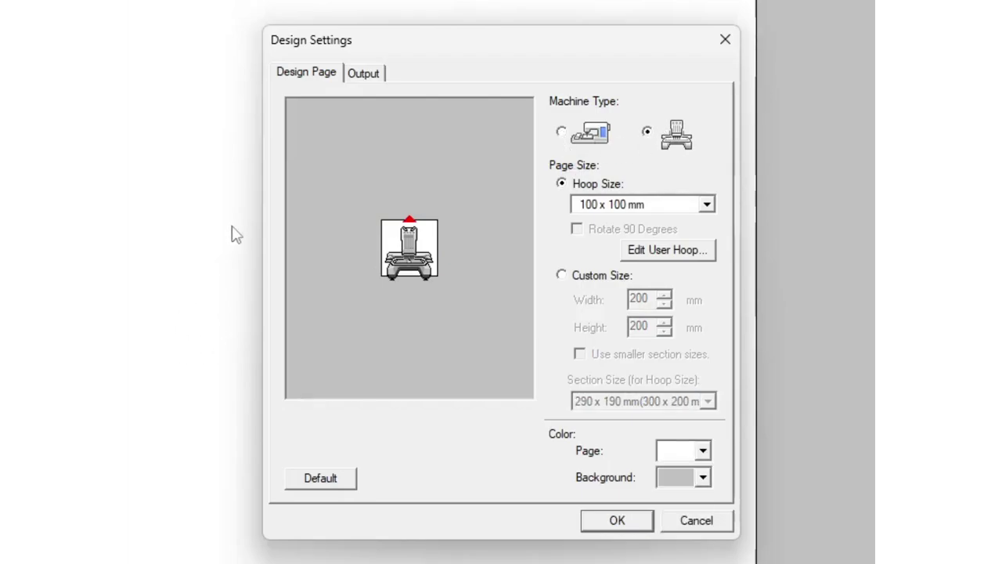
{"action": "left_click_drag", "start_coordinate": [469, 40], "coordinate": [723, 52]}
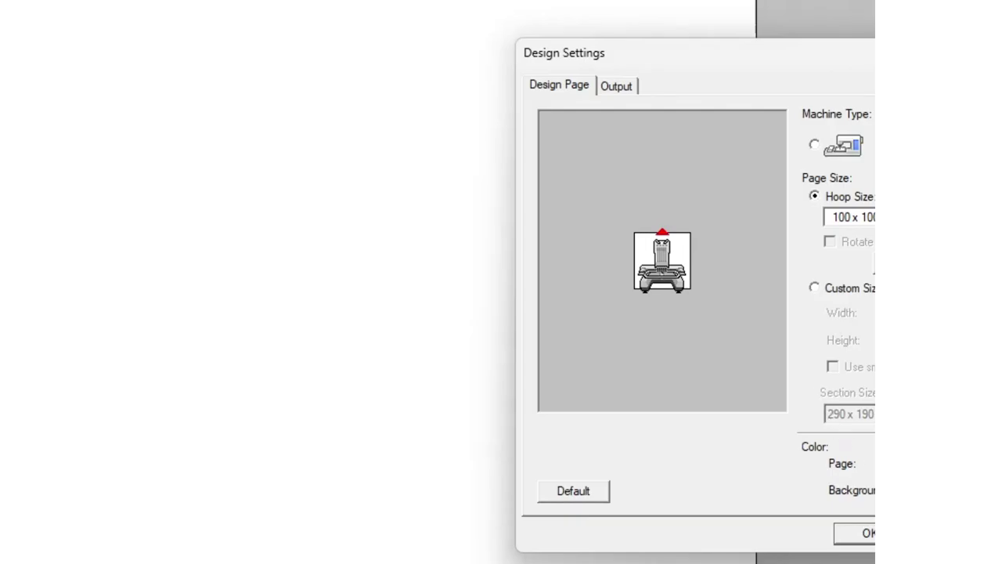
{"action": "left_click", "coordinate": [858, 531]}
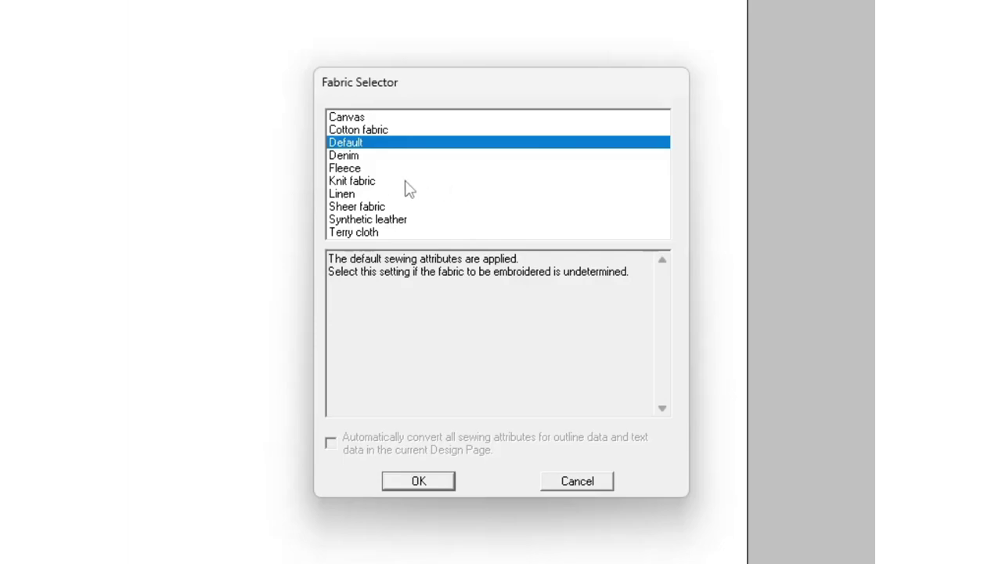
Review the knit fabric, linen and fleece recommendations, and create the page with the Default fabric setting.
{"action": "left_click", "coordinate": [377, 186]}
{"action": "left_click", "coordinate": [381, 198]}
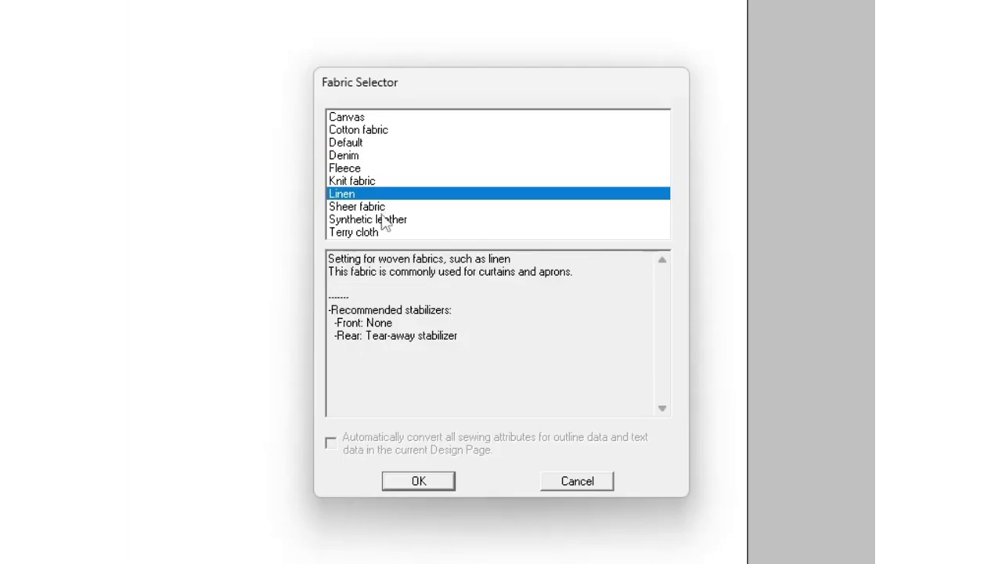
{"action": "left_click", "coordinate": [387, 166]}
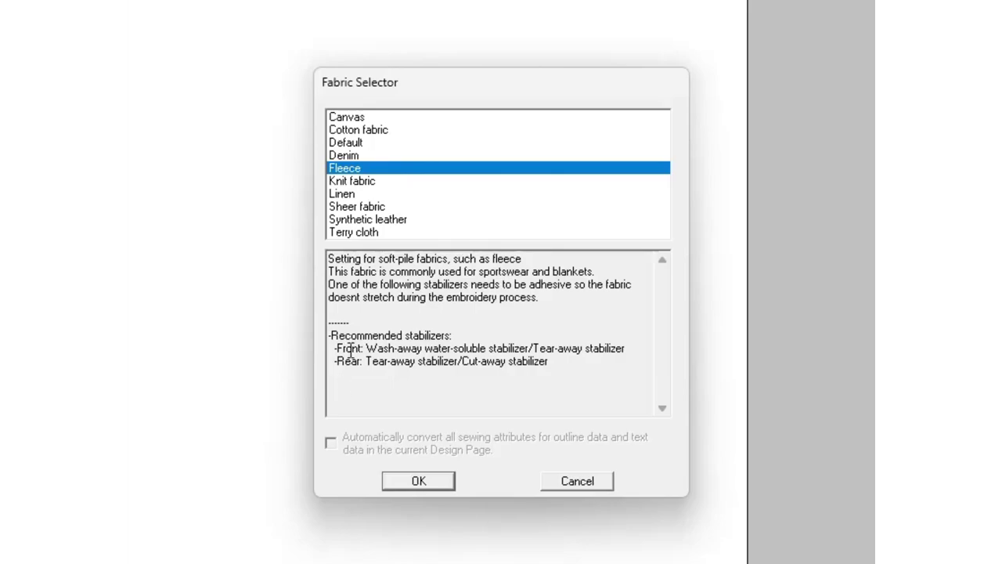
{"action": "left_click_drag", "start_coordinate": [332, 335], "coordinate": [516, 360]}
{"action": "left_click", "coordinate": [524, 354]}
{"action": "left_click", "coordinate": [375, 143]}
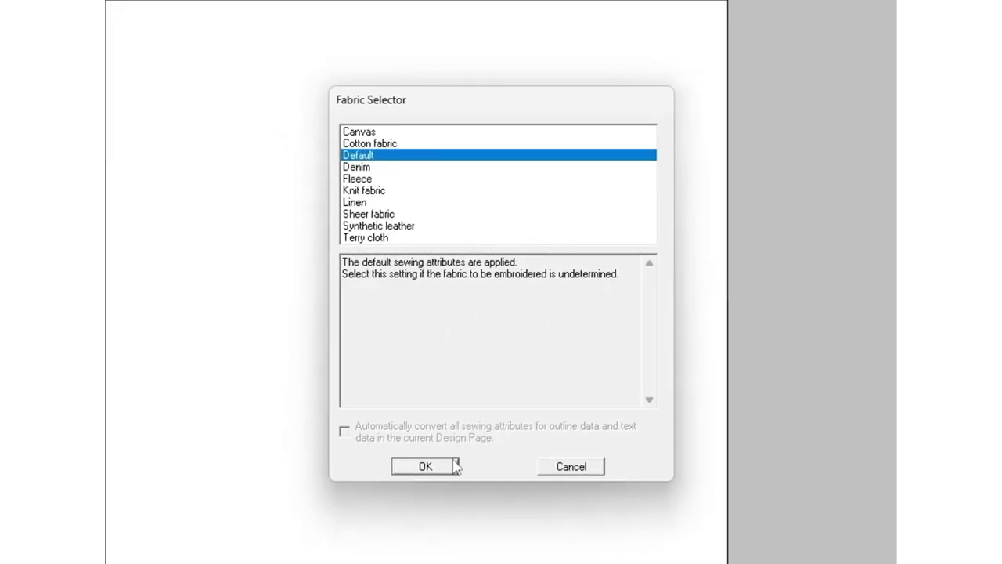
{"action": "left_click", "coordinate": [454, 467]}
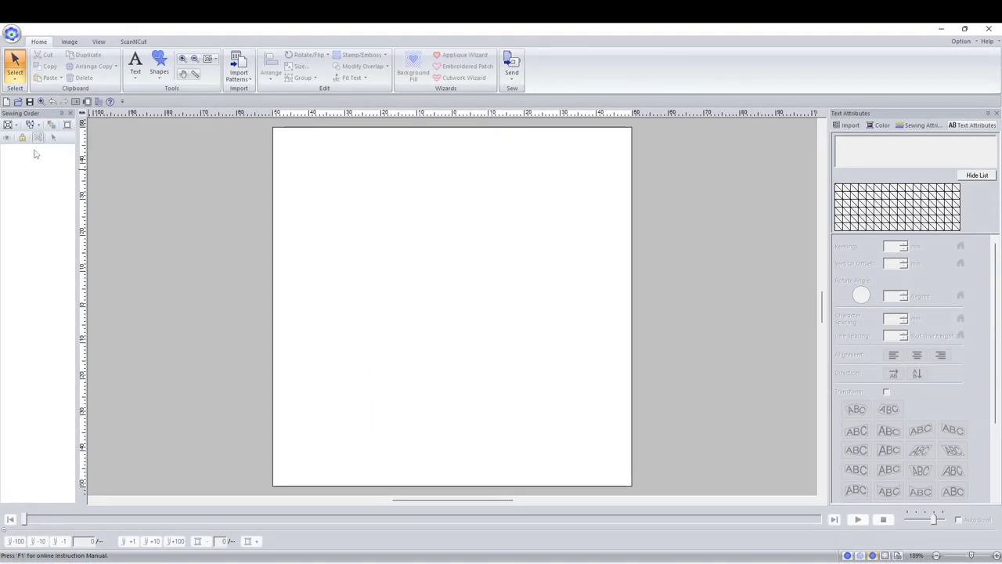
Draw an oval about 55 mm wide and 45 mm tall in the upper half of the page.
{"action": "left_click", "coordinate": [153, 78]}
{"action": "left_click", "coordinate": [182, 135]}
{"action": "left_click_drag", "start_coordinate": [315, 178], "coordinate": [510, 335]}
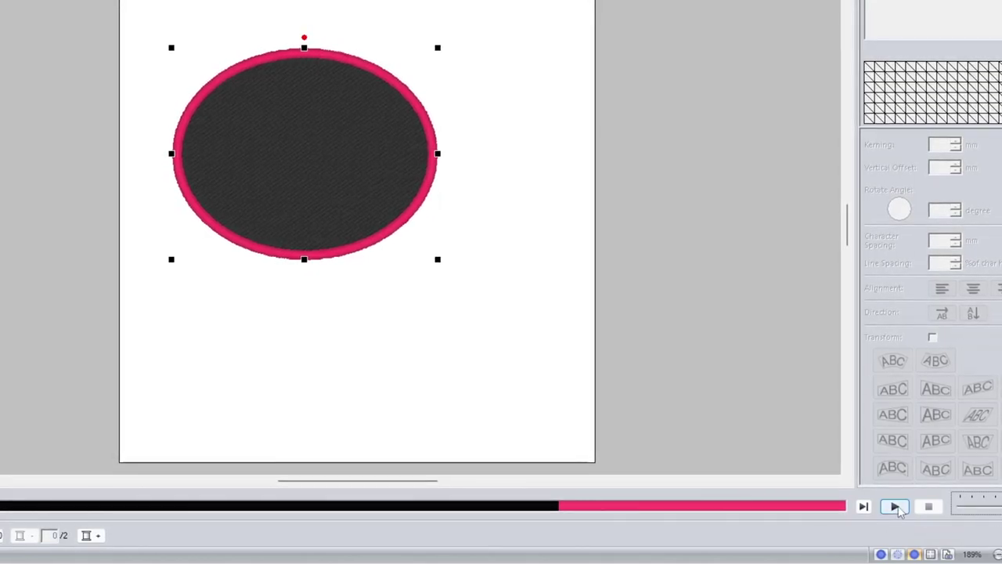
Play the stitch simulation of the oval and stop it to return to editing.
{"action": "left_click", "coordinate": [895, 508]}
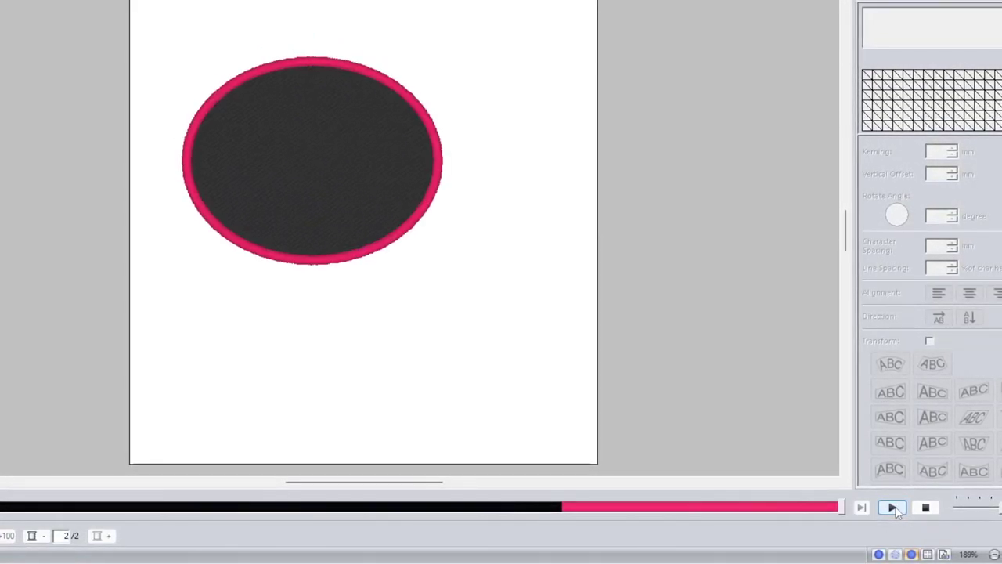
{"action": "left_click", "coordinate": [895, 509]}
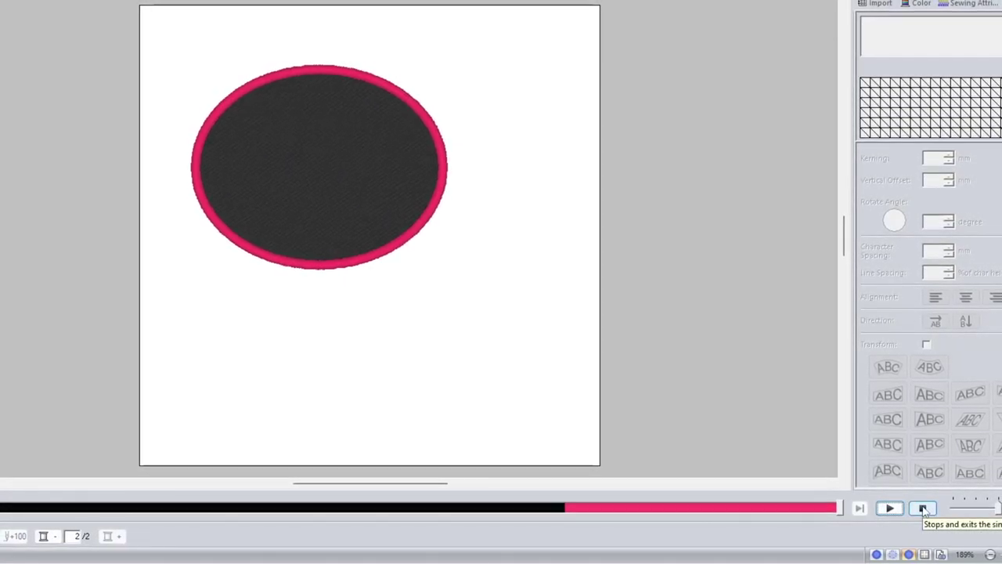
{"action": "left_click", "coordinate": [922, 509]}
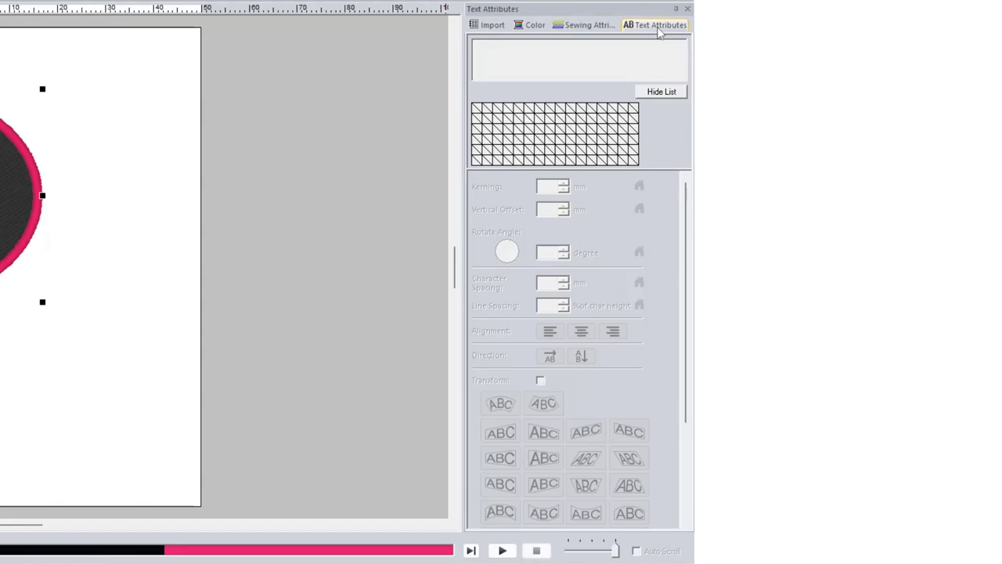
Examine the oval's line and region sewing attributes in beginner mode and expert mode, ending in expert mode.
{"action": "left_click", "coordinate": [590, 29]}
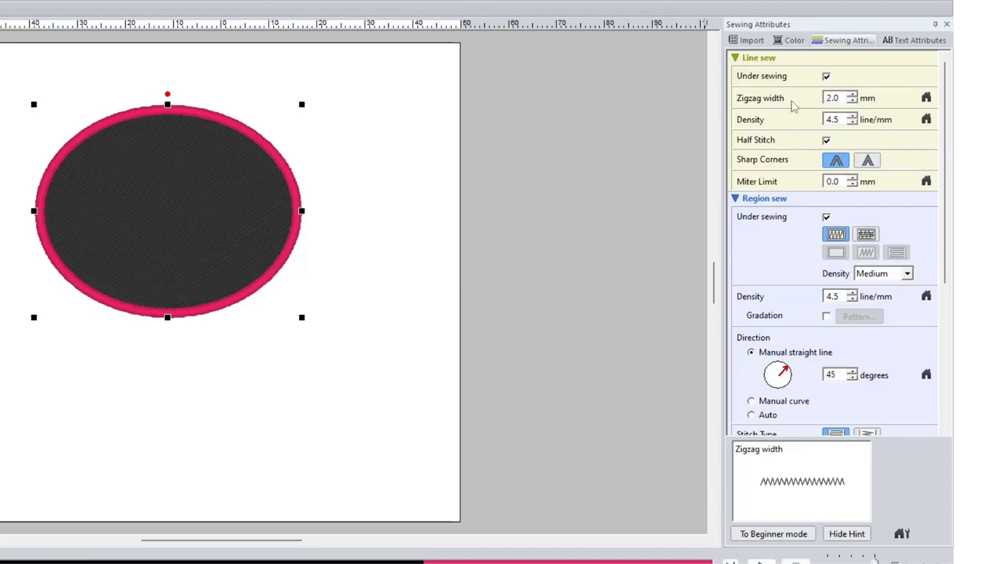
{"action": "left_click", "coordinate": [767, 535]}
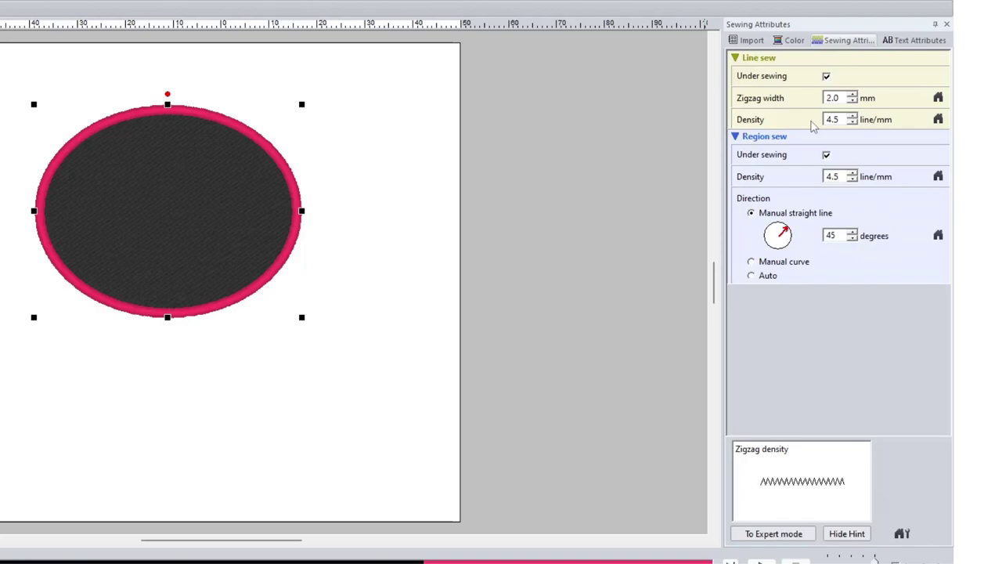
{"action": "left_click", "coordinate": [773, 535]}
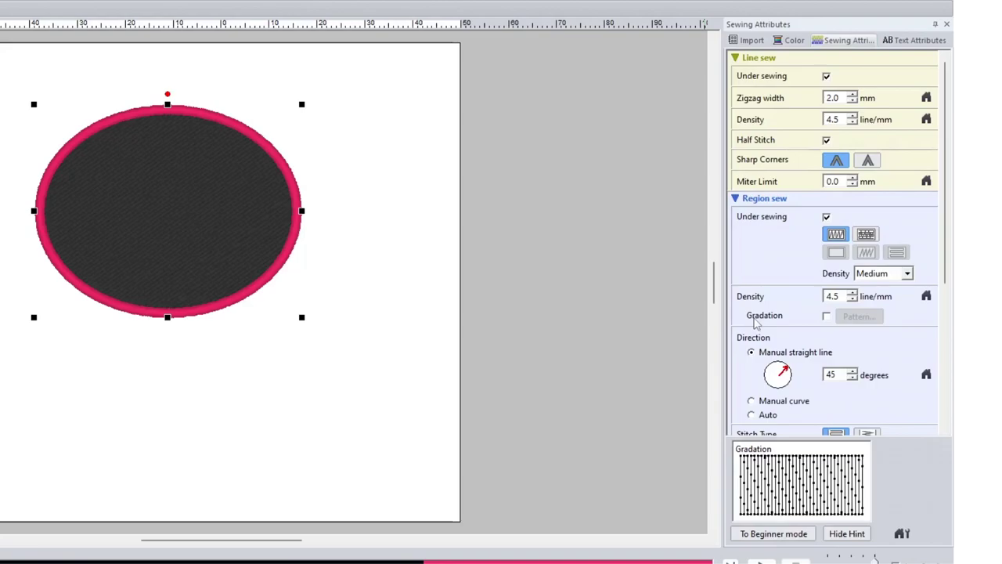
{"action": "scroll", "coordinate": [755, 323], "scroll_direction": "down", "scroll_amount": 3}
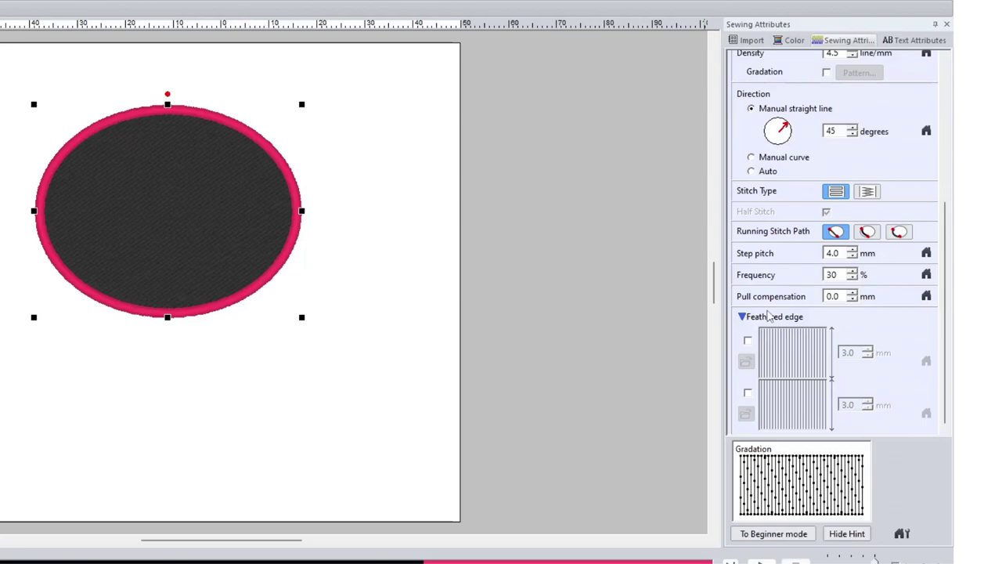
{"action": "scroll", "coordinate": [770, 315], "scroll_direction": "up", "scroll_amount": 3}
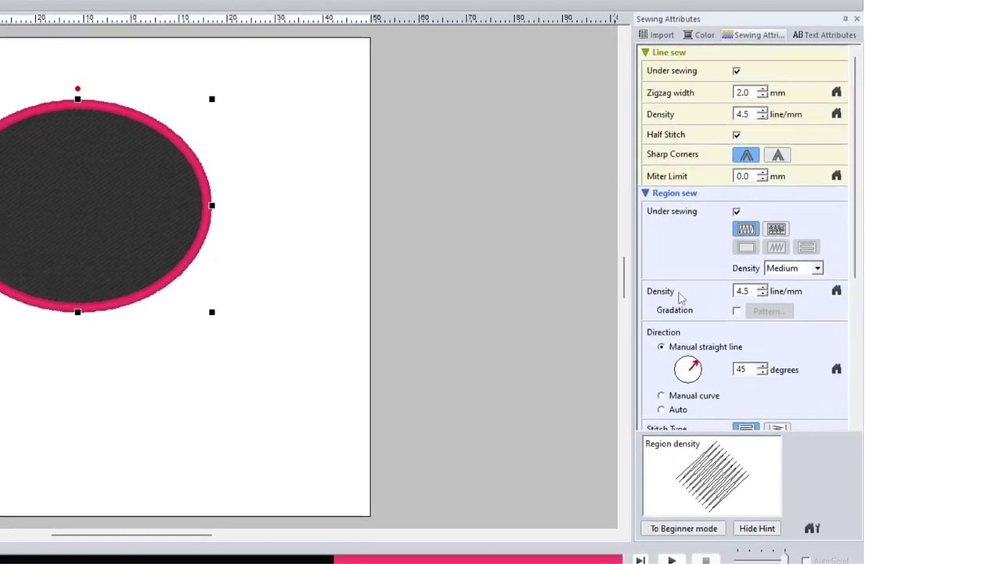
Set the oval's region thread color to code 1059 from the MADEIRA Rayon thread chart.
{"action": "left_click", "coordinate": [704, 36]}
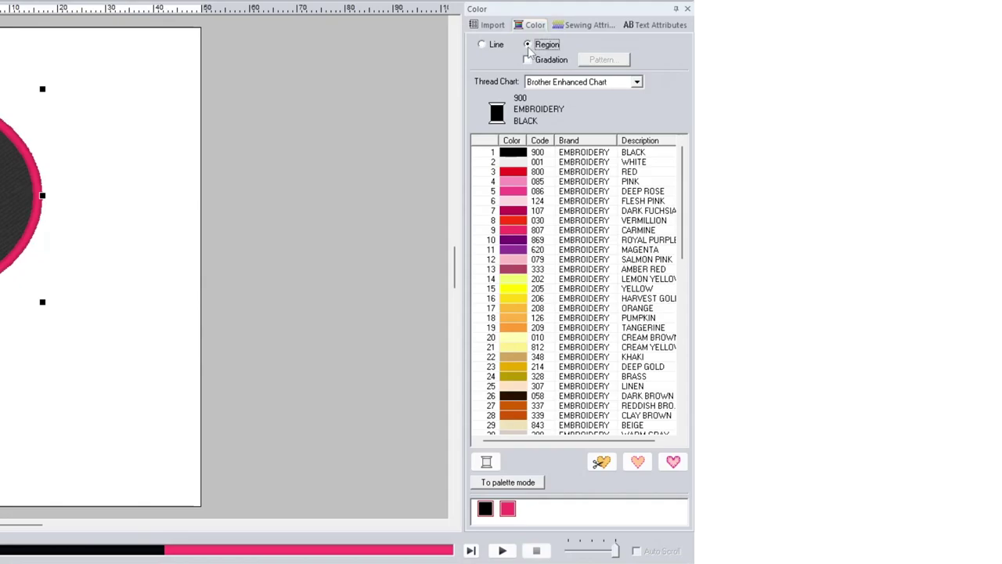
{"action": "left_click", "coordinate": [536, 82]}
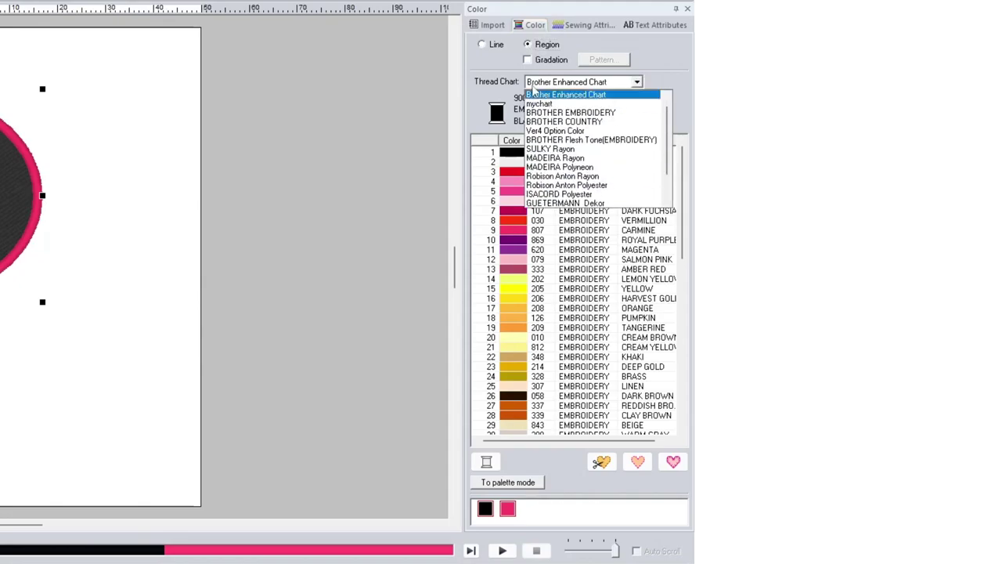
{"action": "left_click", "coordinate": [572, 159]}
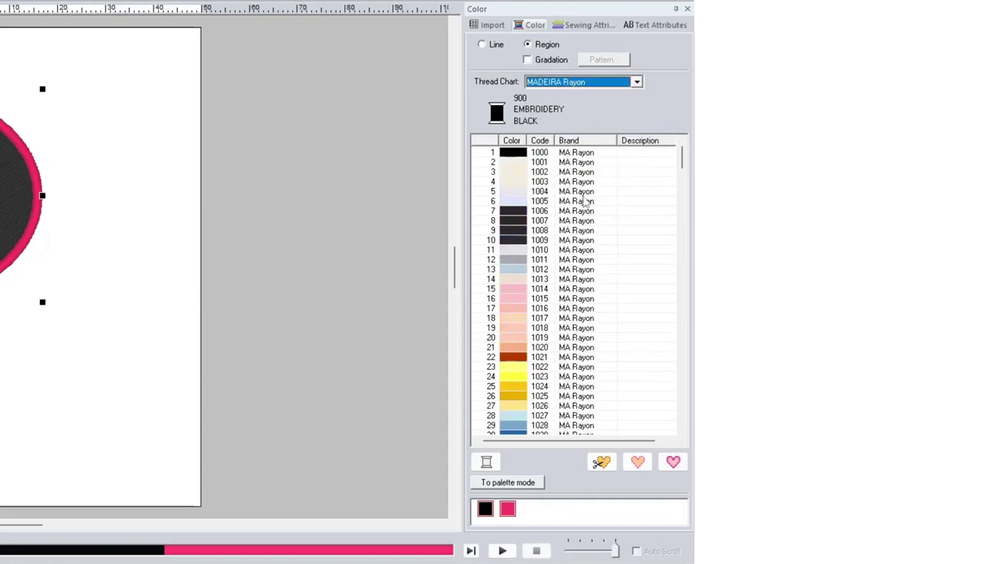
{"action": "scroll", "coordinate": [580, 204], "scroll_direction": "down", "scroll_amount": 8}
{"action": "scroll", "coordinate": [571, 230], "scroll_direction": "down", "scroll_amount": 3}
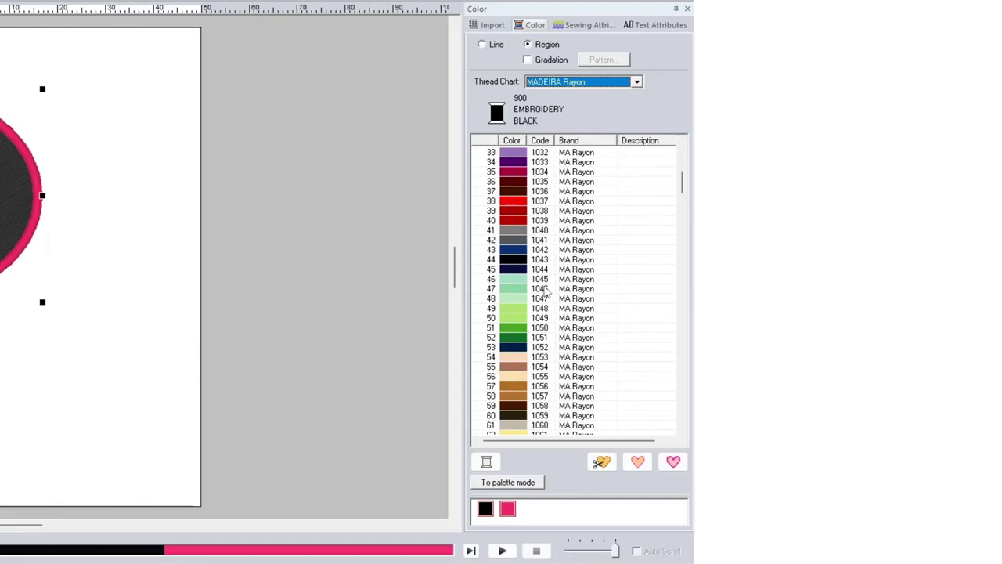
{"action": "scroll", "coordinate": [546, 291], "scroll_direction": "down", "scroll_amount": 5}
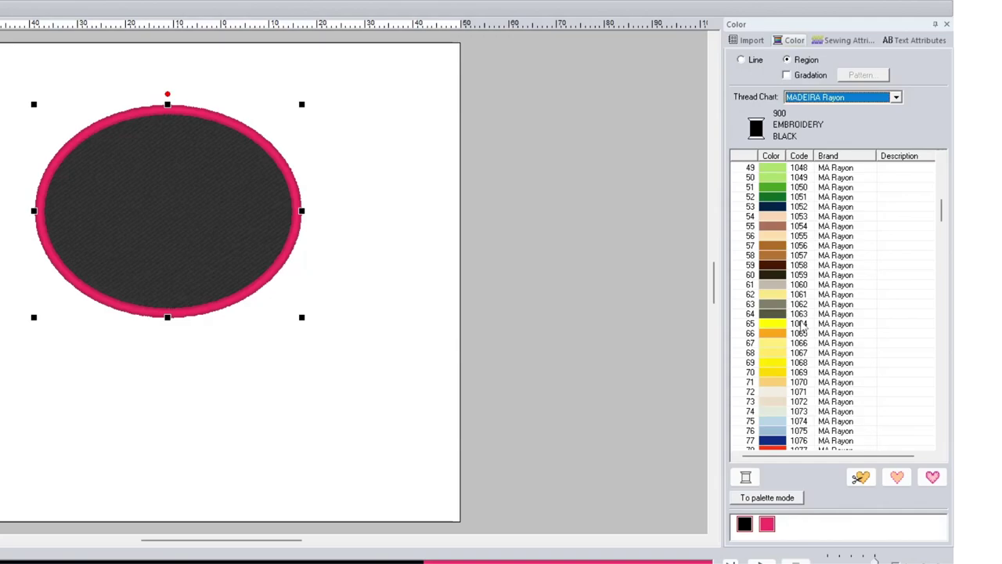
{"action": "left_click", "coordinate": [798, 326]}
{"action": "left_click", "coordinate": [804, 274]}
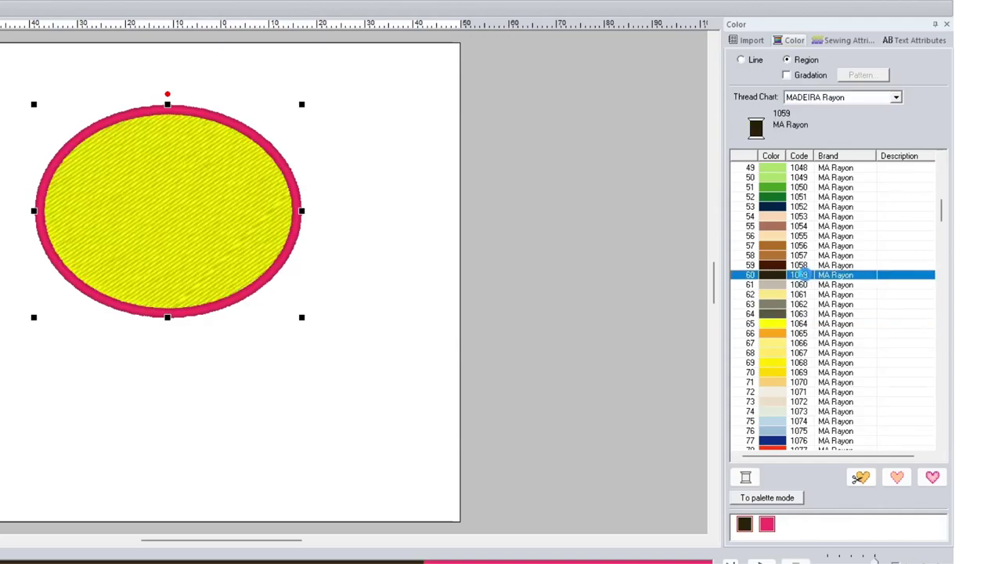
Set the oval's line thread color to code 1074 from the MADEIRA Rayon thread chart.
{"action": "left_click", "coordinate": [741, 60]}
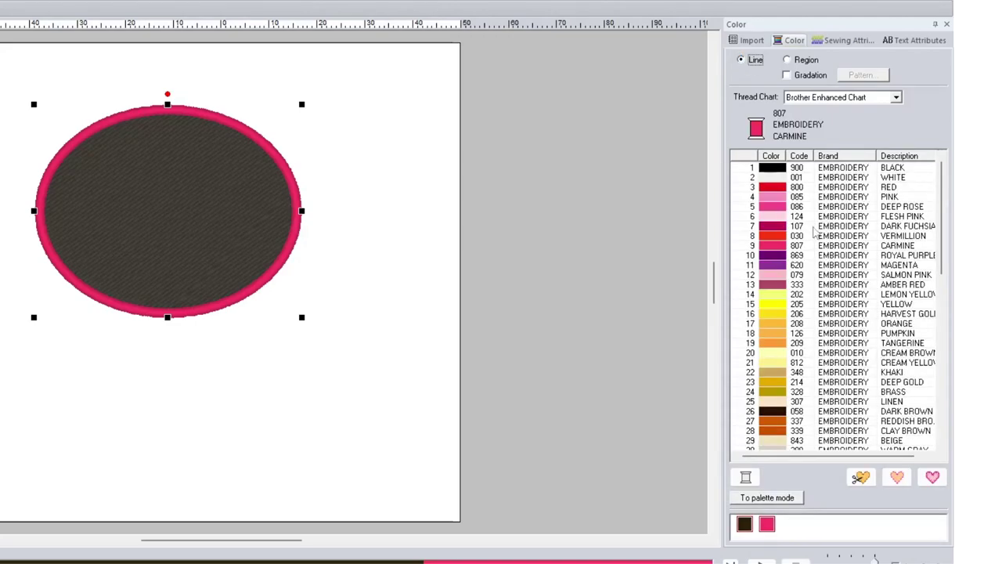
{"action": "scroll", "coordinate": [836, 266], "scroll_direction": "down", "scroll_amount": 8}
{"action": "scroll", "coordinate": [836, 266], "scroll_direction": "down", "scroll_amount": 3}
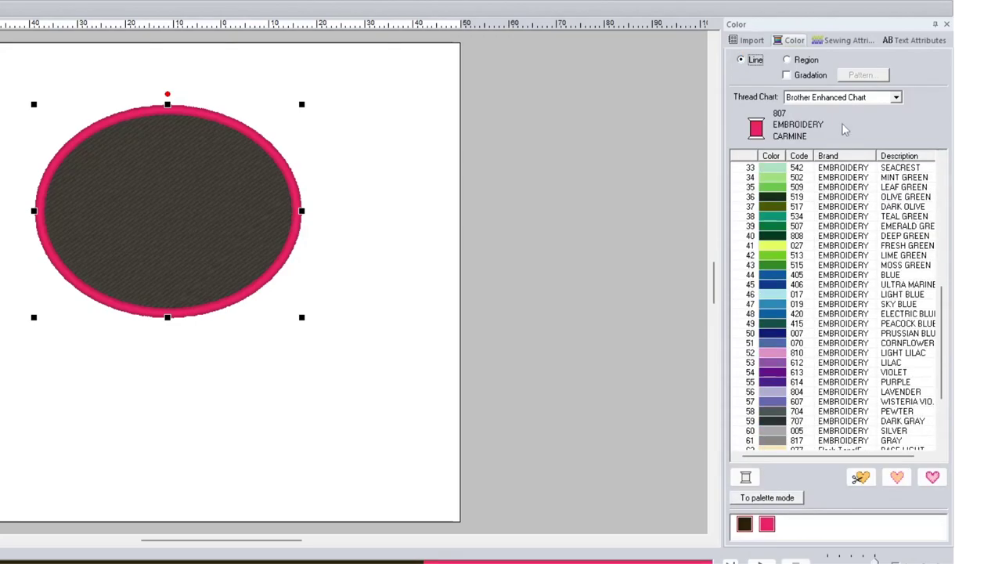
{"action": "left_click", "coordinate": [852, 99]}
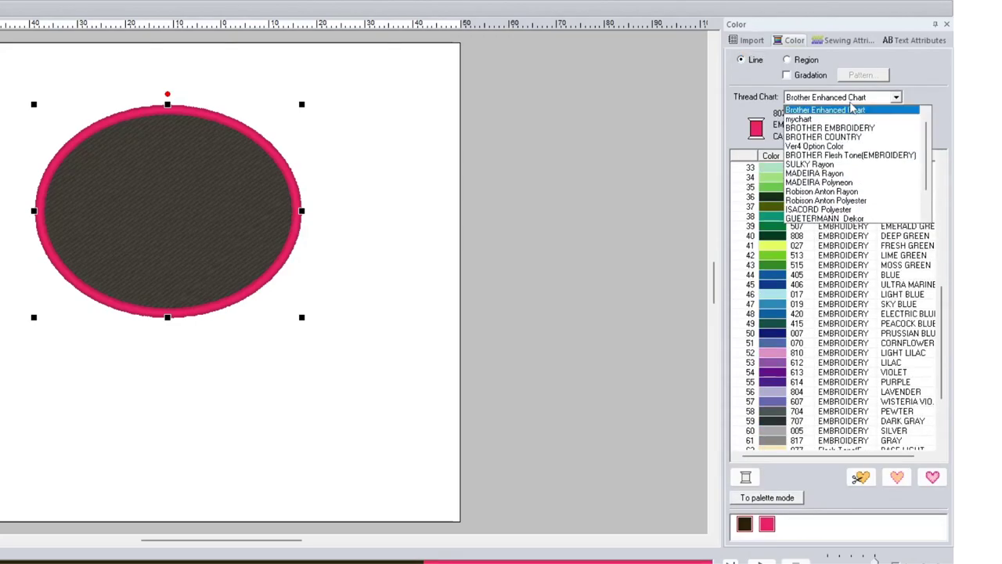
{"action": "left_click", "coordinate": [836, 173]}
{"action": "scroll", "coordinate": [846, 216], "scroll_direction": "down", "scroll_amount": 19}
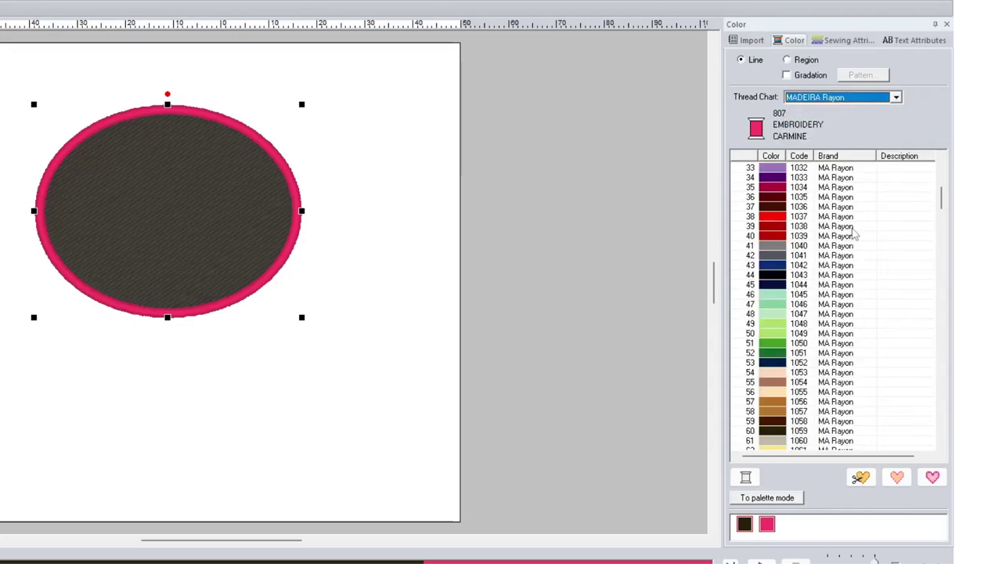
{"action": "left_click", "coordinate": [823, 343]}
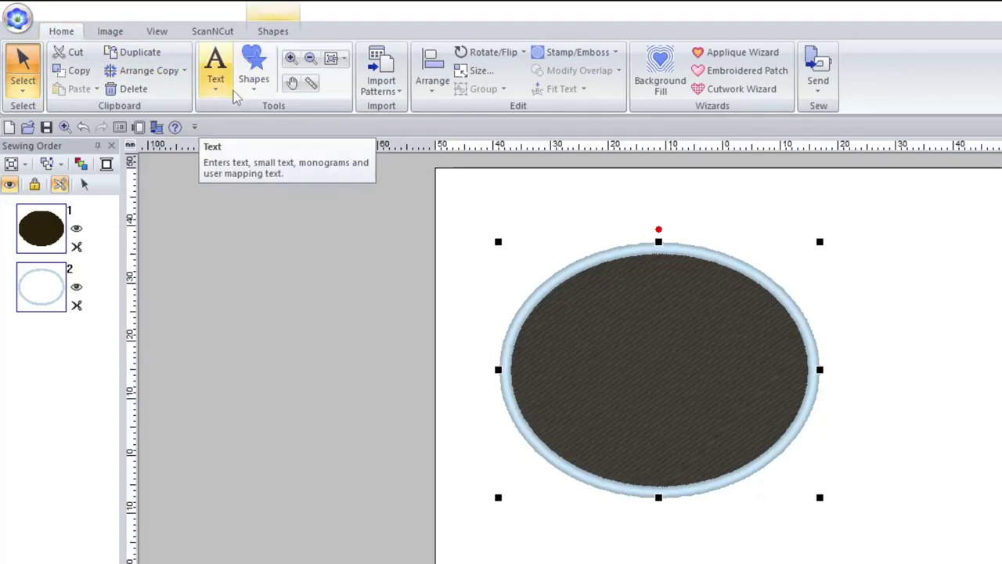
Preview the oval in the Solid, Stitch and Realistic view modes, including its thread trimming locations.
{"action": "left_click", "coordinate": [110, 31]}
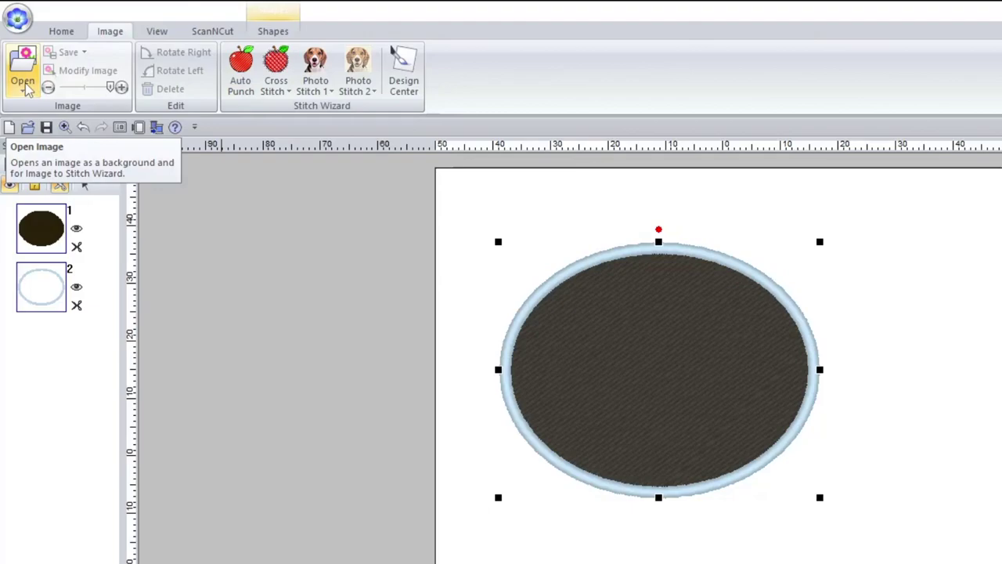
{"action": "left_click", "coordinate": [157, 31]}
{"action": "left_click", "coordinate": [24, 74]}
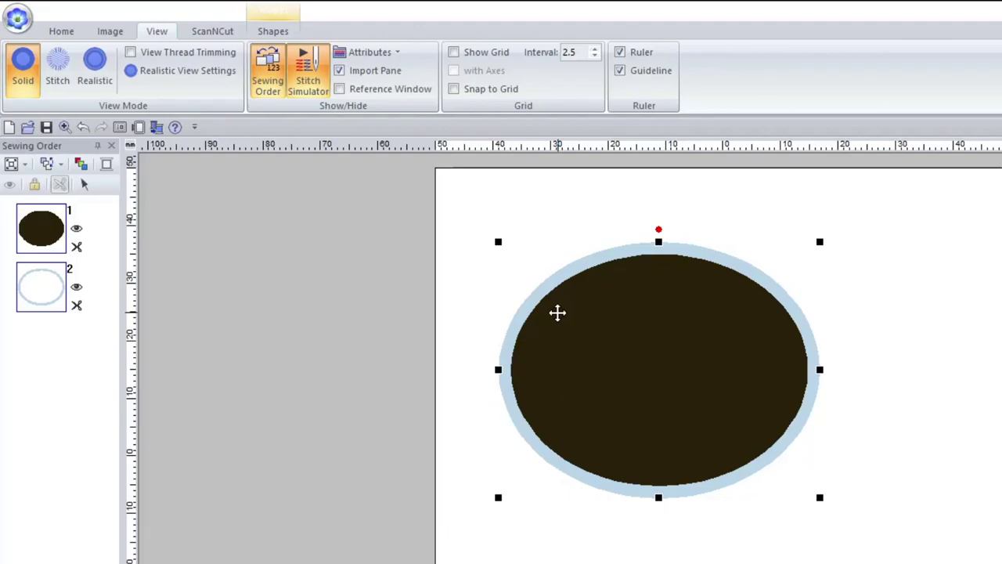
{"action": "left_click", "coordinate": [57, 78]}
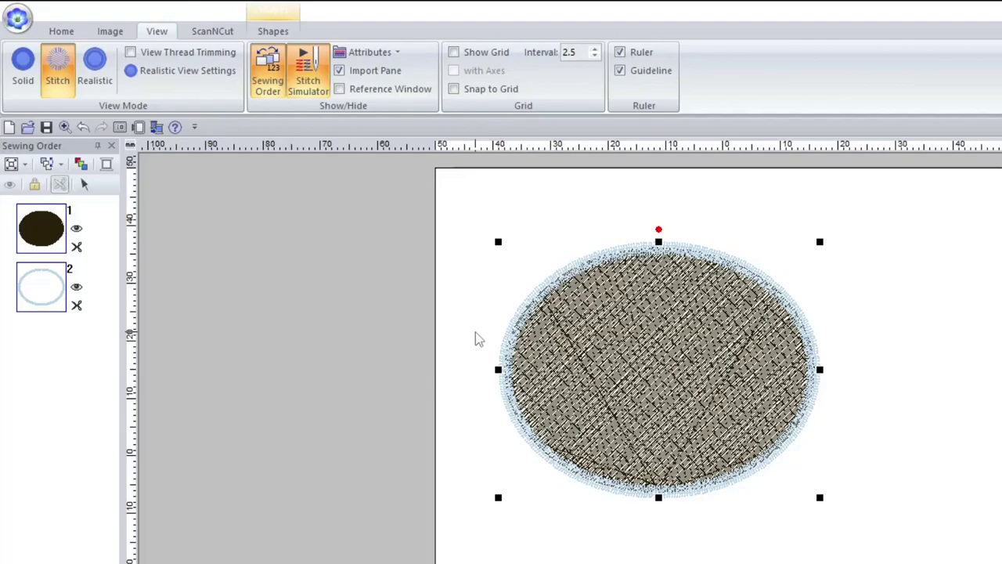
{"action": "left_click", "coordinate": [105, 86]}
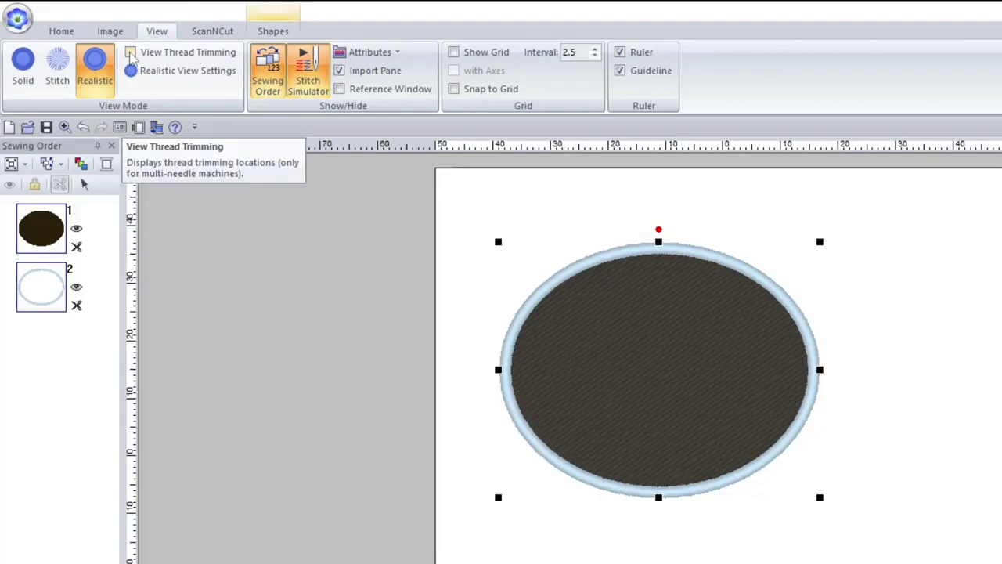
{"action": "left_click", "coordinate": [131, 51]}
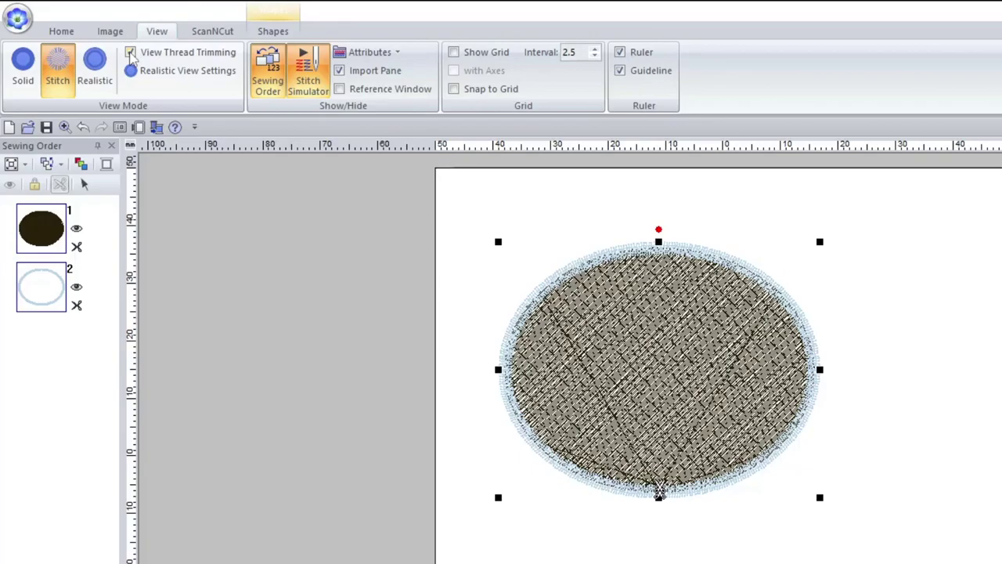
Hide and redisplay the Sewing Order and Stitch Simulator panes.
{"action": "left_click", "coordinate": [267, 82]}
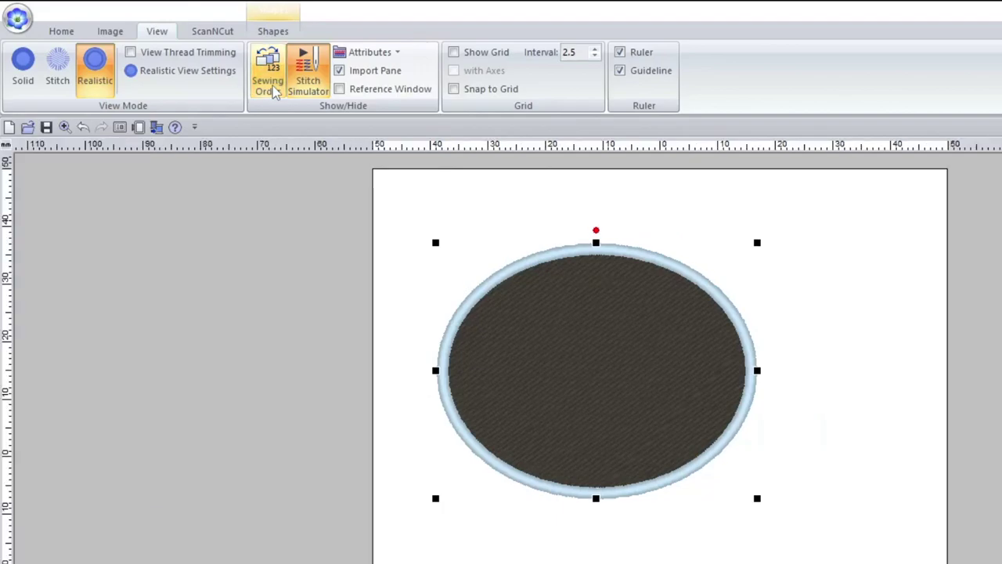
{"action": "left_click", "coordinate": [267, 82]}
{"action": "left_click", "coordinate": [267, 82]}
{"action": "left_click", "coordinate": [270, 85]}
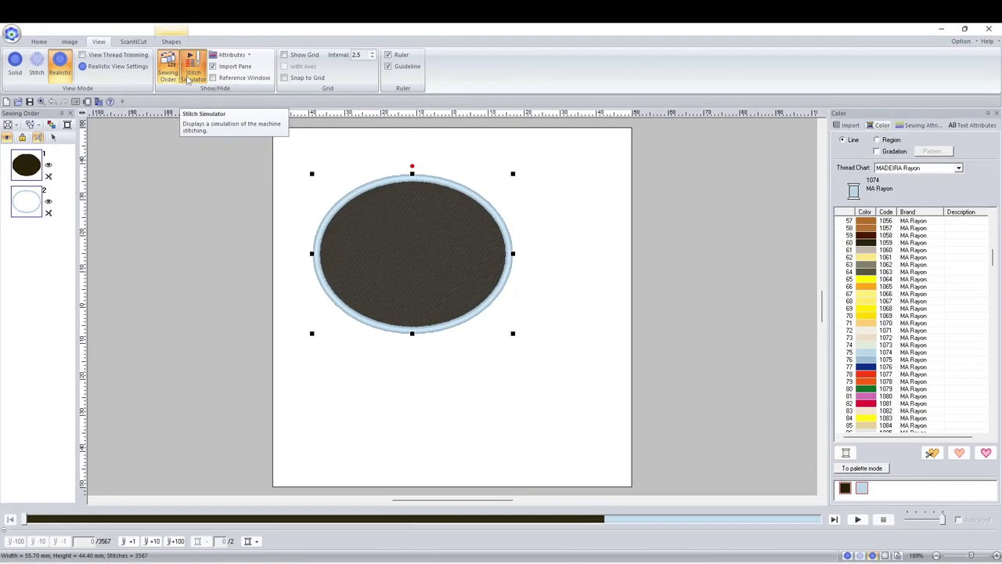
{"action": "left_click", "coordinate": [188, 78]}
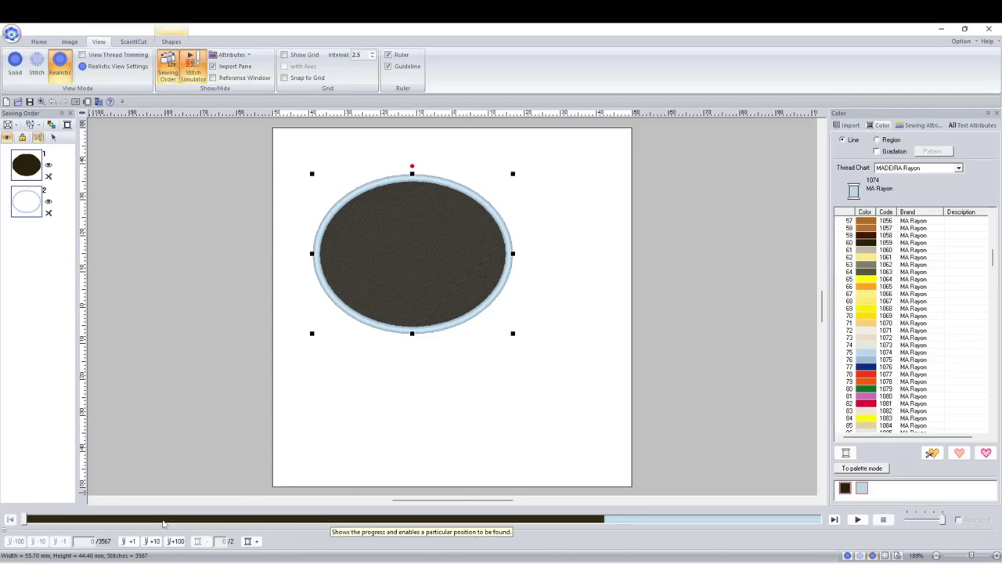
{"action": "left_click", "coordinate": [861, 520]}
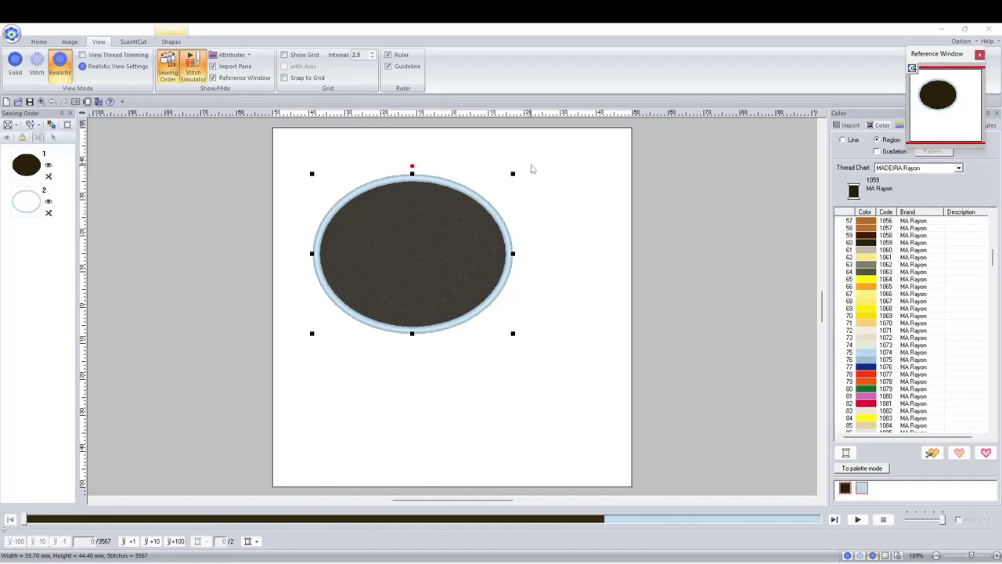
Inspect magnified areas of the oval through the Reference Window placed beside the page, and close that window.
{"action": "left_click_drag", "start_coordinate": [949, 58], "coordinate": [712, 141]}
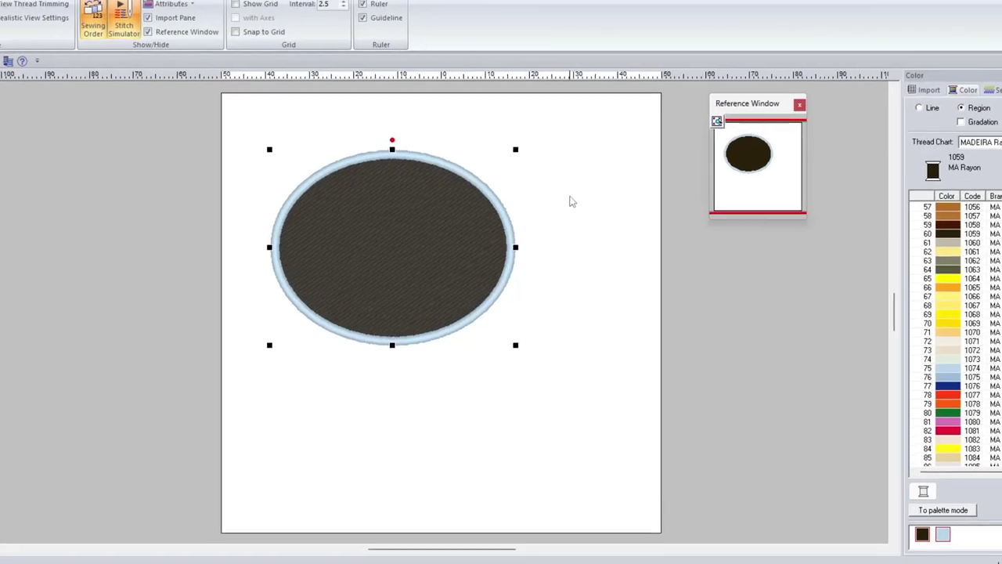
{"action": "scroll", "coordinate": [522, 239], "scroll_direction": "down", "scroll_amount": 3}
{"action": "scroll", "coordinate": [522, 236], "scroll_direction": "up", "scroll_amount": 3}
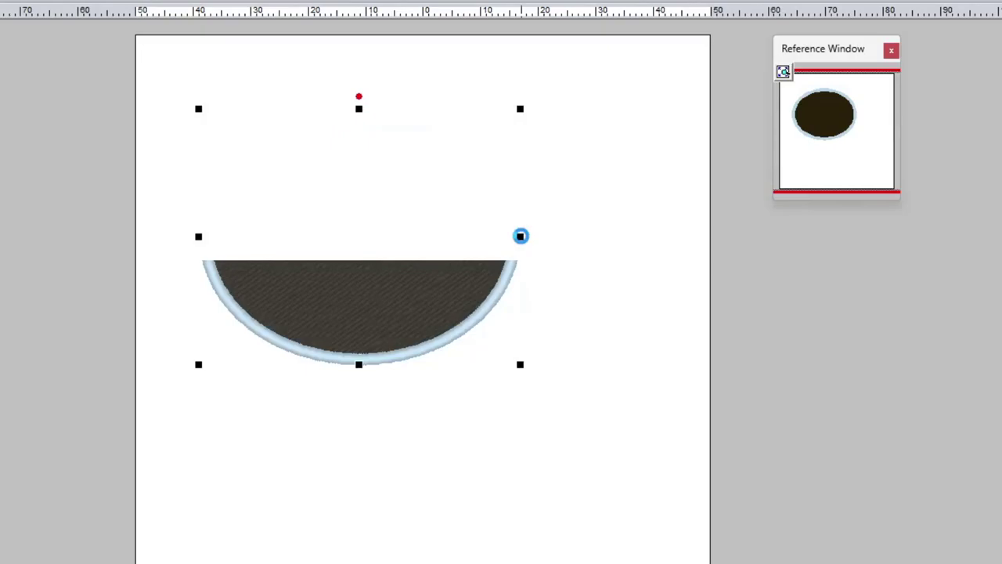
{"action": "scroll", "coordinate": [423, 320], "scroll_direction": "up", "scroll_amount": 2}
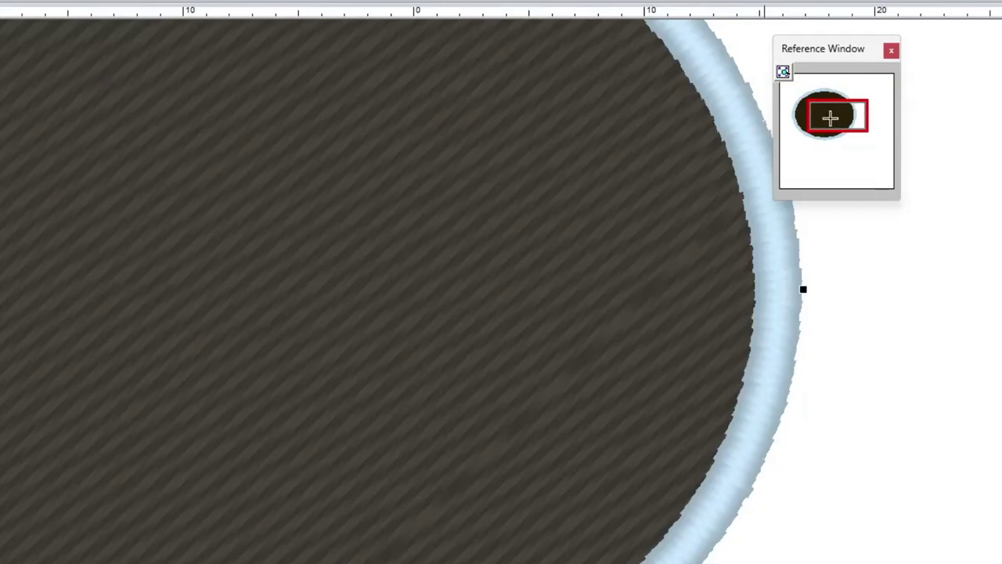
{"action": "left_click_drag", "start_coordinate": [810, 107], "coordinate": [828, 122]}
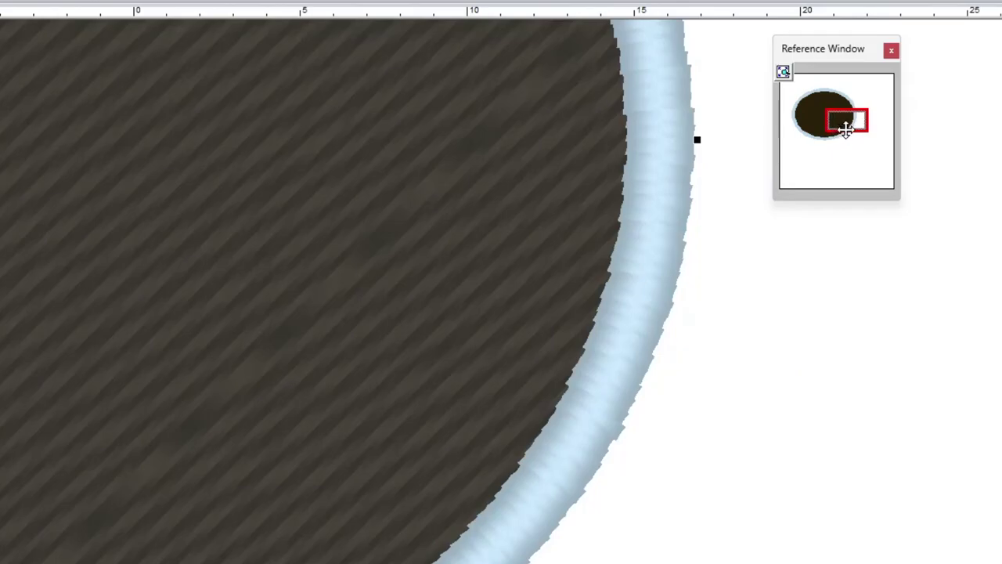
{"action": "left_click", "coordinate": [810, 105]}
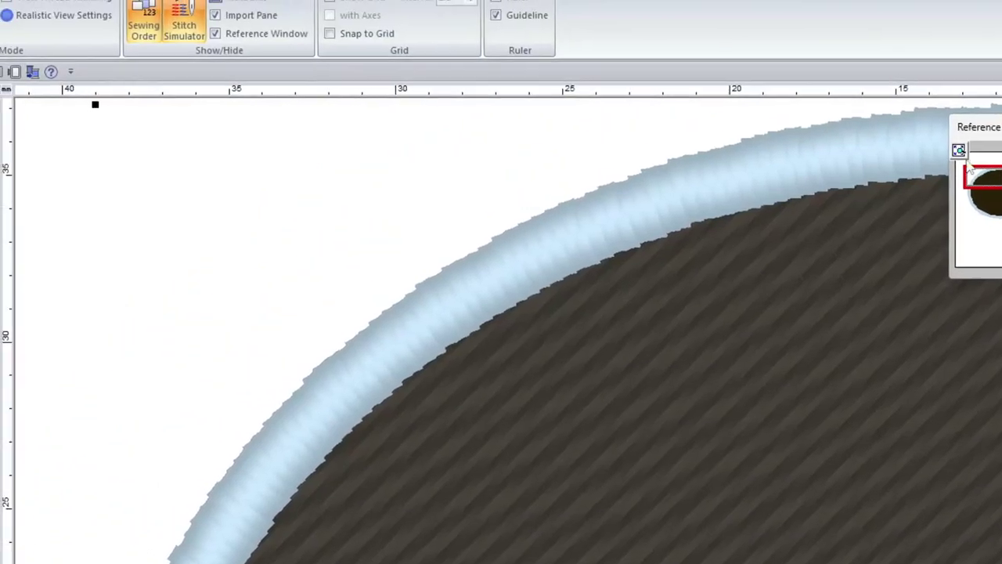
{"action": "left_click", "coordinate": [339, 88]}
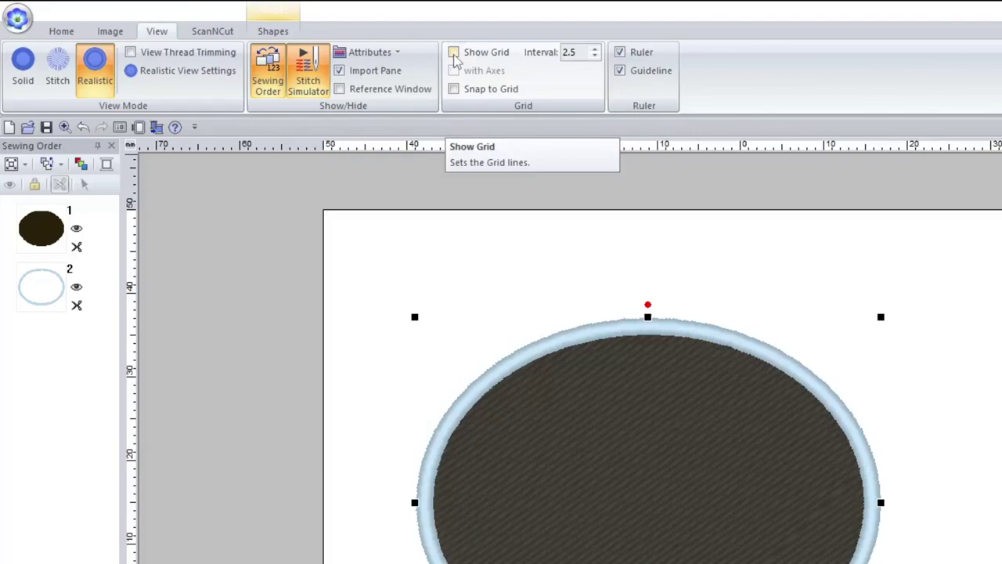
Display the grid with axes on the page, leaving Snap to Grid turned off after trying it.
{"action": "left_click", "coordinate": [456, 60]}
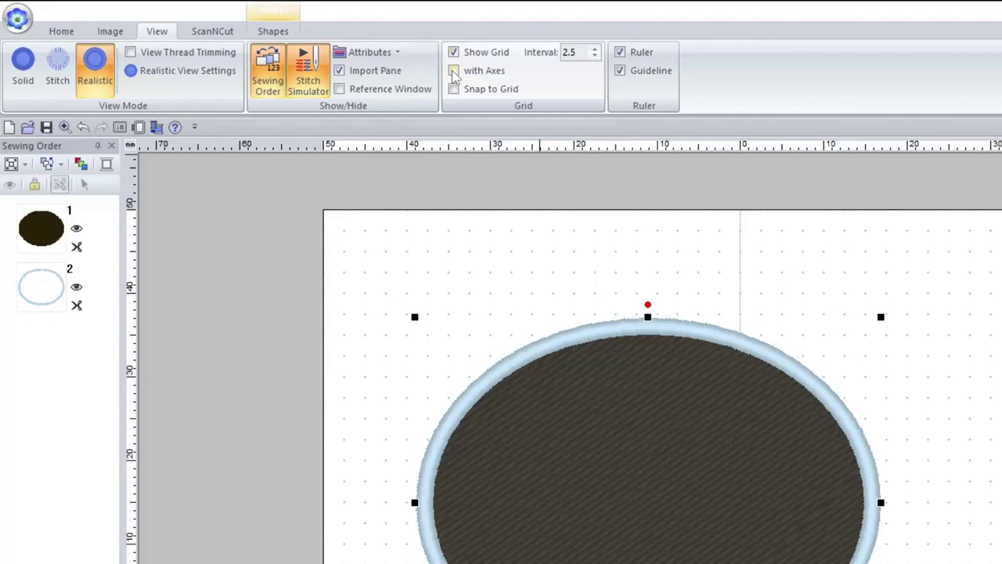
{"action": "left_click", "coordinate": [453, 71]}
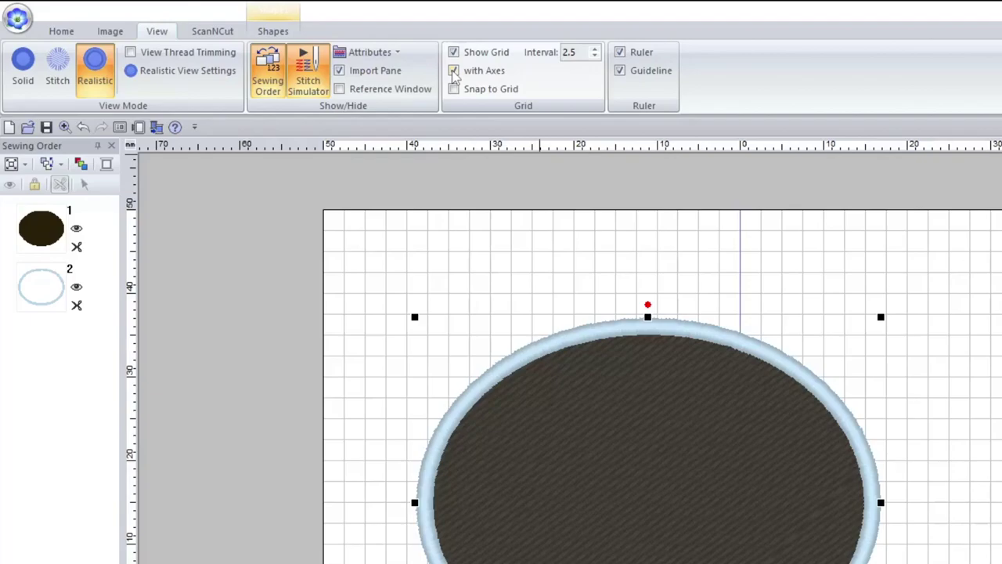
{"action": "left_click", "coordinate": [455, 90]}
{"action": "left_click", "coordinate": [454, 89]}
Try hiding the ruler and guideline, and restore both.
{"action": "left_click", "coordinate": [620, 52]}
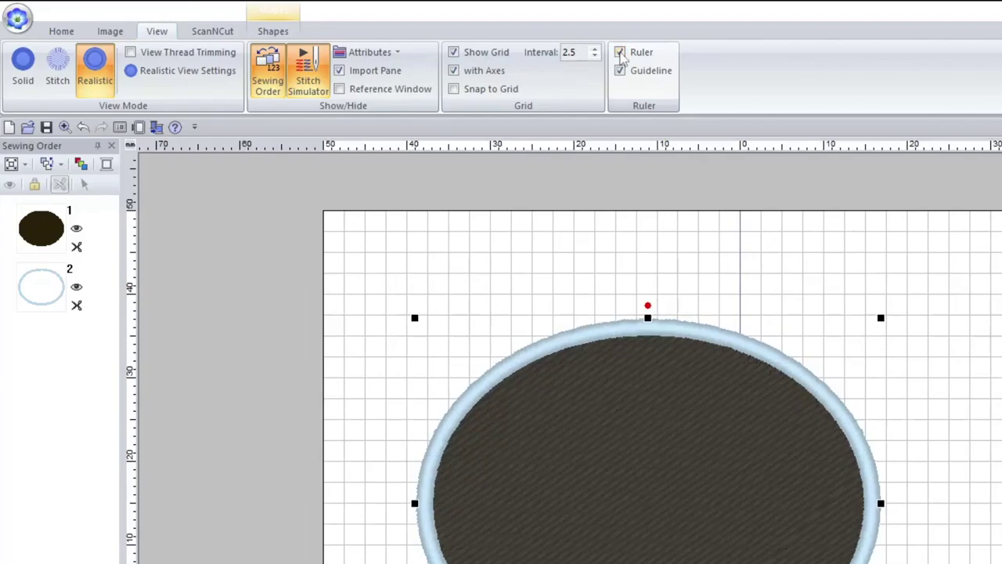
{"action": "left_click", "coordinate": [621, 71]}
{"action": "left_click", "coordinate": [621, 71]}
Try Running Stitch for the oval's line and Decorative Fill Stitch for its region.
{"action": "left_click", "coordinate": [213, 31]}
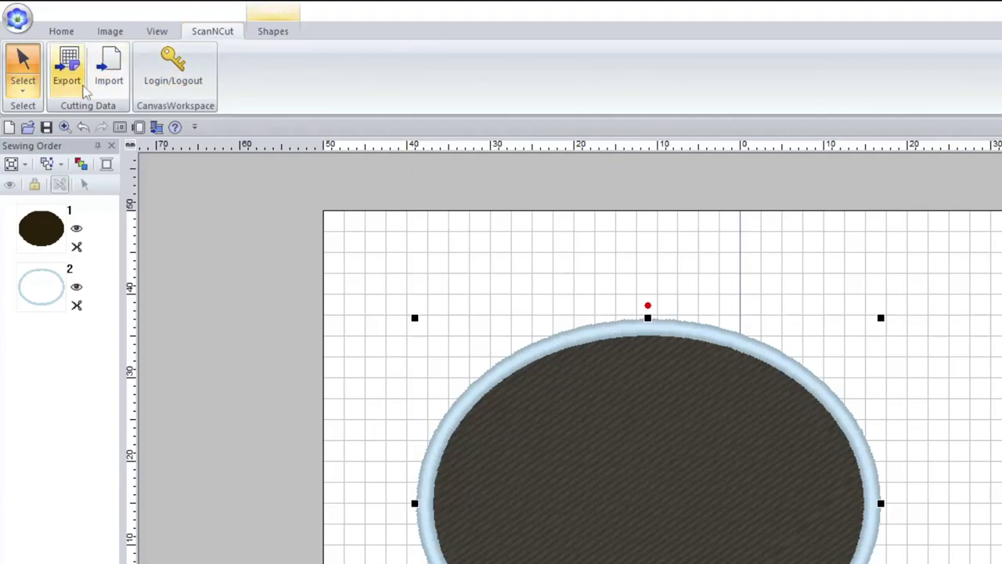
{"action": "left_click", "coordinate": [270, 32]}
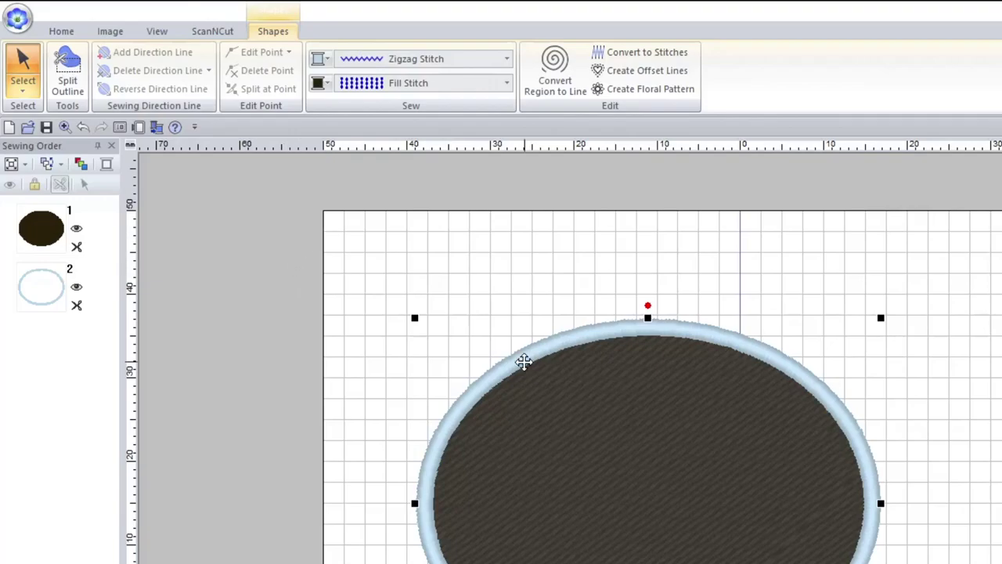
{"action": "left_click", "coordinate": [441, 63]}
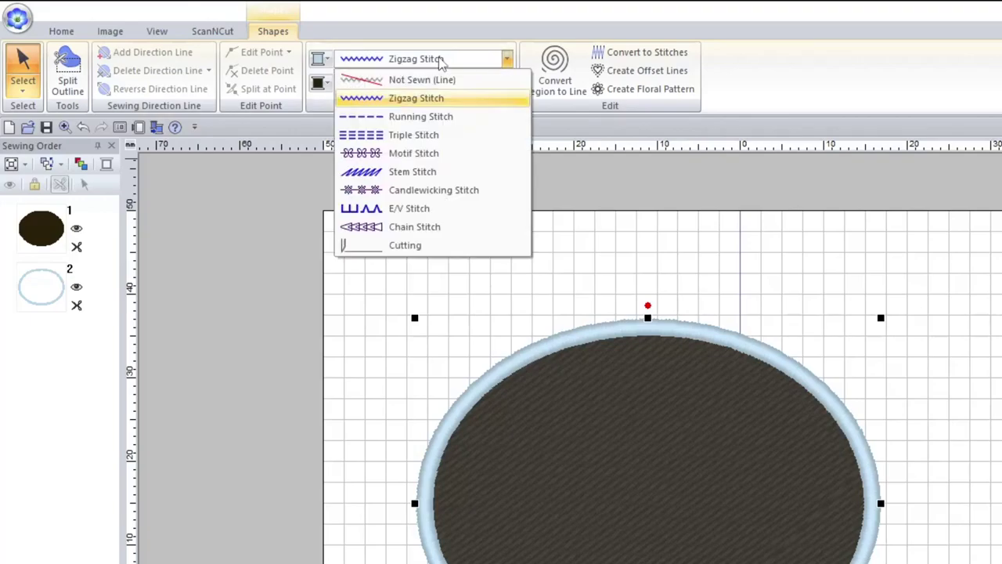
{"action": "left_click", "coordinate": [458, 131]}
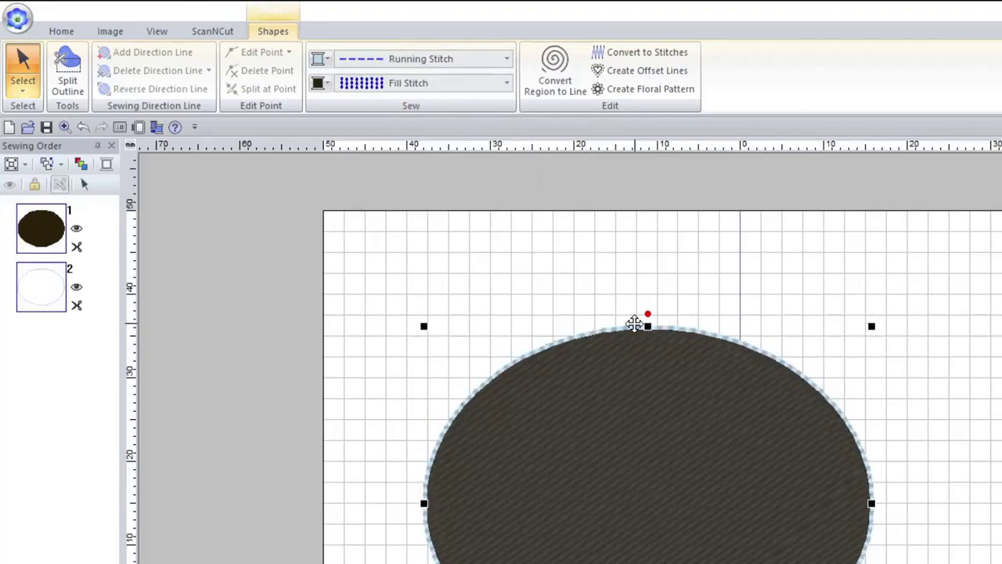
{"action": "left_click", "coordinate": [435, 88]}
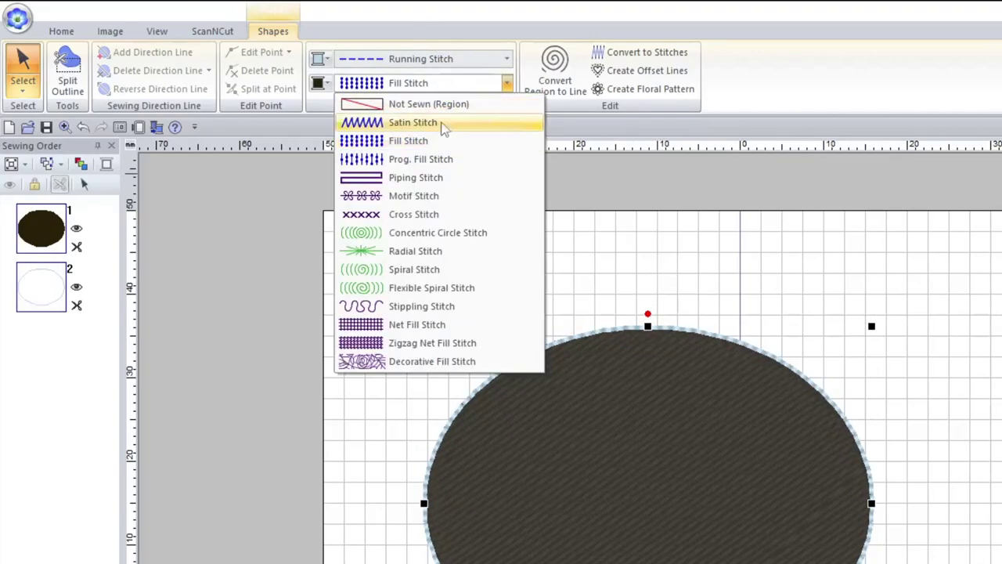
{"action": "left_click", "coordinate": [443, 361]}
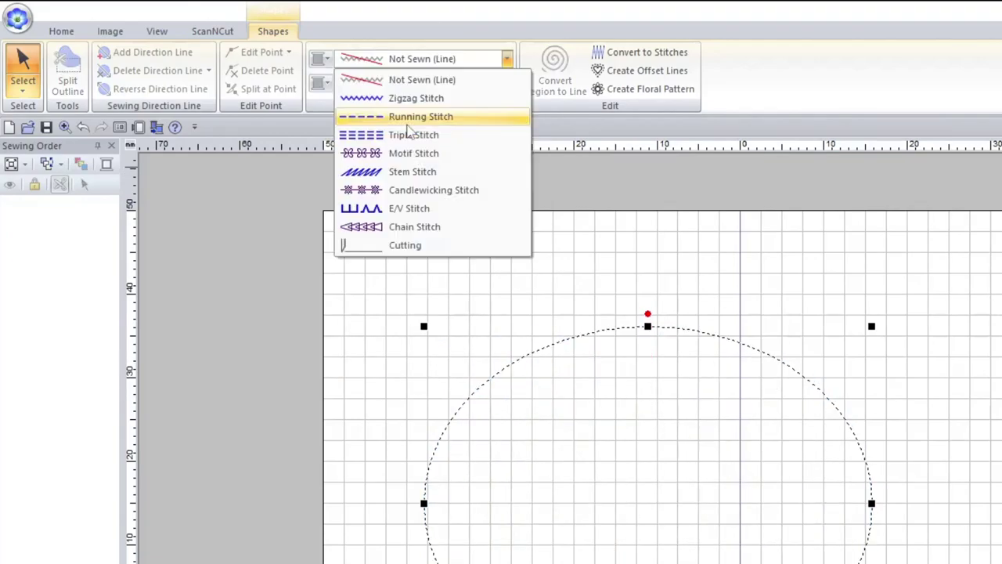
Set the oval's line to Zigzag Stitch and its region to Fill Stitch.
{"action": "left_click", "coordinate": [415, 76]}
{"action": "left_click", "coordinate": [421, 84]}
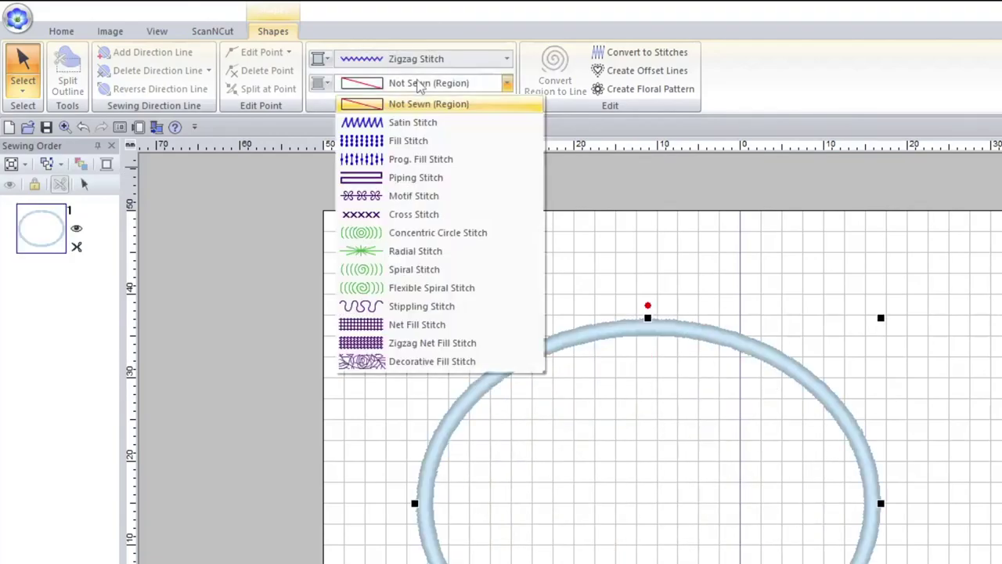
{"action": "left_click", "coordinate": [420, 141]}
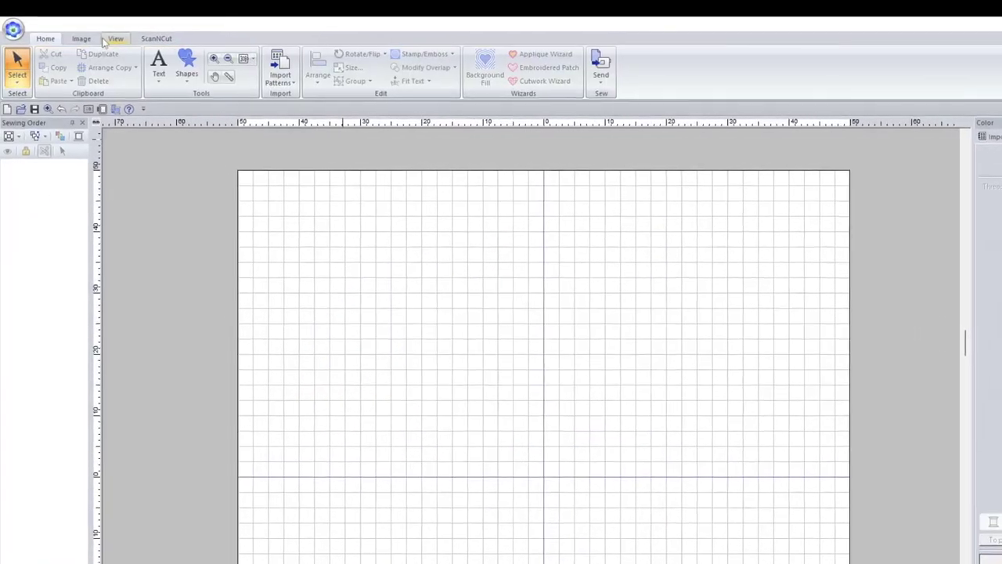
Turn off the axes of the page grid, keeping the grid itself displayed.
{"action": "left_click", "coordinate": [112, 39]}
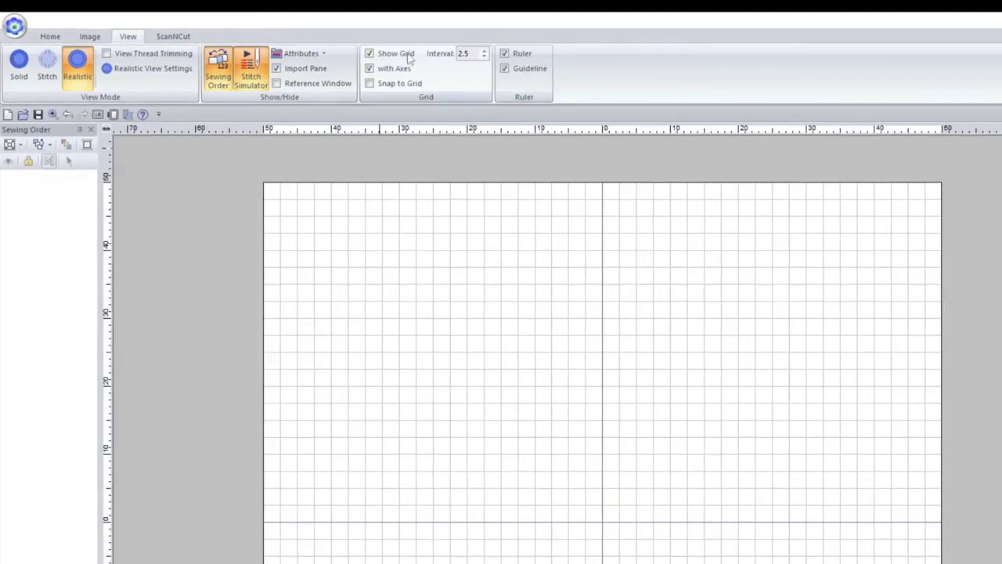
{"action": "left_click", "coordinate": [390, 68]}
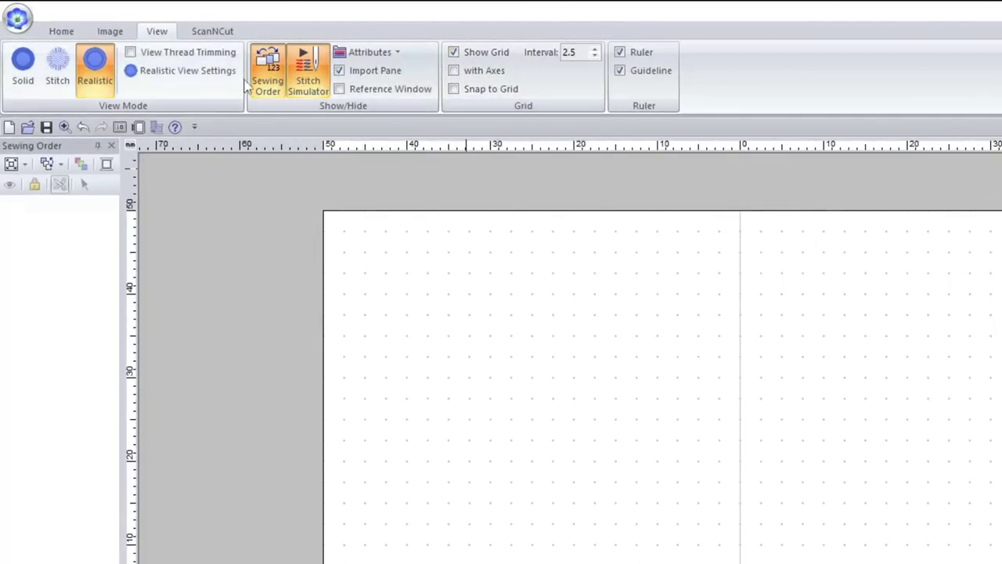
Add the text "Test" to the upper part of the page with the standard Text tool and move it toward the vertical center line.
{"action": "left_click", "coordinate": [55, 32]}
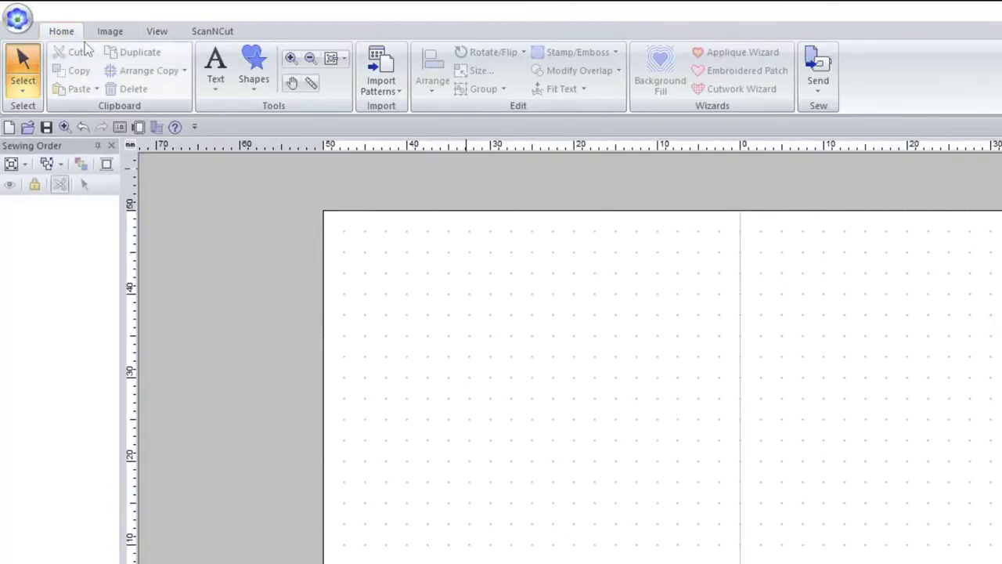
{"action": "left_click", "coordinate": [222, 87]}
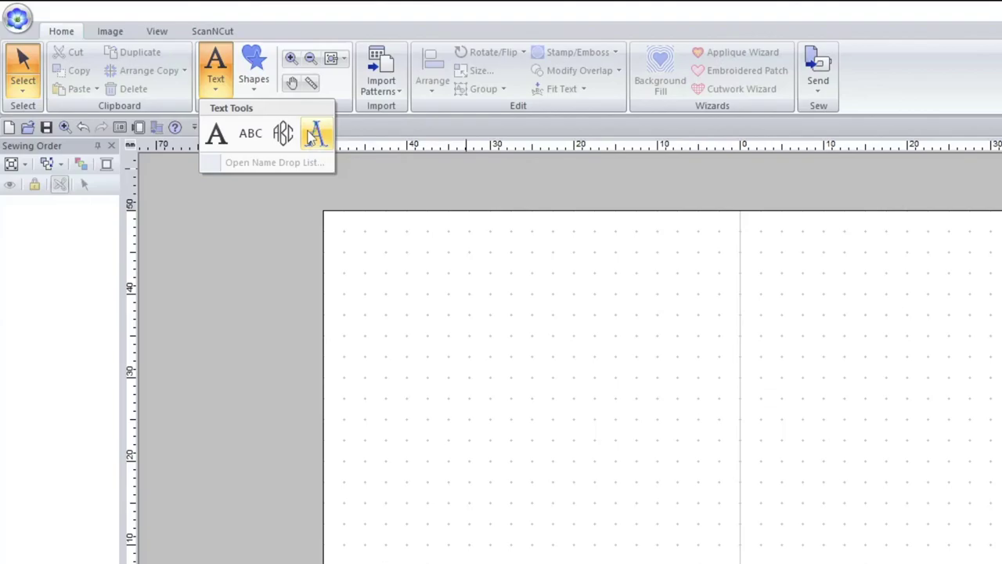
{"action": "left_click", "coordinate": [217, 135]}
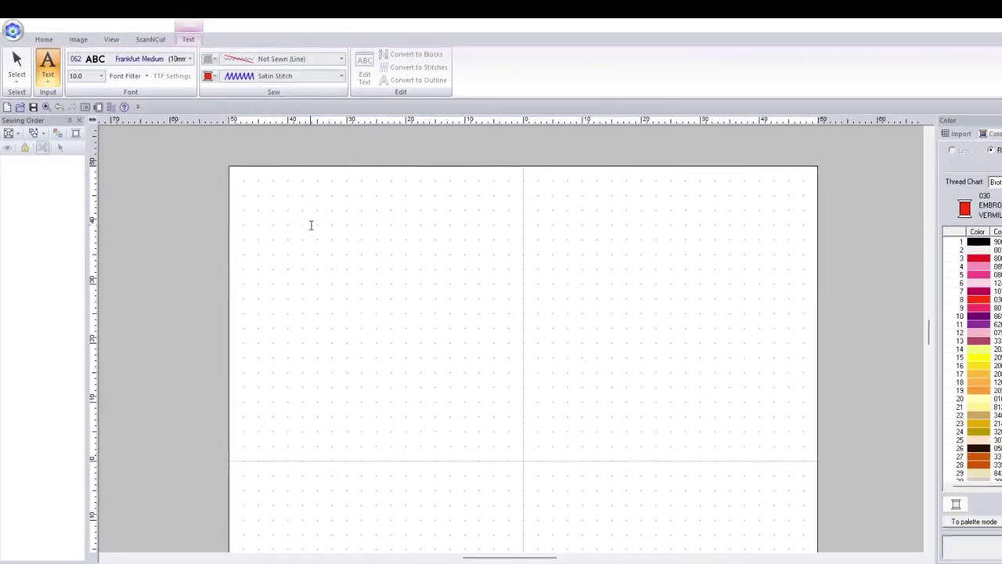
{"action": "left_click", "coordinate": [341, 254]}
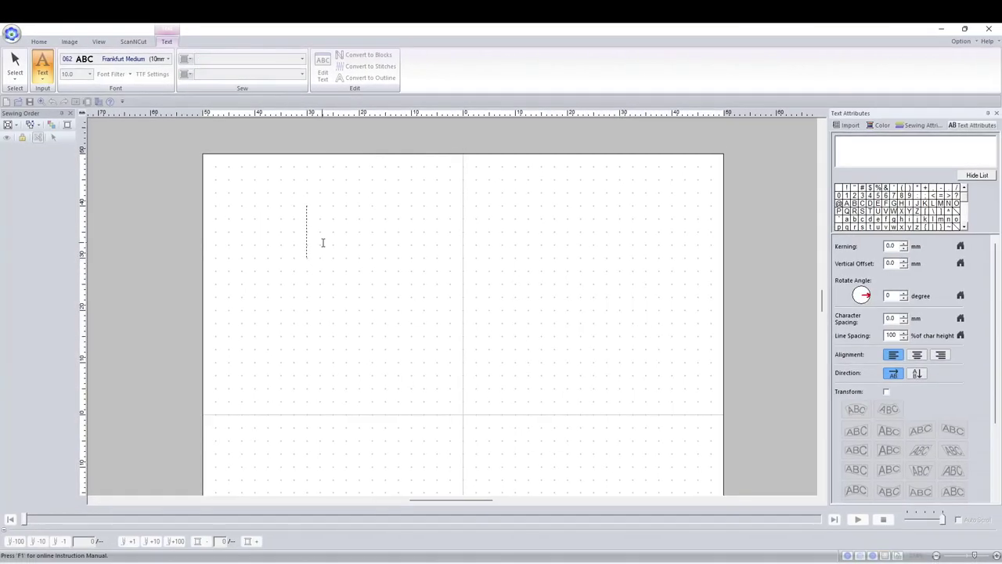
{"action": "type", "text": "Test"}
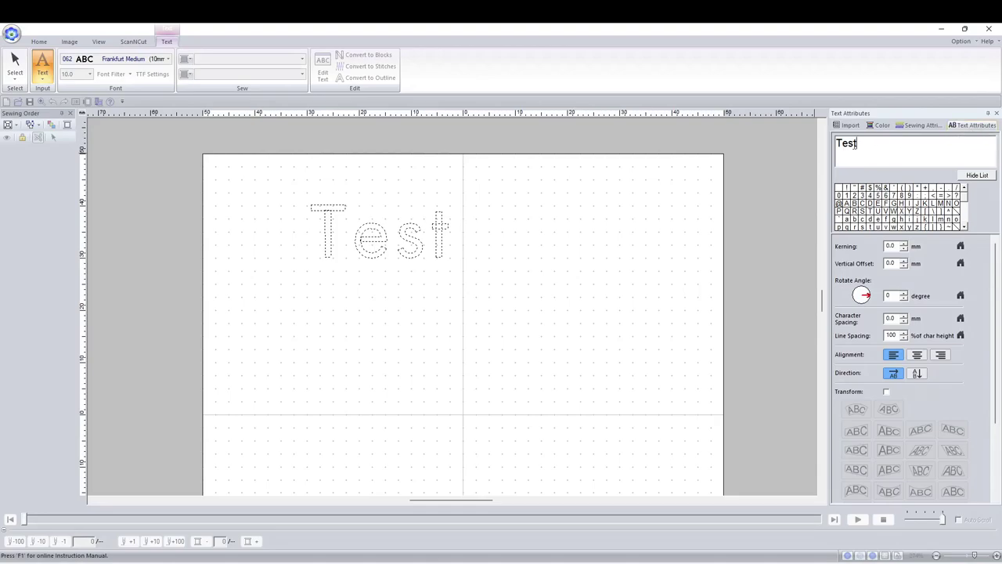
{"action": "left_click", "coordinate": [387, 237]}
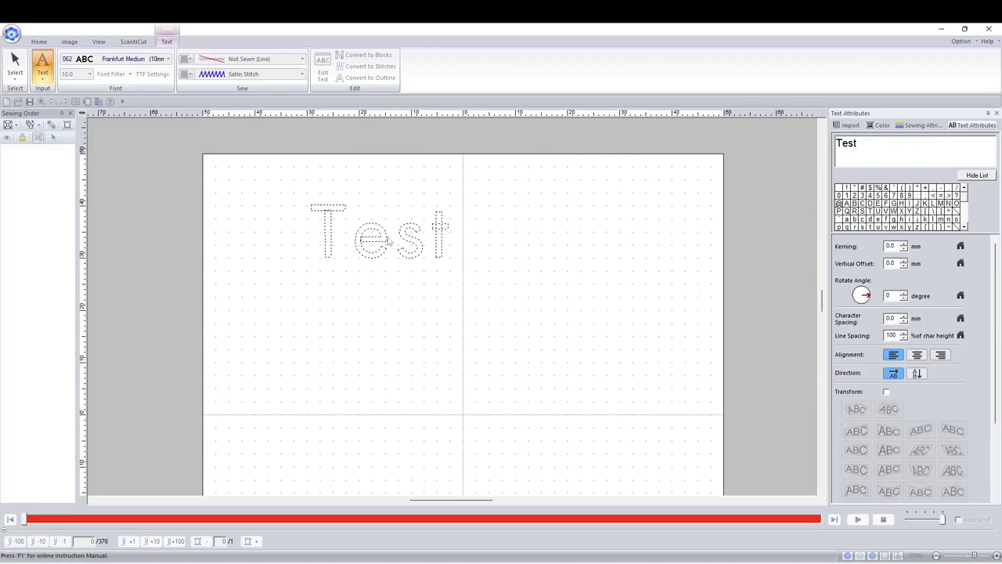
{"action": "left_click_drag", "start_coordinate": [387, 237], "coordinate": [444, 243]}
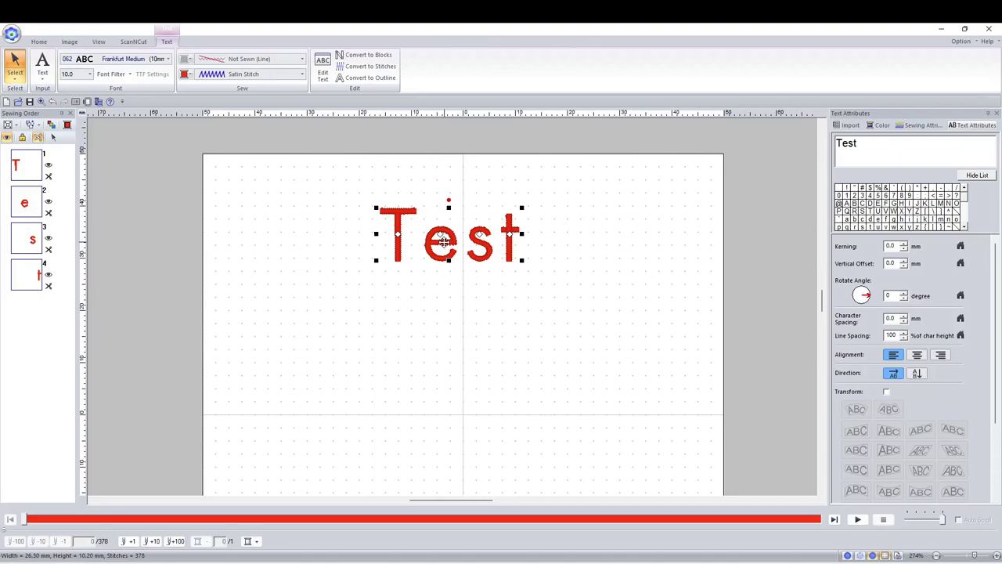
Try dark fuchsia for the text, and recolor it with thread 1021 from the MADEIRA Rayon chart.
{"action": "left_click", "coordinate": [189, 74]}
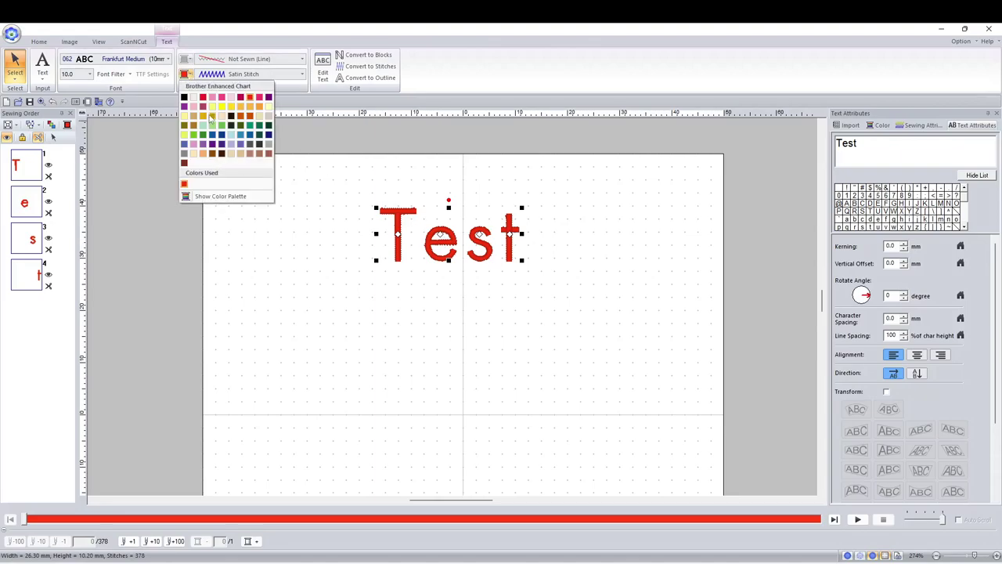
{"action": "left_click", "coordinate": [240, 99]}
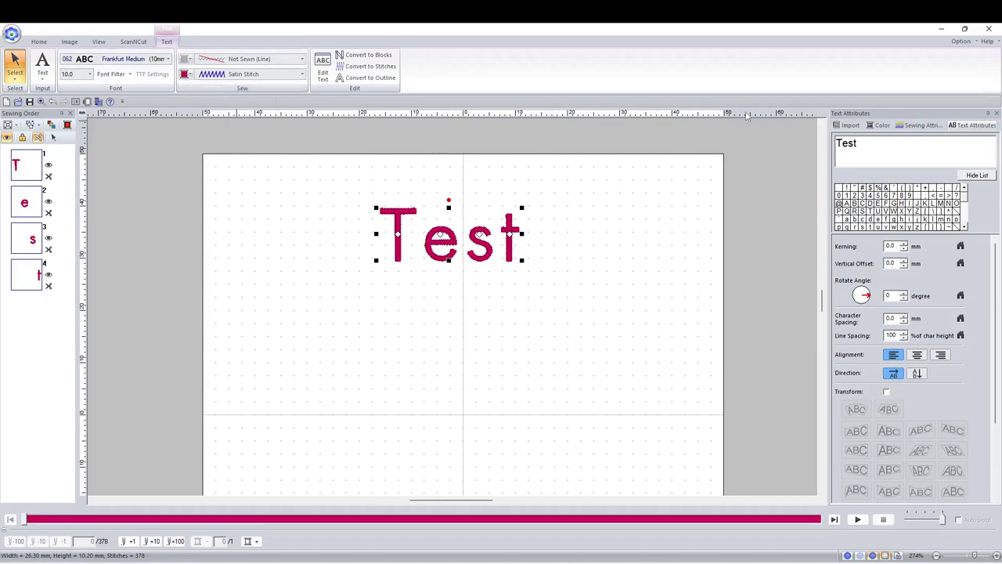
{"action": "left_click", "coordinate": [882, 125]}
{"action": "left_click", "coordinate": [908, 167]}
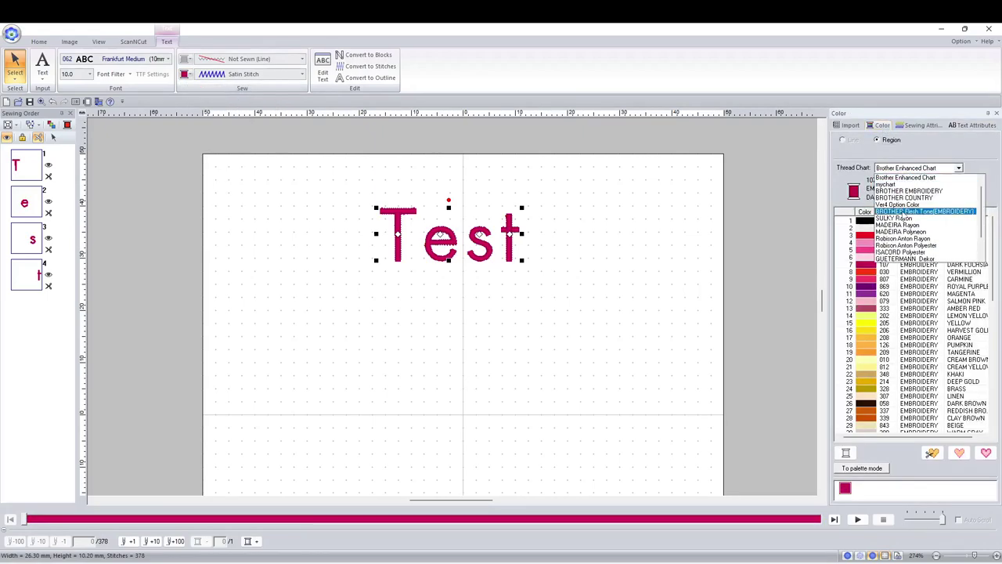
{"action": "left_click", "coordinate": [909, 225]}
{"action": "left_click", "coordinate": [866, 310]}
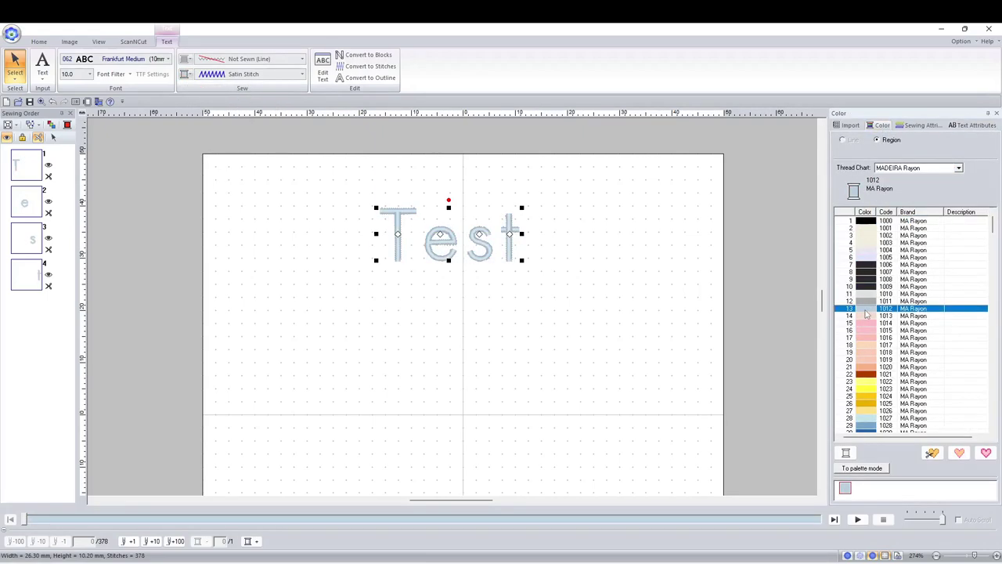
{"action": "left_click", "coordinate": [872, 382]}
{"action": "left_click", "coordinate": [870, 374]}
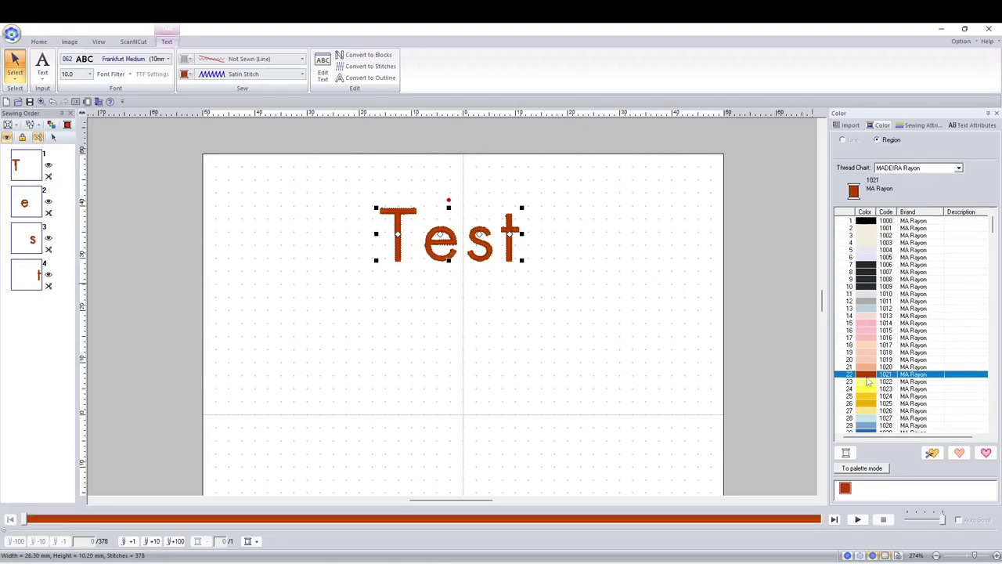
Try Fill Stitch for the text's region and restore Satin Stitch.
{"action": "left_click", "coordinate": [249, 74]}
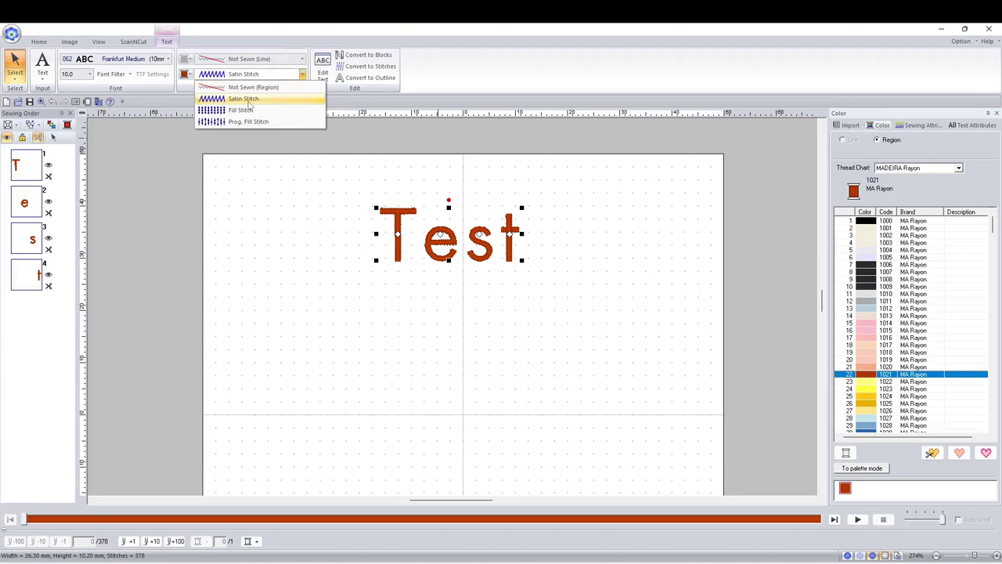
{"action": "left_click", "coordinate": [243, 111]}
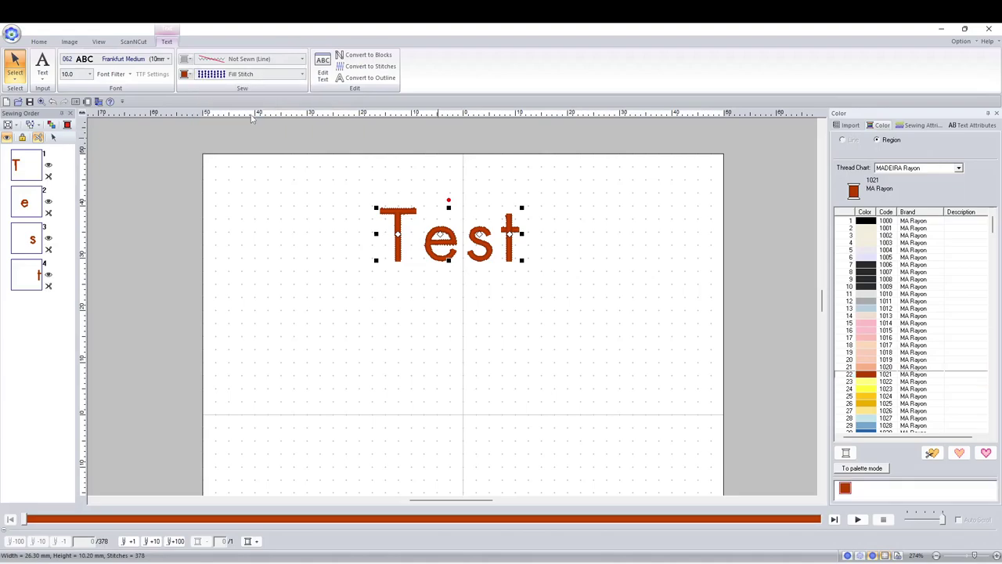
{"action": "left_click", "coordinate": [249, 74]}
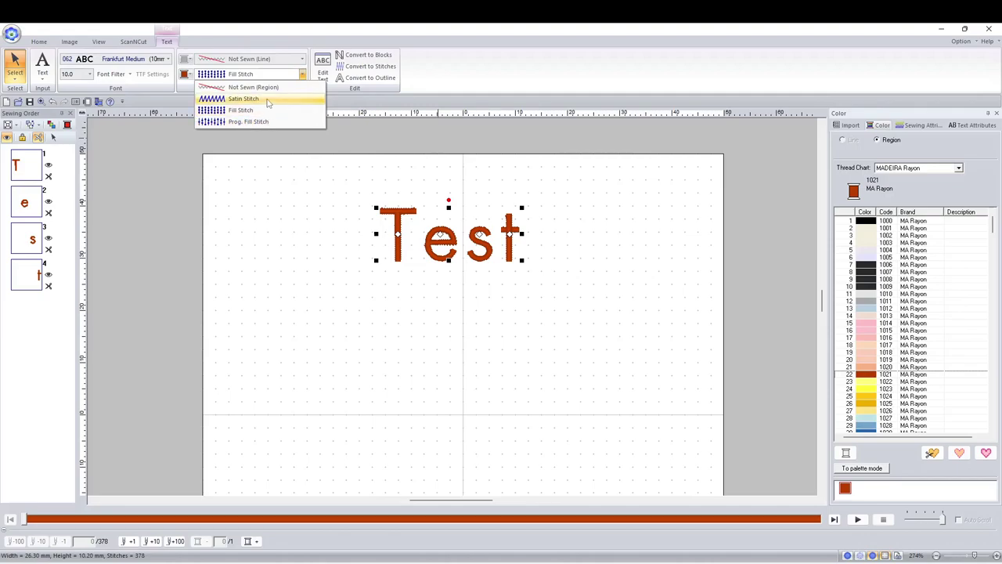
{"action": "left_click", "coordinate": [267, 100]}
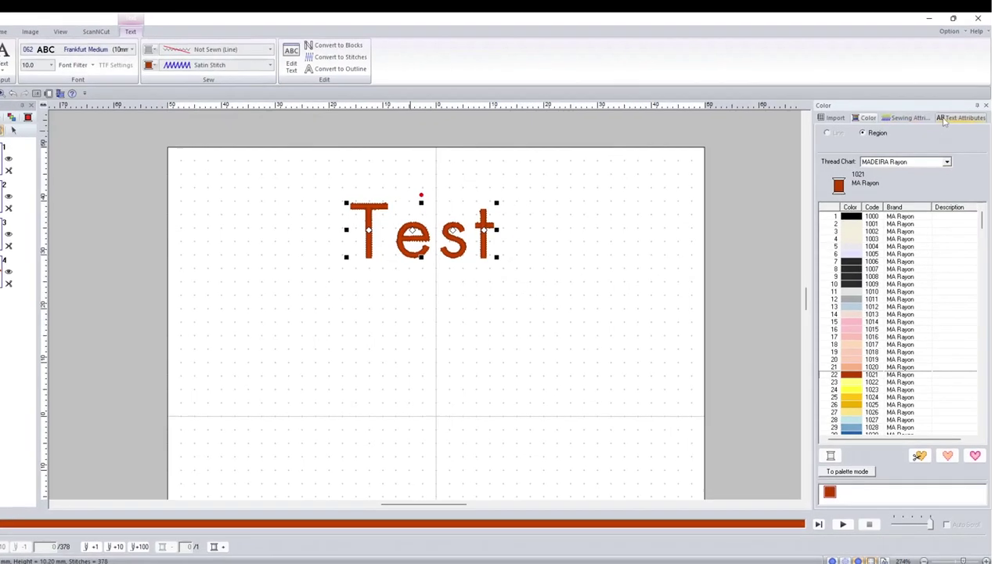
Enable Transform for the text, try several shapes, and apply the one that curves it along the bottom of a circle.
{"action": "left_click", "coordinate": [945, 118]}
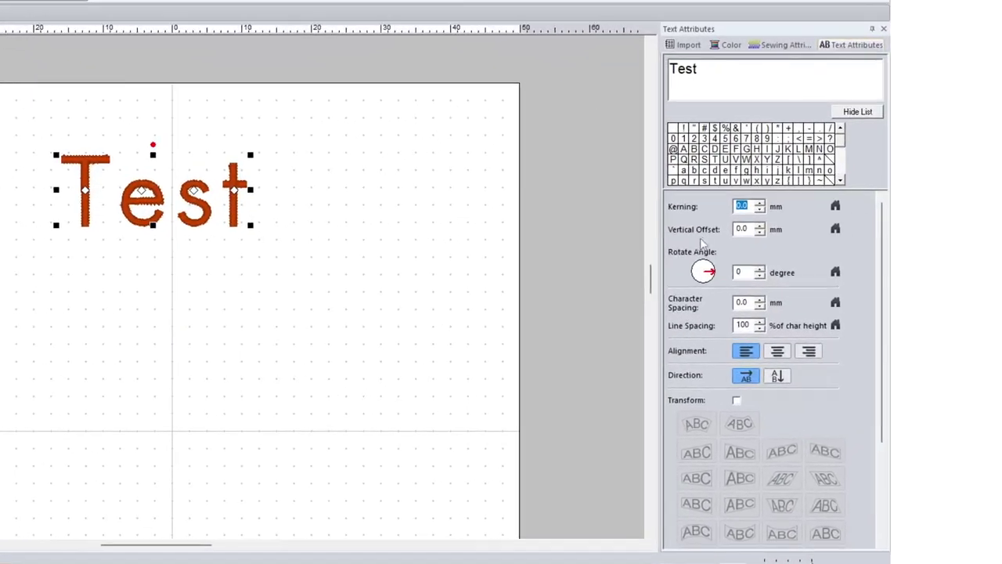
{"action": "scroll", "coordinate": [794, 247], "scroll_direction": "down", "scroll_amount": 1}
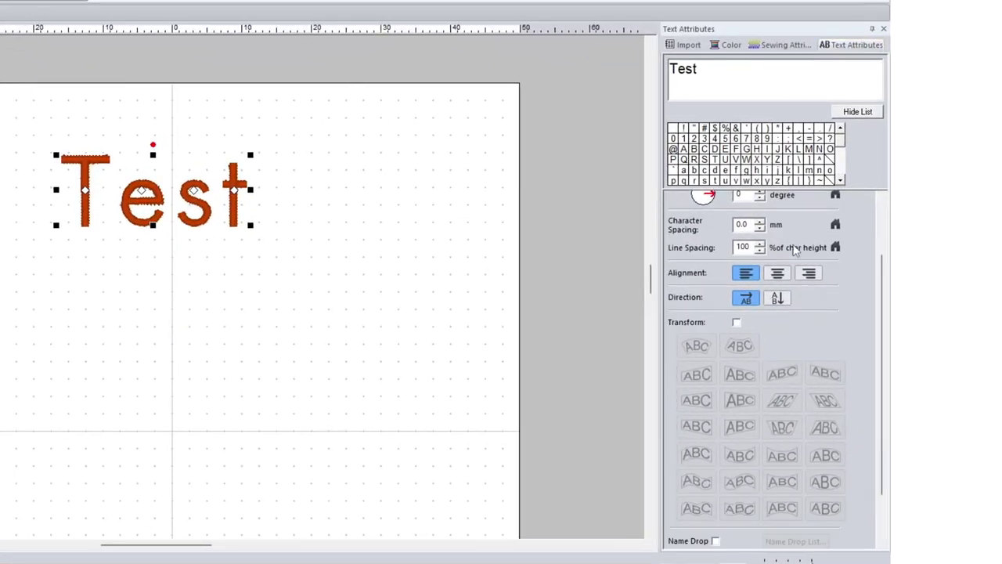
{"action": "left_click", "coordinate": [736, 322]}
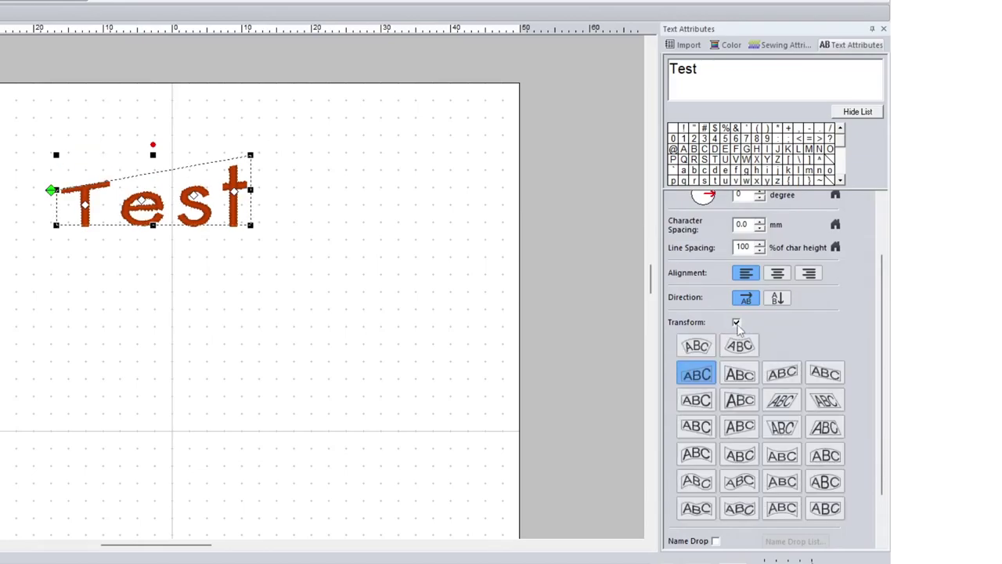
{"action": "left_click", "coordinate": [739, 346]}
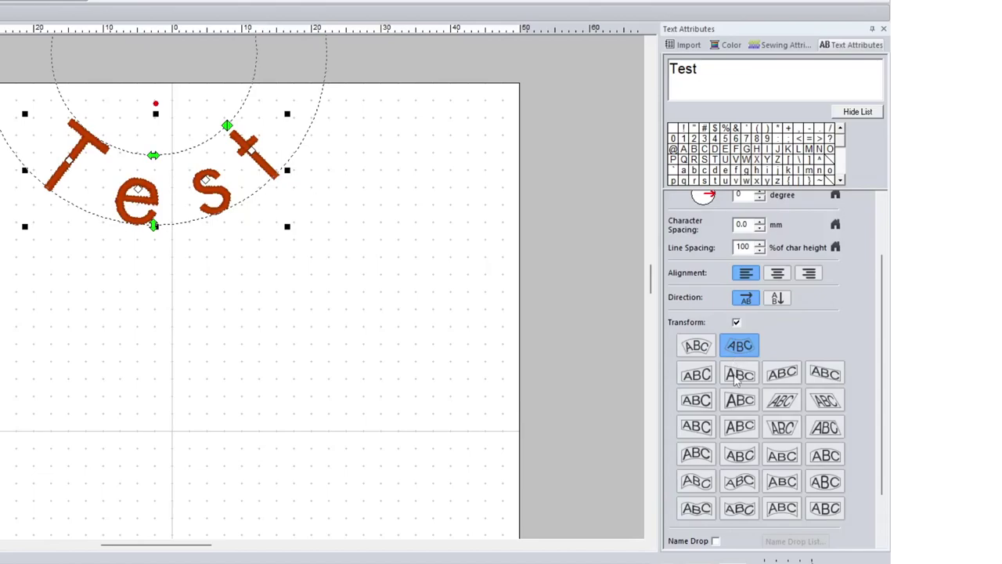
{"action": "left_click", "coordinate": [738, 376]}
{"action": "left_click", "coordinate": [705, 379]}
{"action": "left_click", "coordinate": [697, 400]}
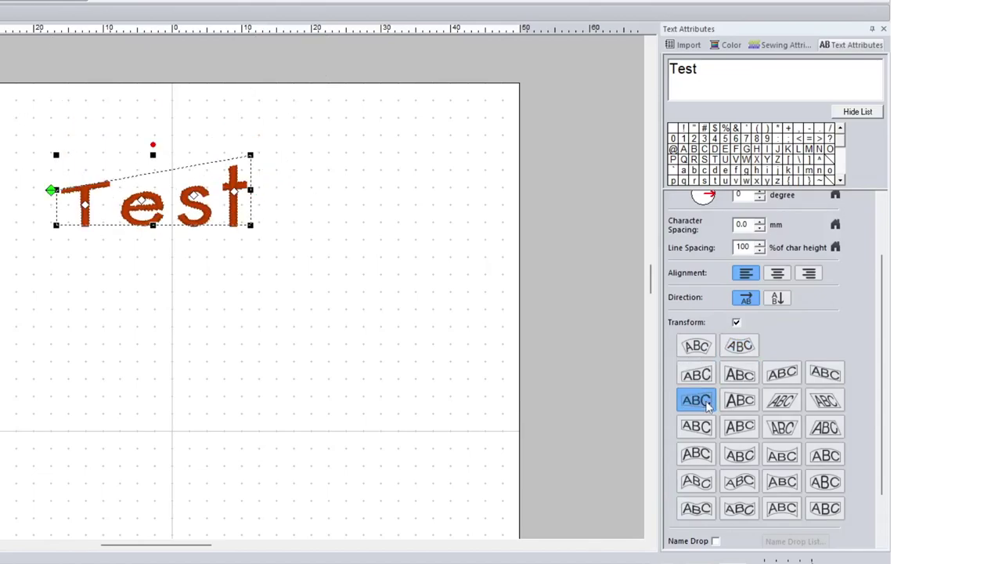
{"action": "left_click", "coordinate": [739, 346]}
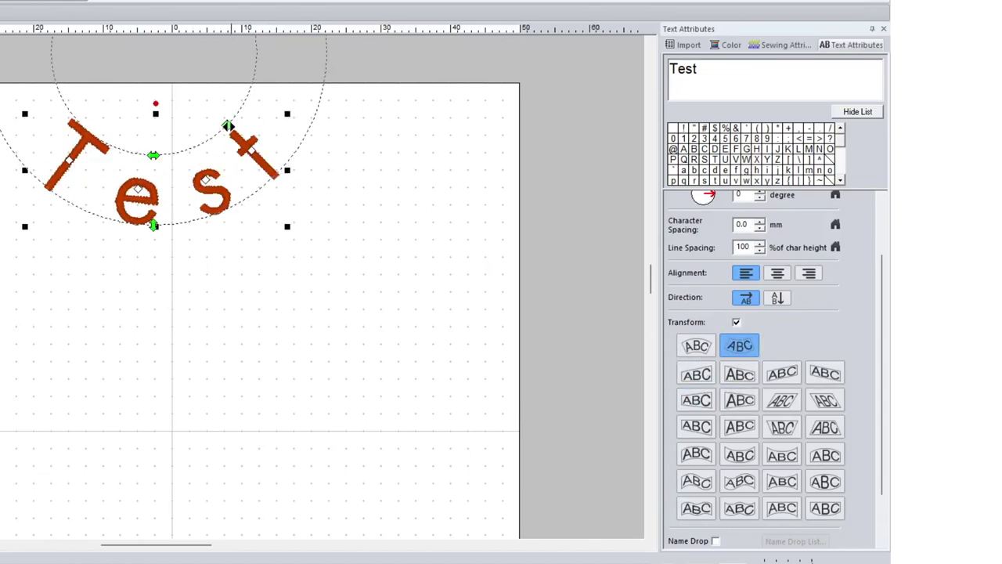
Flatten the text's curve, slide the text along it toward the left, and reduce the text size to about 8.6 mm.
{"action": "mouse_move", "coordinate": [234, 133]}
{"action": "left_mouse_down"}
{"action": "mouse_move", "coordinate": [227, 125]}
{"action": "mouse_move", "coordinate": [257, 118]}
{"action": "mouse_move", "coordinate": [250, 126]}
{"action": "left_mouse_up"}
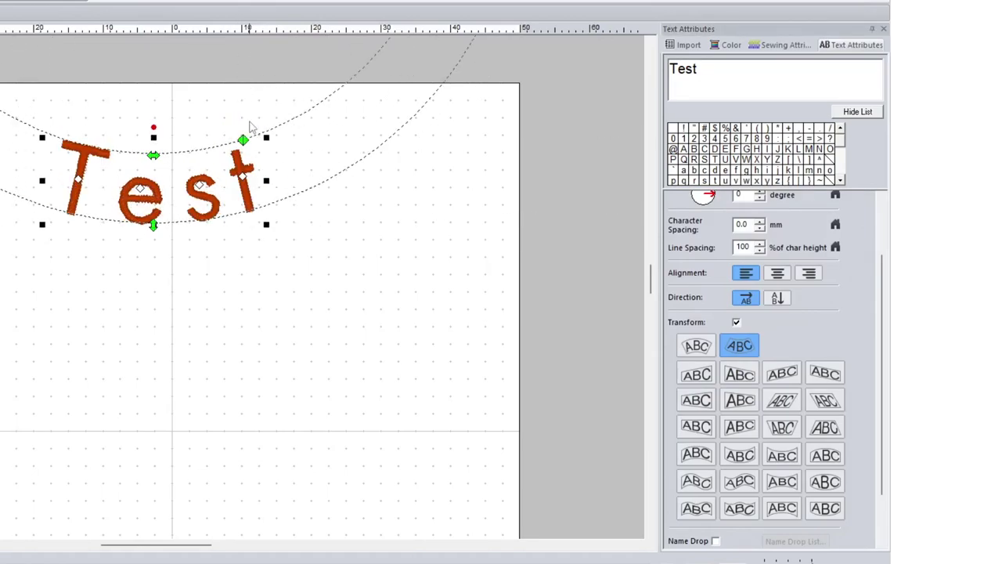
{"action": "left_click_drag", "start_coordinate": [153, 154], "coordinate": [120, 164]}
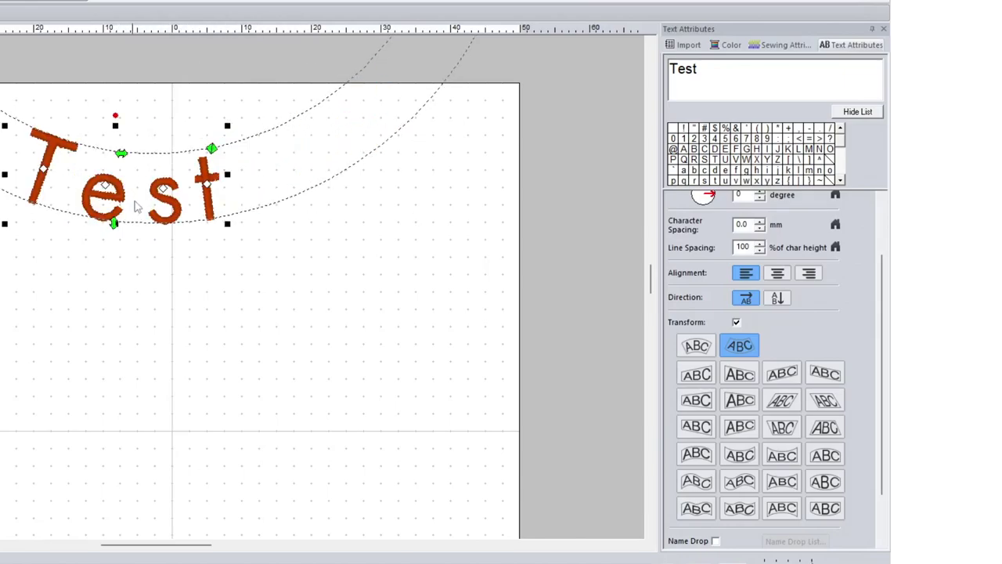
{"action": "mouse_move", "coordinate": [115, 224]}
{"action": "left_mouse_down"}
{"action": "mouse_move", "coordinate": [108, 274]}
{"action": "mouse_move", "coordinate": [118, 212]}
{"action": "left_mouse_up"}
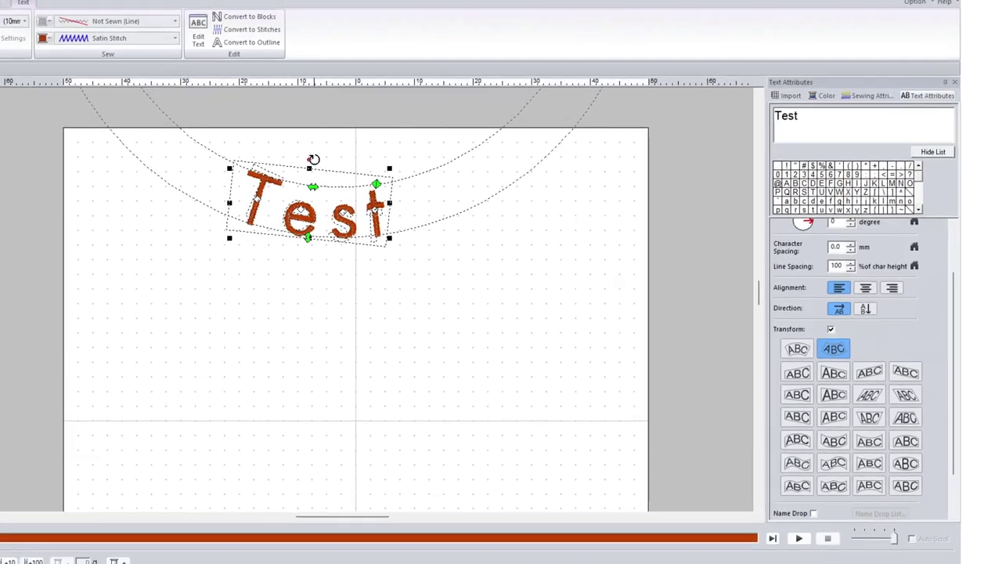
Try rotating the curved text, level it again, and enlarge it to about 31 mm wide and 13 mm high.
{"action": "mouse_move", "coordinate": [313, 159]}
{"action": "left_mouse_down"}
{"action": "mouse_move", "coordinate": [290, 160]}
{"action": "mouse_move", "coordinate": [322, 163]}
{"action": "left_mouse_up"}
{"action": "left_click_drag", "start_coordinate": [396, 188], "coordinate": [398, 193]}
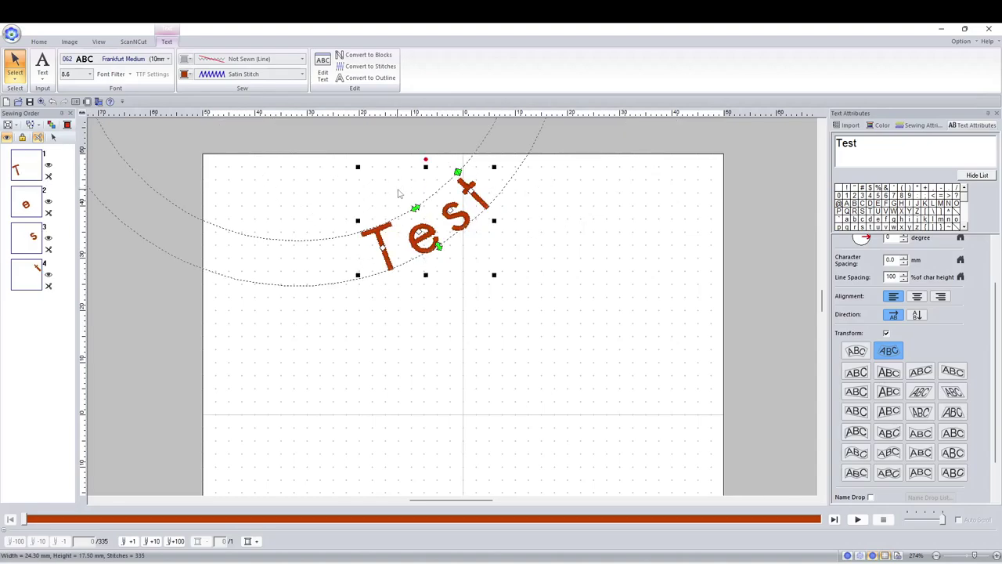
{"action": "left_click_drag", "start_coordinate": [427, 160], "coordinate": [480, 178]}
{"action": "mouse_move", "coordinate": [421, 171]}
{"action": "left_mouse_down"}
{"action": "mouse_move", "coordinate": [407, 170]}
{"action": "mouse_move", "coordinate": [419, 187]}
{"action": "left_mouse_up"}
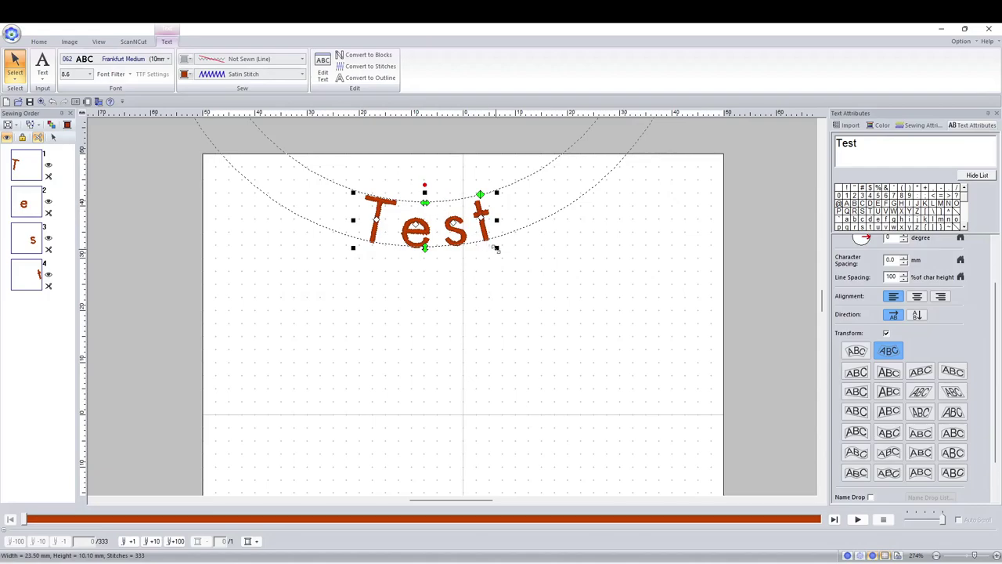
{"action": "left_click_drag", "start_coordinate": [496, 249], "coordinate": [540, 291]}
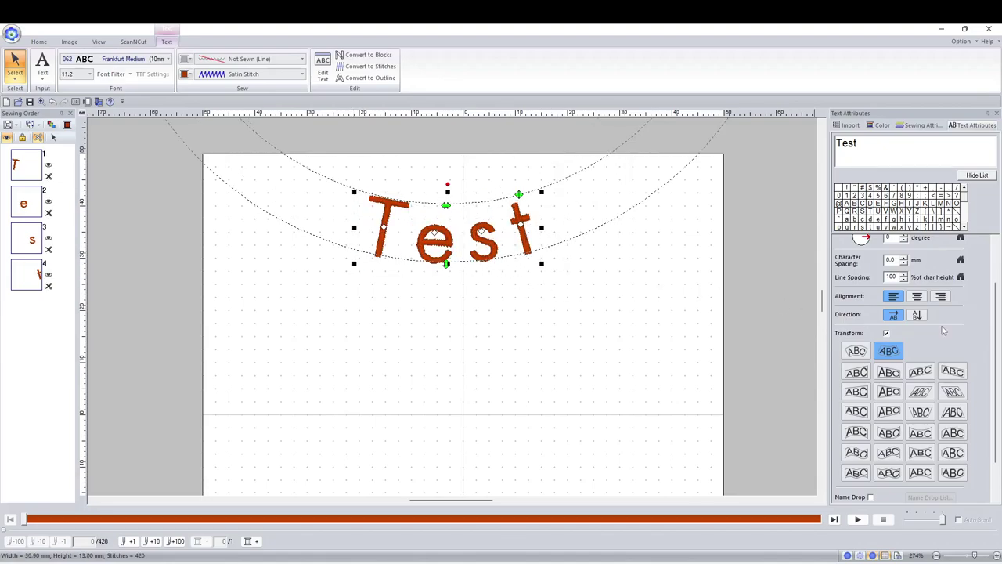
Change the text's font to Block 05.
{"action": "scroll", "coordinate": [944, 331], "scroll_direction": "up", "scroll_amount": 3}
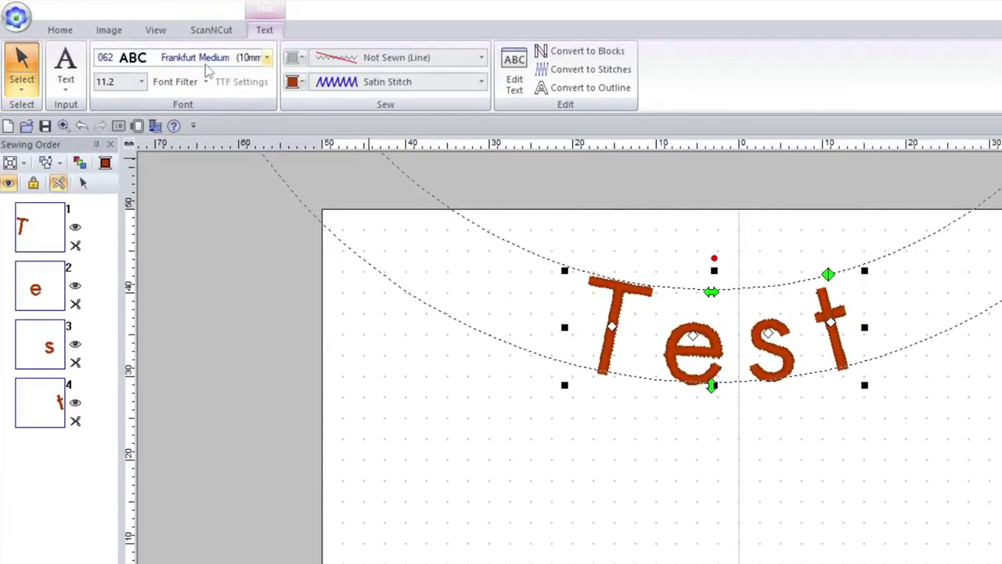
{"action": "left_click", "coordinate": [267, 58]}
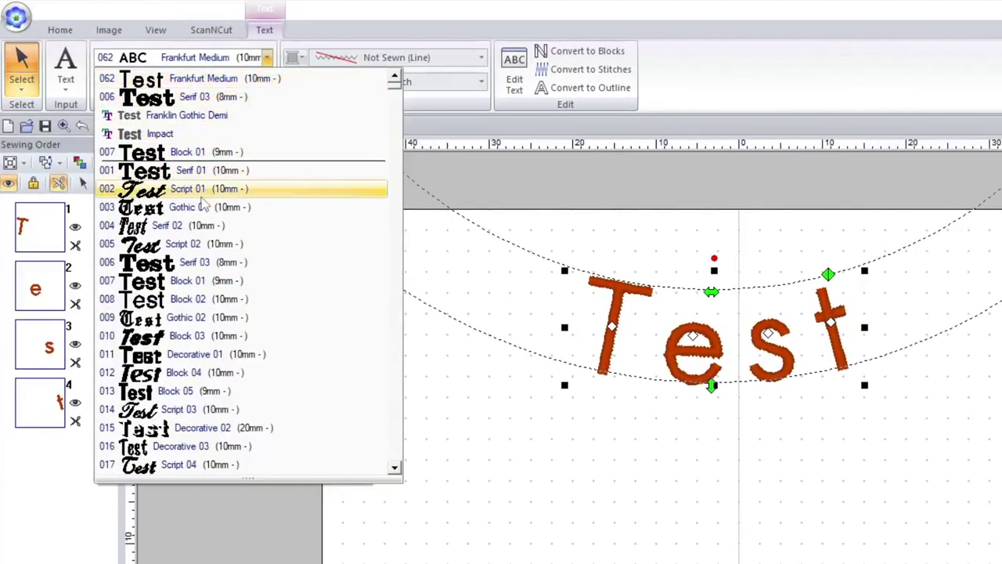
{"action": "scroll", "coordinate": [202, 206], "scroll_direction": "down", "scroll_amount": 3}
{"action": "scroll", "coordinate": [202, 205], "scroll_direction": "down", "scroll_amount": 1}
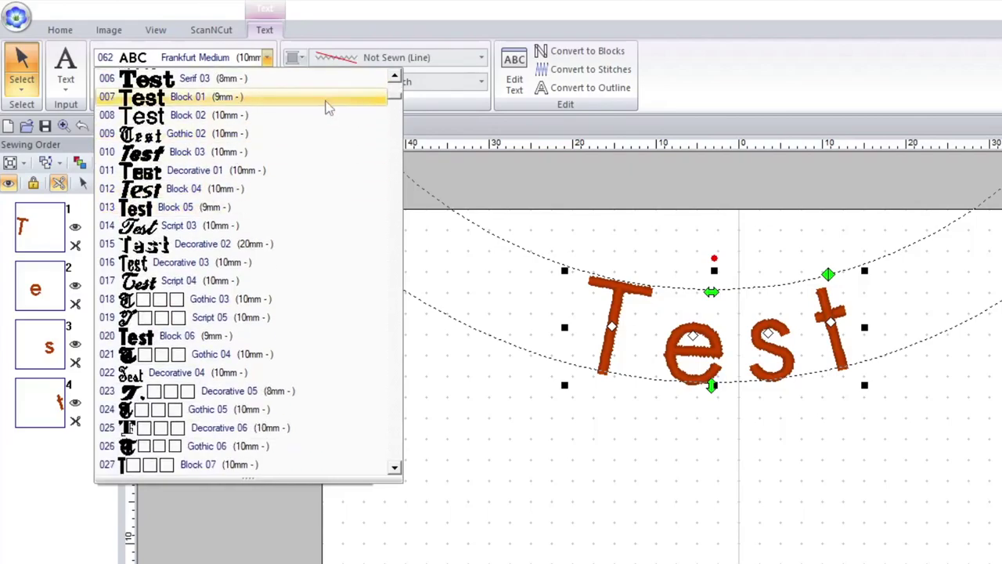
{"action": "left_click", "coordinate": [274, 219]}
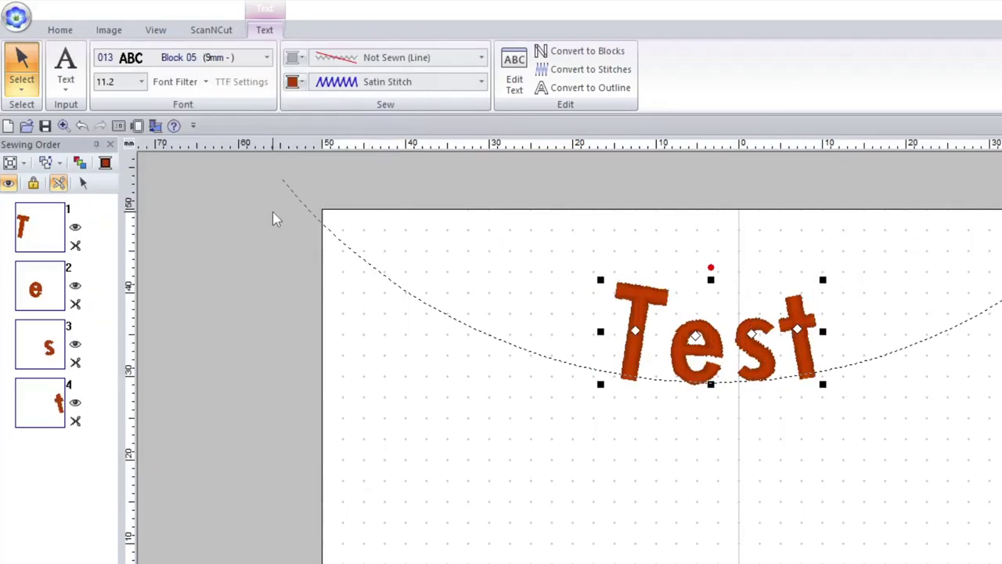
Look through the available fonts and apply the TrueType font Cooper Black to the text.
{"action": "left_click", "coordinate": [232, 63]}
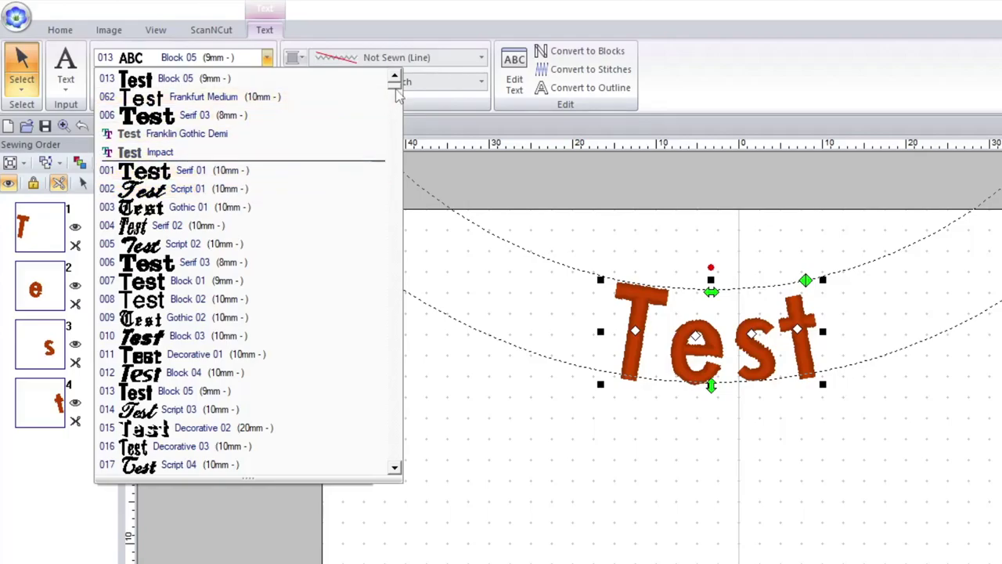
{"action": "left_click_drag", "start_coordinate": [398, 93], "coordinate": [395, 204]}
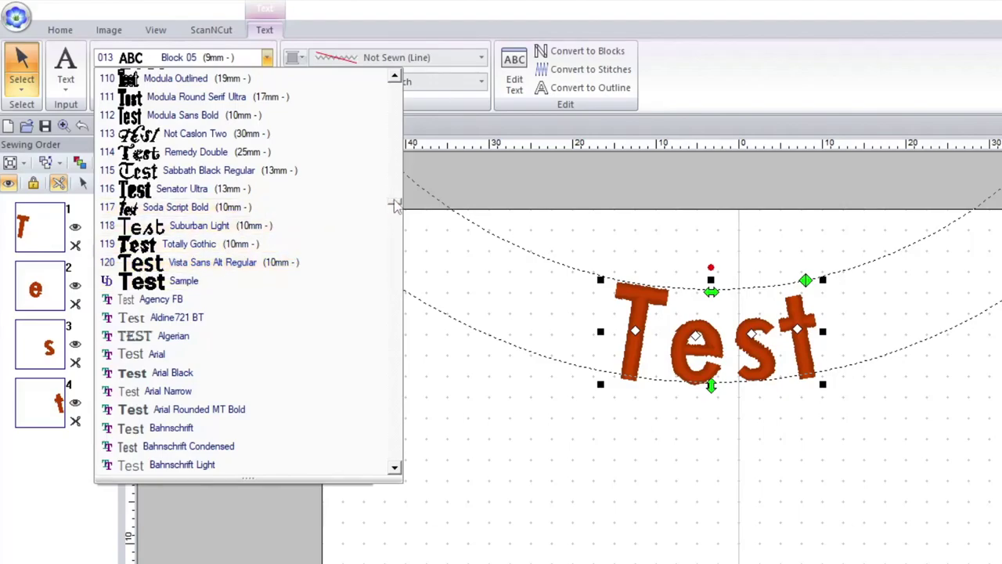
{"action": "left_click_drag", "start_coordinate": [395, 205], "coordinate": [388, 258]}
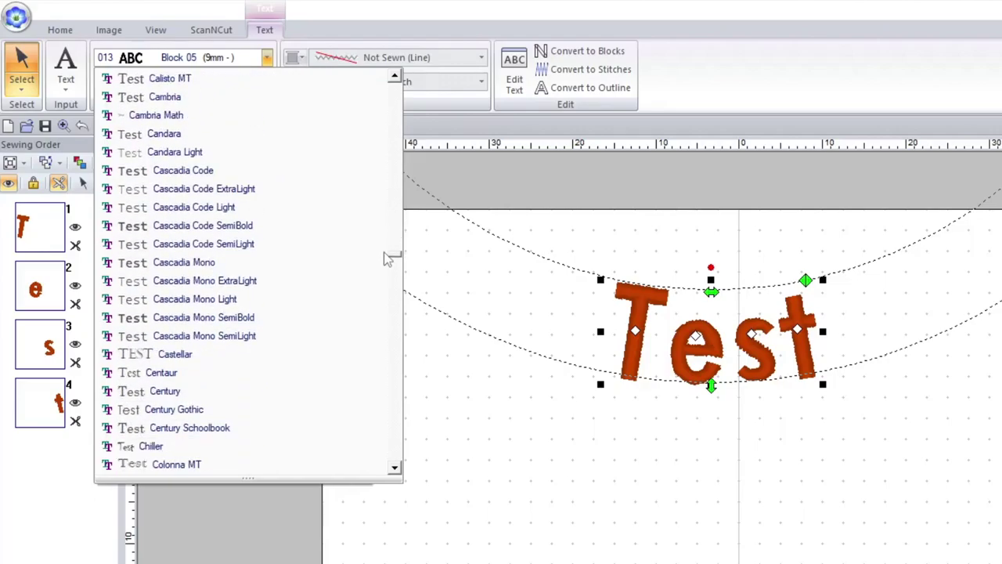
{"action": "left_click_drag", "start_coordinate": [385, 256], "coordinate": [386, 268]}
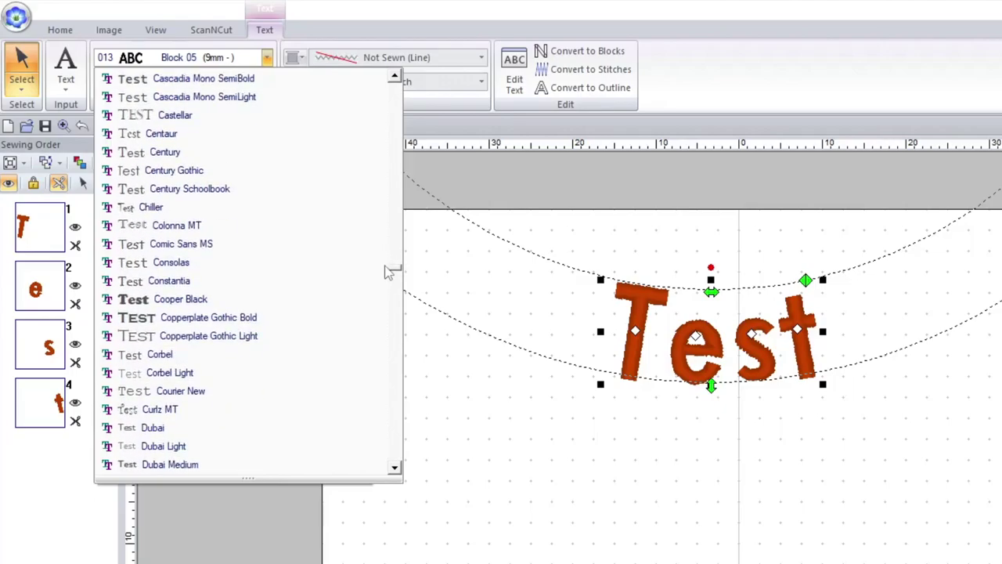
{"action": "left_click", "coordinate": [244, 299]}
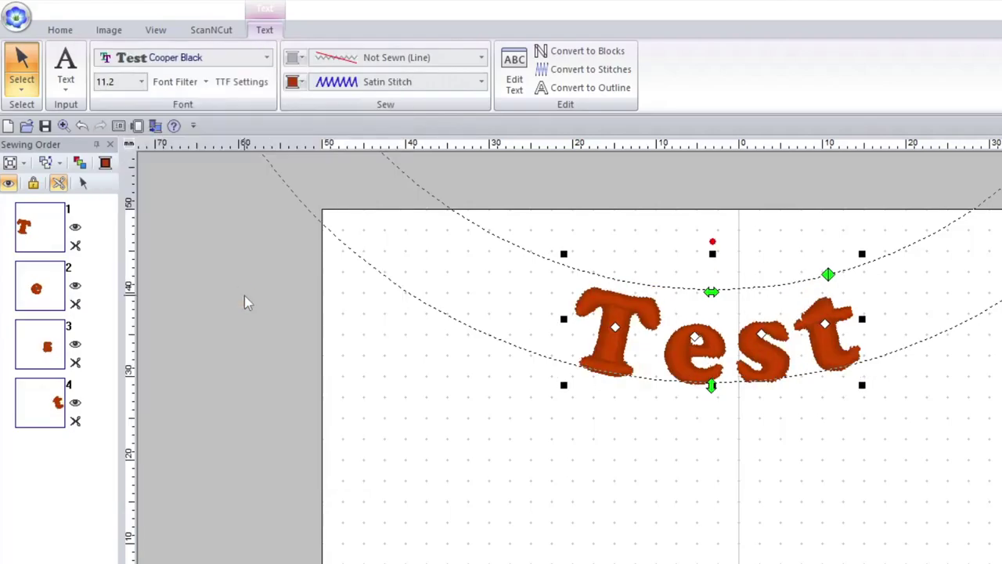
Try the Mistral font on the text and replace it with Block 01.
{"action": "left_click", "coordinate": [267, 59]}
{"action": "left_click_drag", "start_coordinate": [394, 87], "coordinate": [398, 362]}
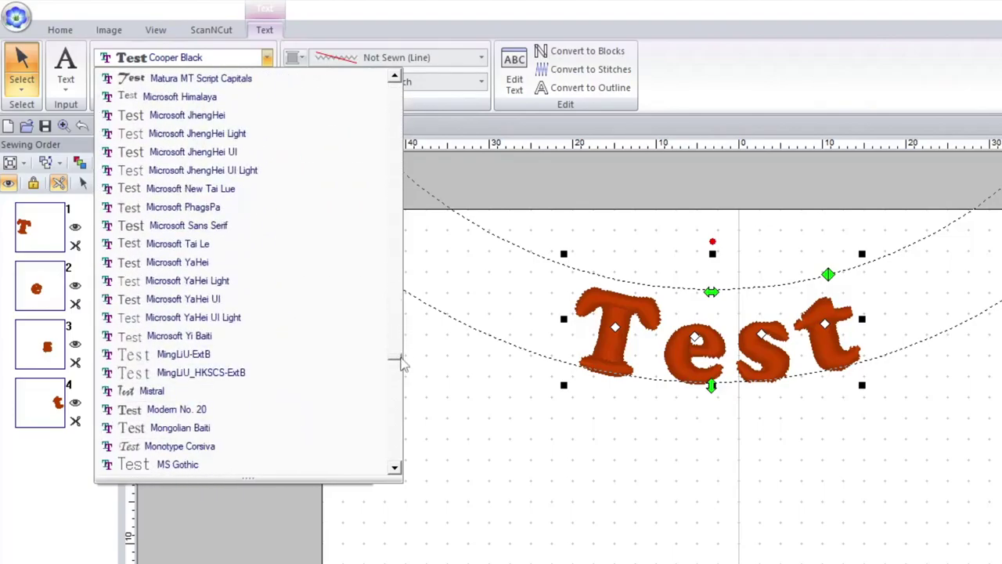
{"action": "left_click", "coordinate": [273, 392]}
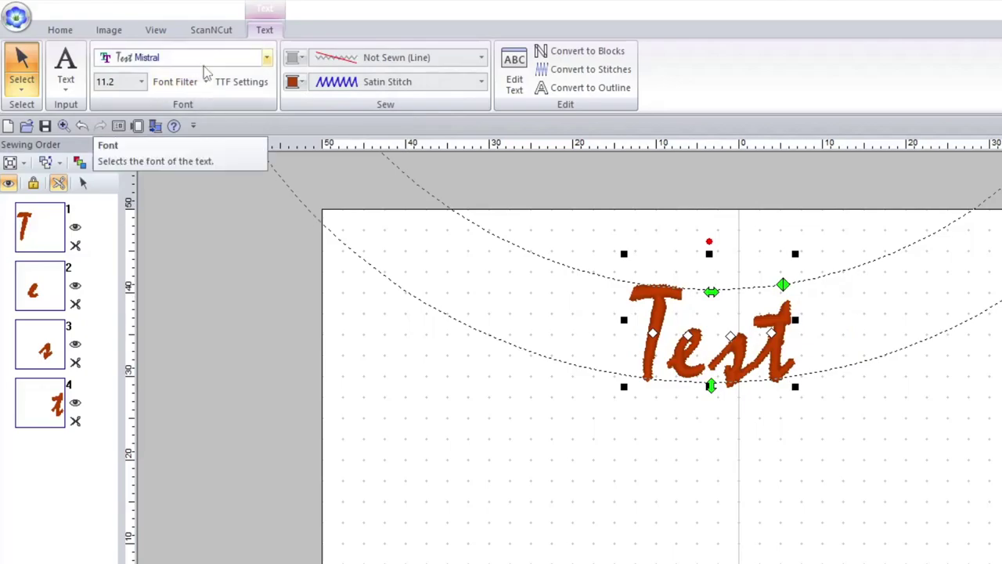
{"action": "left_click", "coordinate": [267, 57]}
{"action": "left_click", "coordinate": [193, 280]}
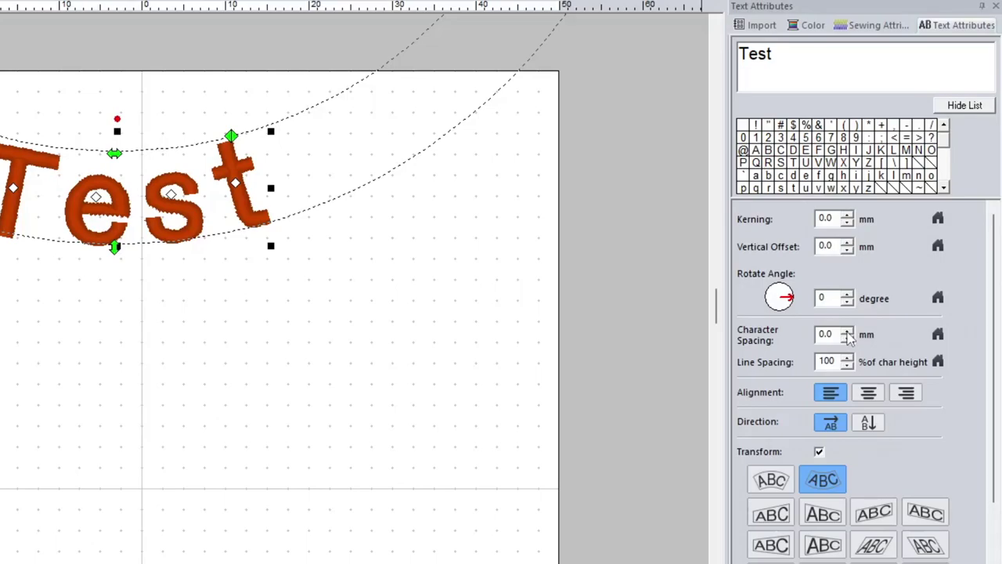
Try increasing the text's character spacing and set the text size to 20.0.
{"action": "left_click", "coordinate": [848, 331]}
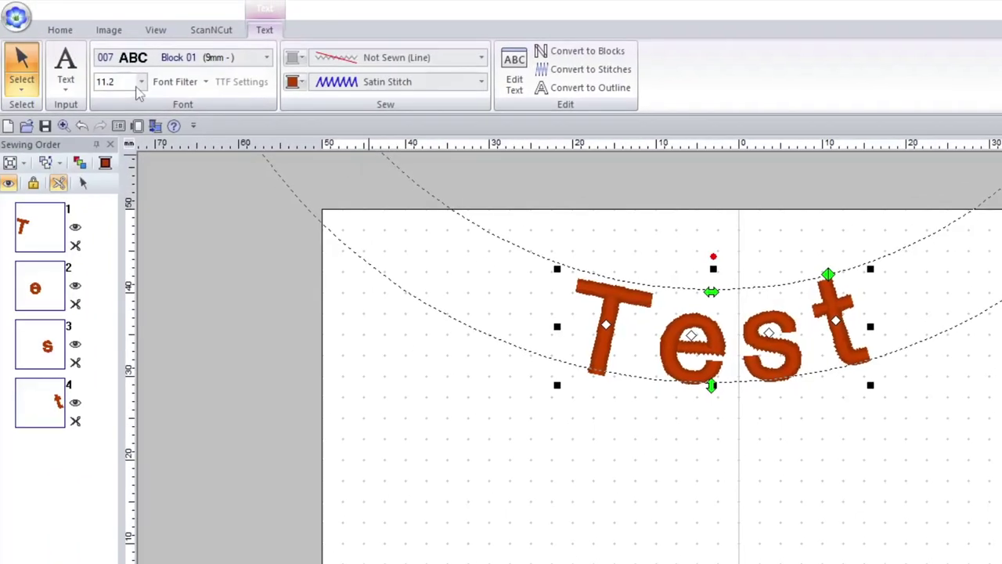
{"action": "left_click", "coordinate": [28, 55]}
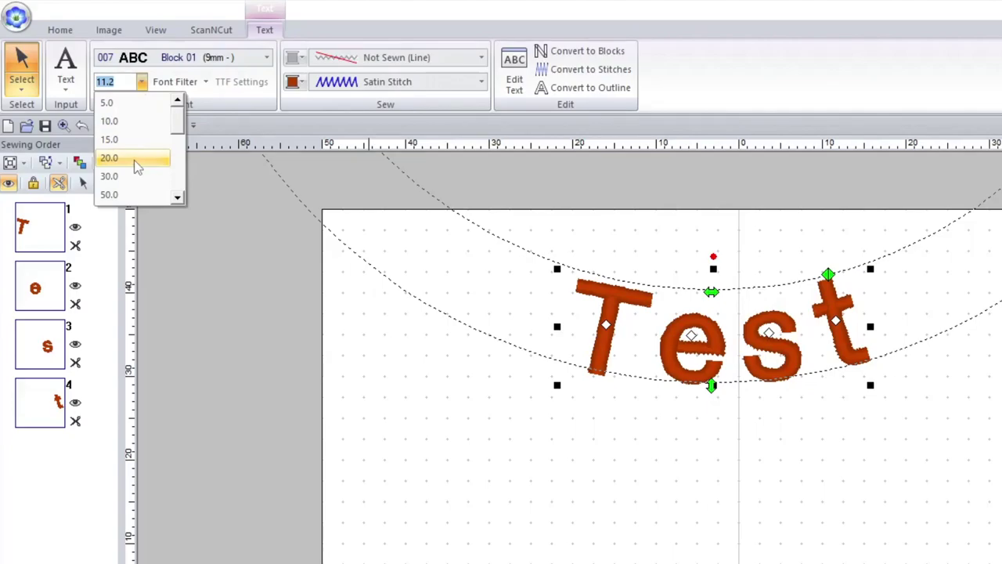
{"action": "left_click", "coordinate": [133, 158]}
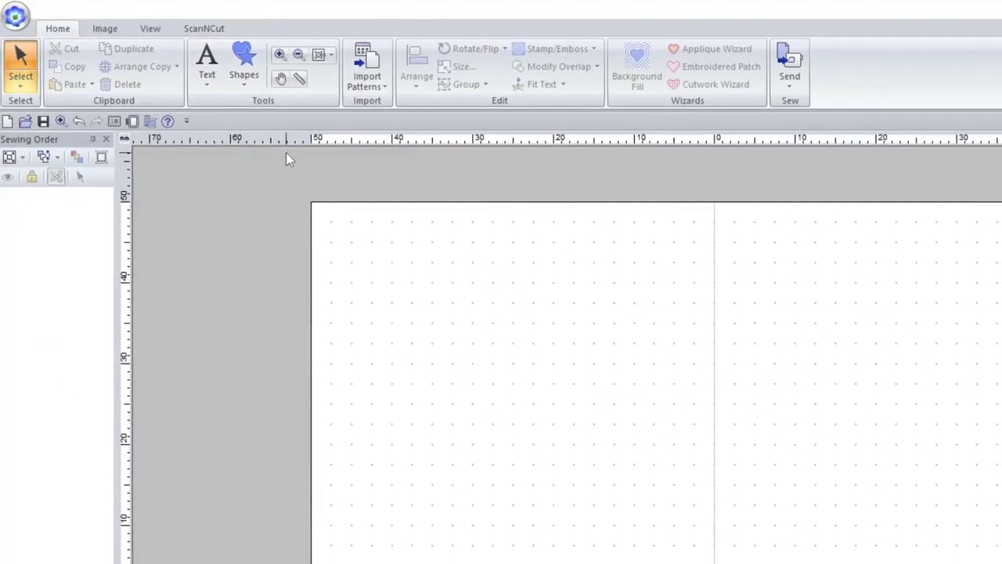
Try drawing one of the preset shapes across the middle of the empty page.
{"action": "left_click", "coordinate": [253, 84]}
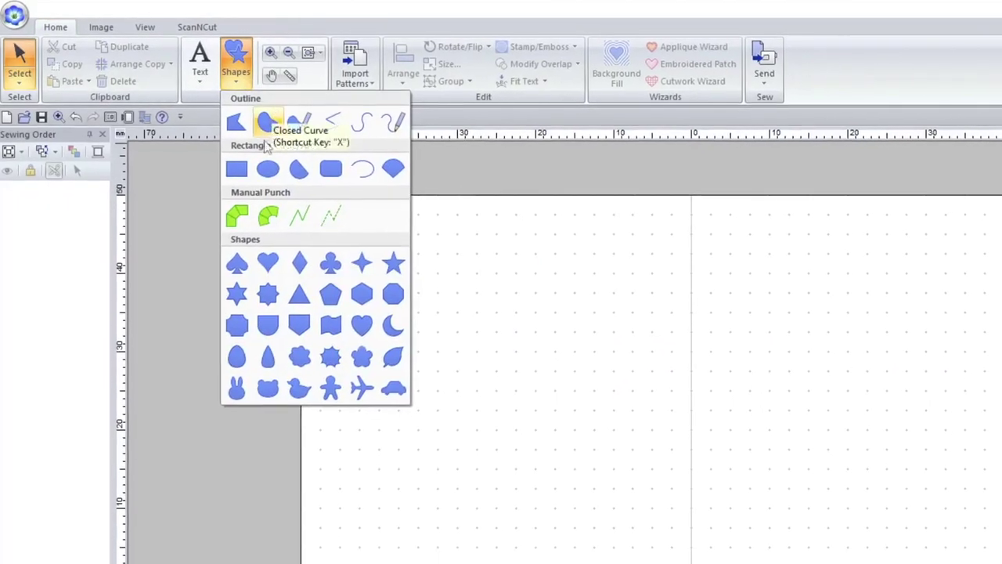
{"action": "left_click", "coordinate": [315, 369]}
{"action": "left_click_drag", "start_coordinate": [447, 235], "coordinate": [696, 496]}
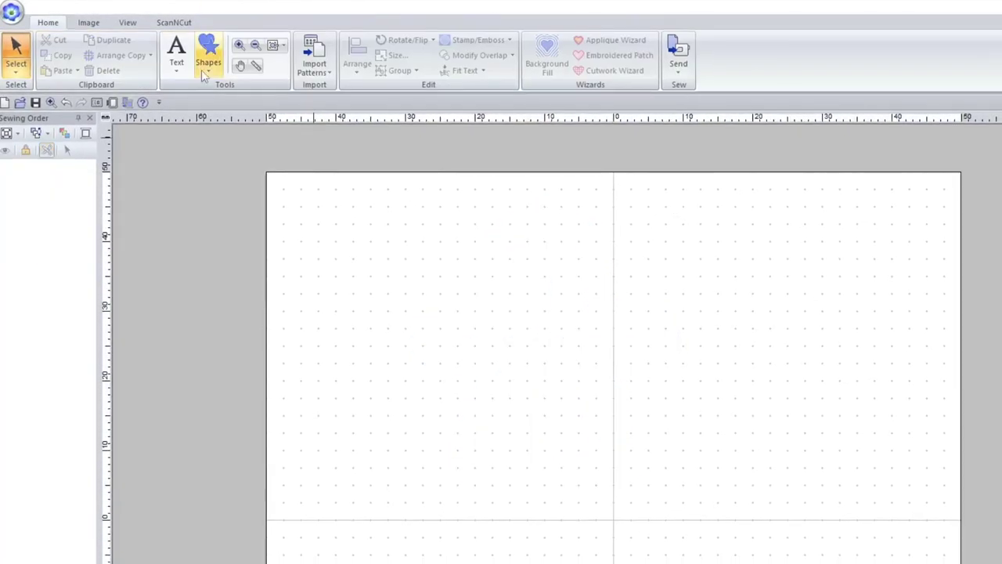
Draw a roughly round closed freehand outline about 33 mm across on the upper half of the page and undo it.
{"action": "left_click", "coordinate": [208, 53]}
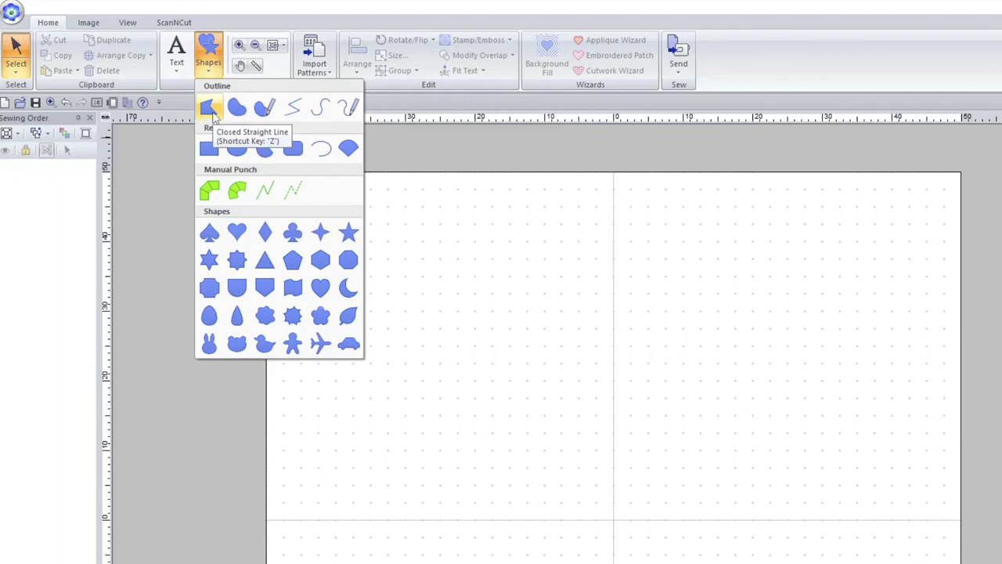
{"action": "left_click", "coordinate": [265, 107]}
{"action": "mouse_move", "coordinate": [492, 232]}
{"action": "left_mouse_down"}
{"action": "mouse_move", "coordinate": [380, 365]}
{"action": "mouse_move", "coordinate": [545, 461]}
{"action": "mouse_move", "coordinate": [609, 330]}
{"action": "mouse_move", "coordinate": [521, 235]}
{"action": "left_mouse_up"}
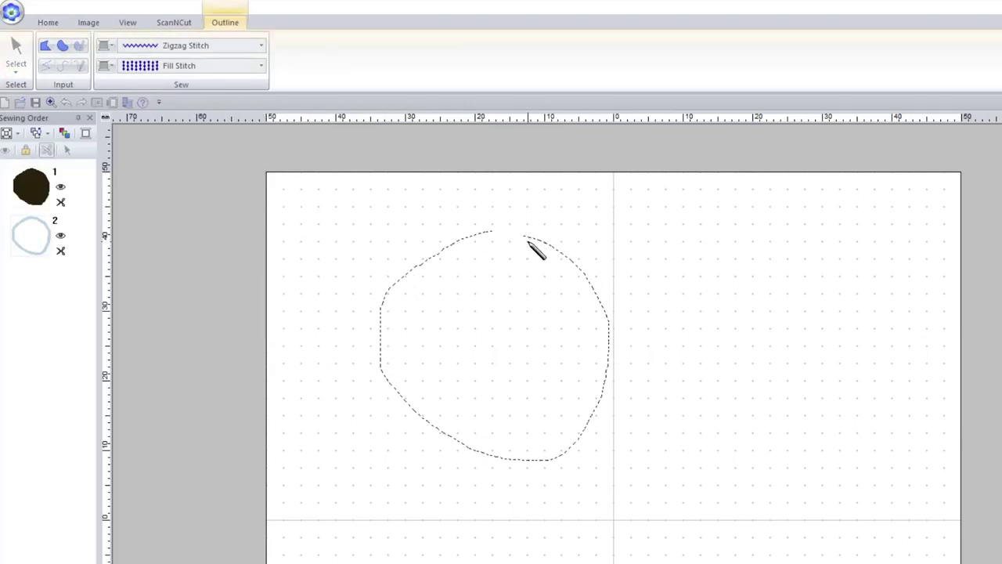
{"action": "key", "text": "ctrl+z"}
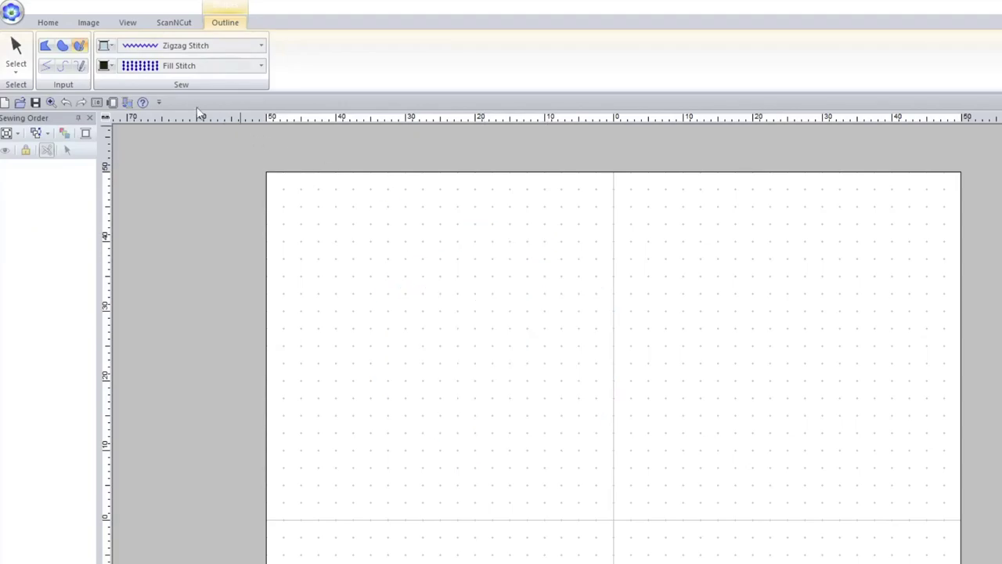
Draw a filled eight-corner Closed Straight Line shape across the upper half of the page and remove it.
{"action": "left_click", "coordinate": [48, 22]}
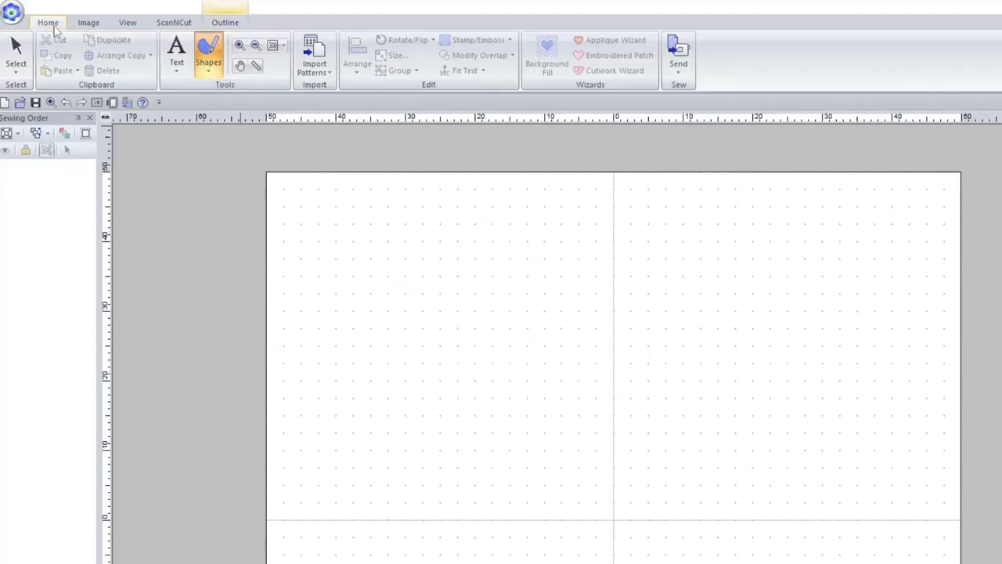
{"action": "left_click", "coordinate": [208, 54]}
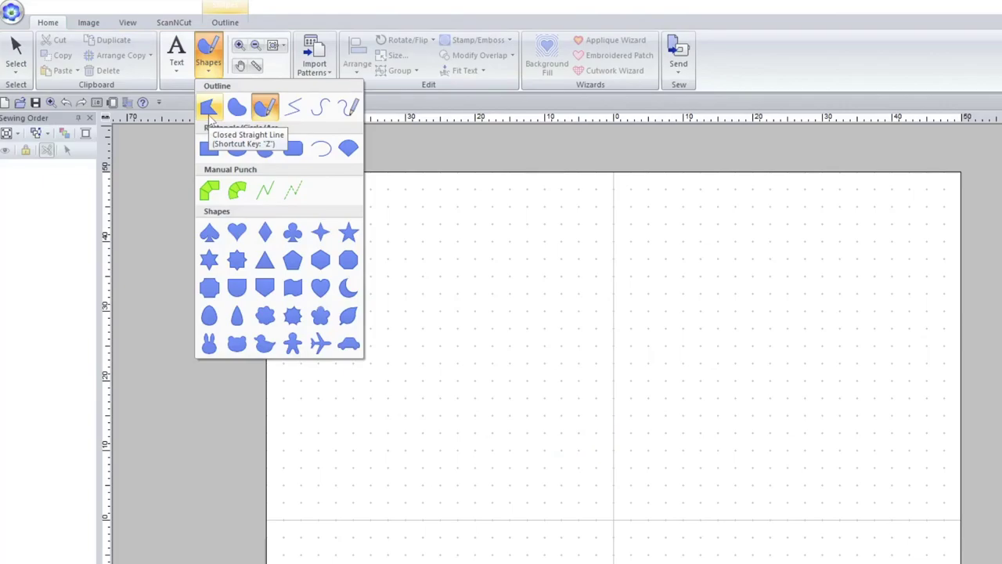
{"action": "left_click", "coordinate": [210, 110]}
{"action": "left_click", "coordinate": [447, 235]}
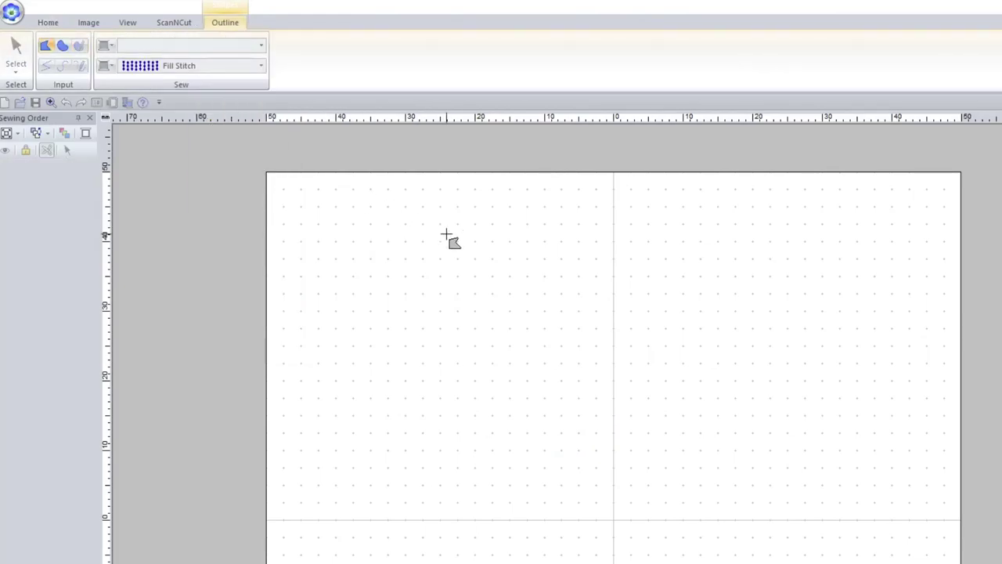
{"action": "left_click", "coordinate": [397, 369]}
{"action": "left_click", "coordinate": [600, 535]}
{"action": "left_click", "coordinate": [758, 424]}
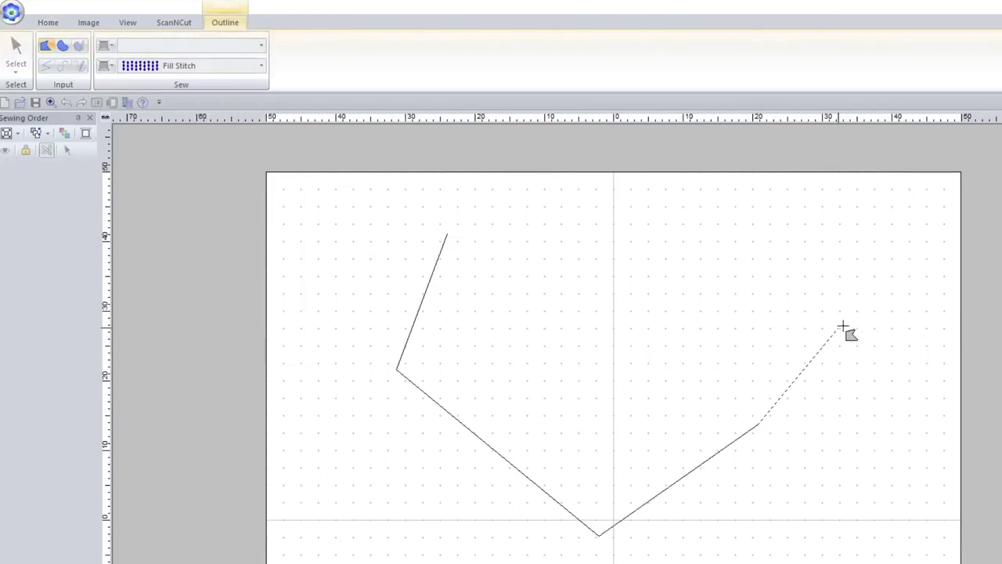
{"action": "left_click", "coordinate": [852, 318]}
{"action": "left_click", "coordinate": [721, 263]}
{"action": "left_click", "coordinate": [524, 206]}
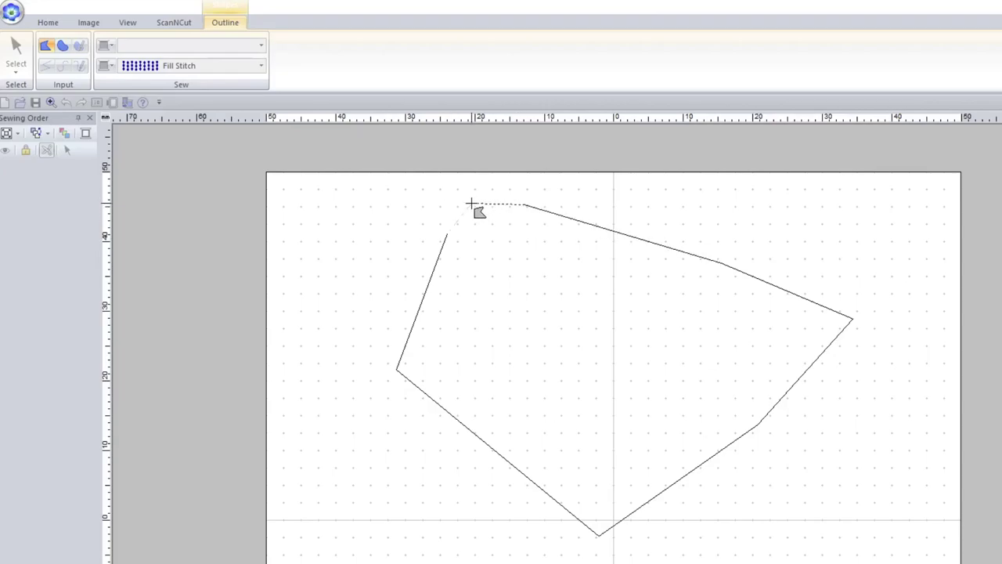
{"action": "double_click", "coordinate": [471, 204]}
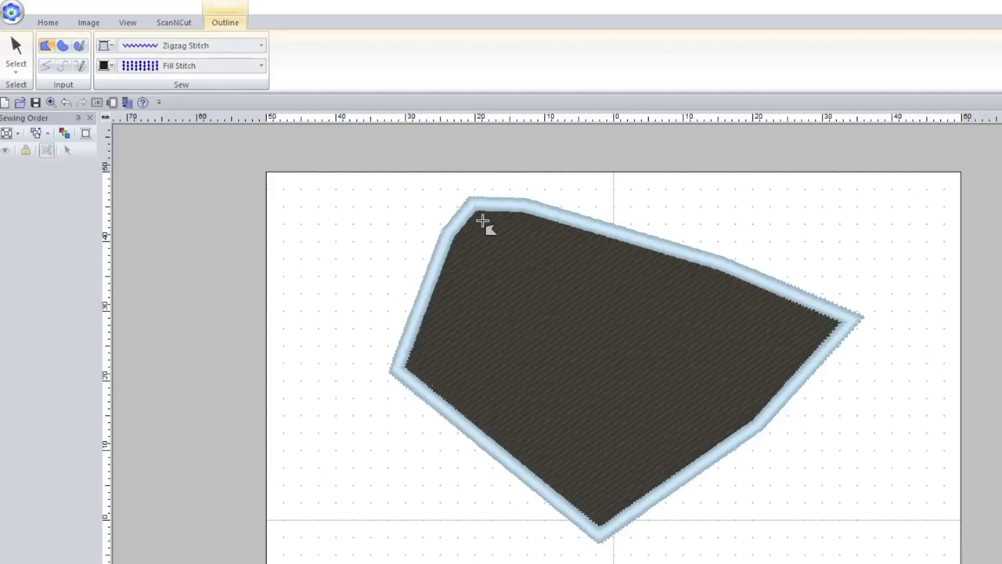
{"action": "left_click", "coordinate": [16, 51]}
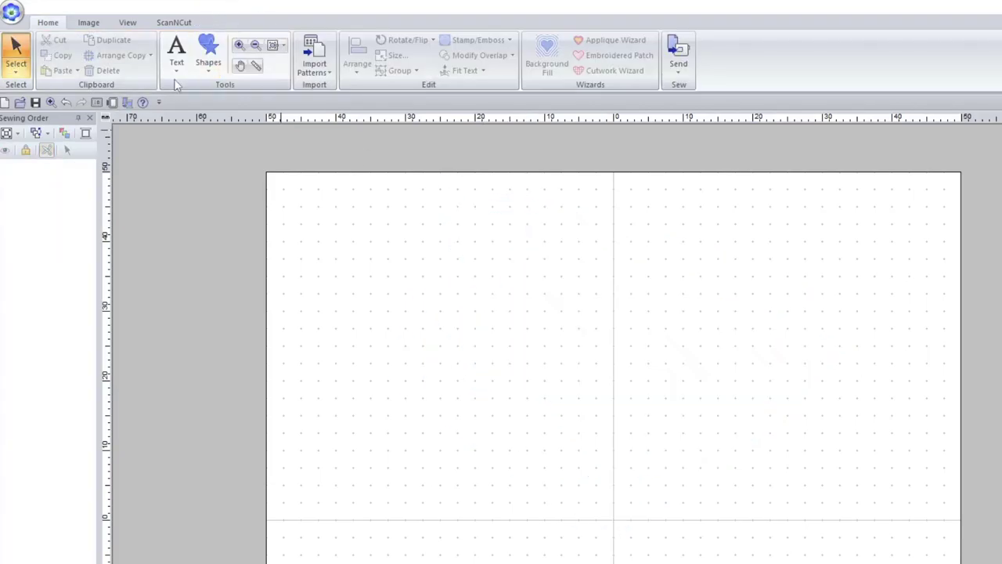
Start a straight Manual Punch block with a four-sided first segment about 14 mm wide and 10 mm high in the page's upper-left quarter.
{"action": "left_click", "coordinate": [208, 54]}
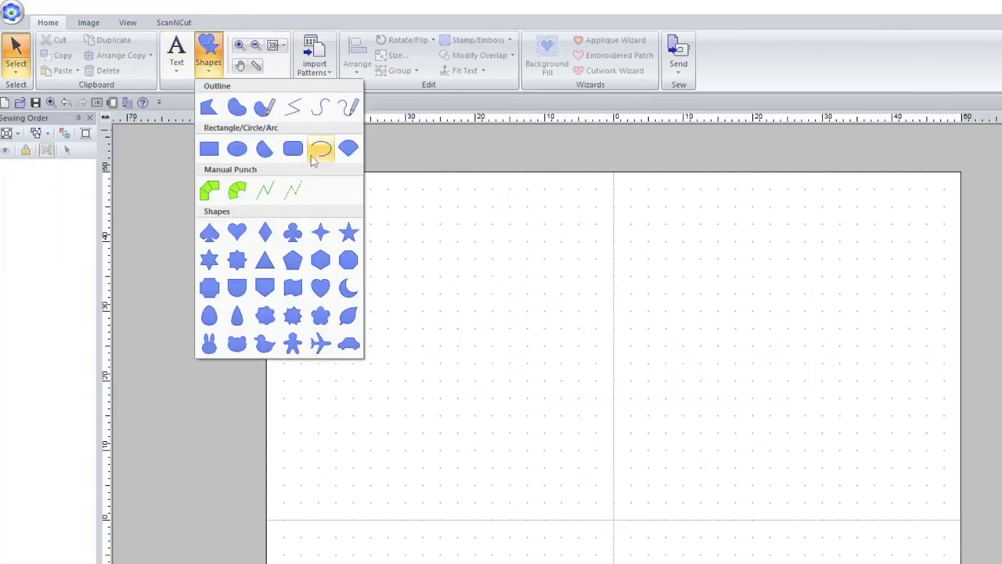
{"action": "left_click", "coordinate": [214, 193]}
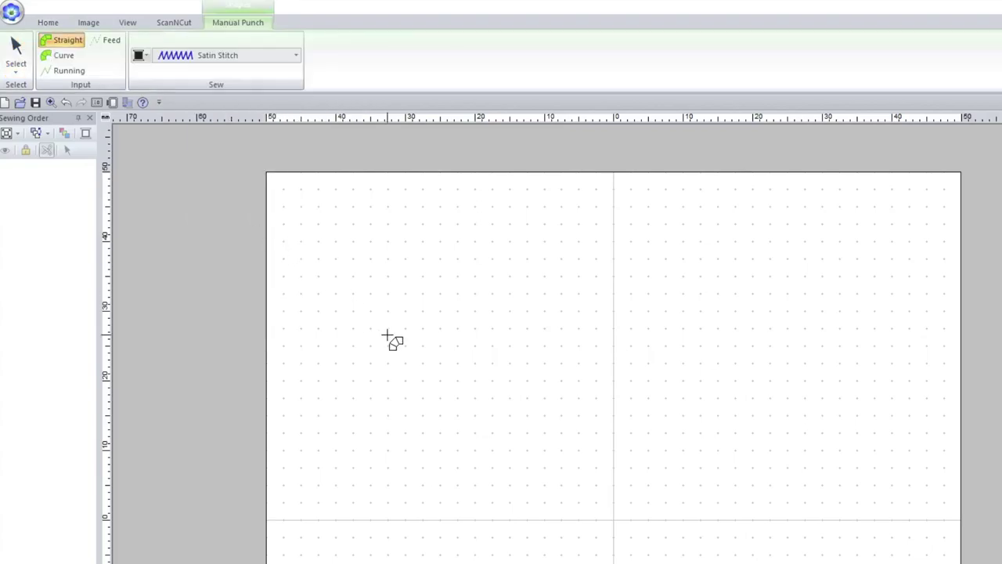
{"action": "left_click", "coordinate": [372, 417]}
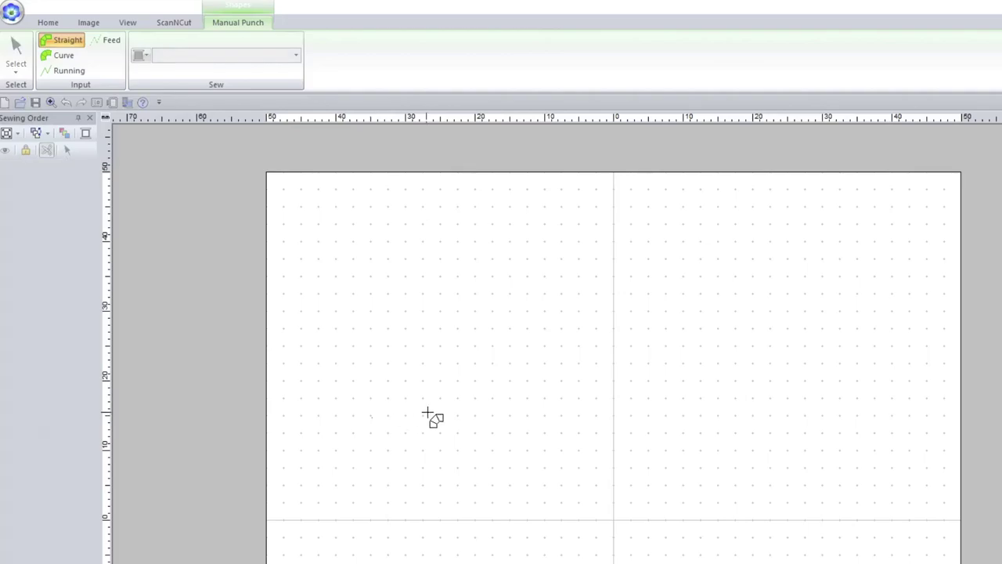
{"action": "left_click", "coordinate": [465, 417]}
{"action": "left_click", "coordinate": [374, 348]}
{"action": "left_click", "coordinate": [472, 345]}
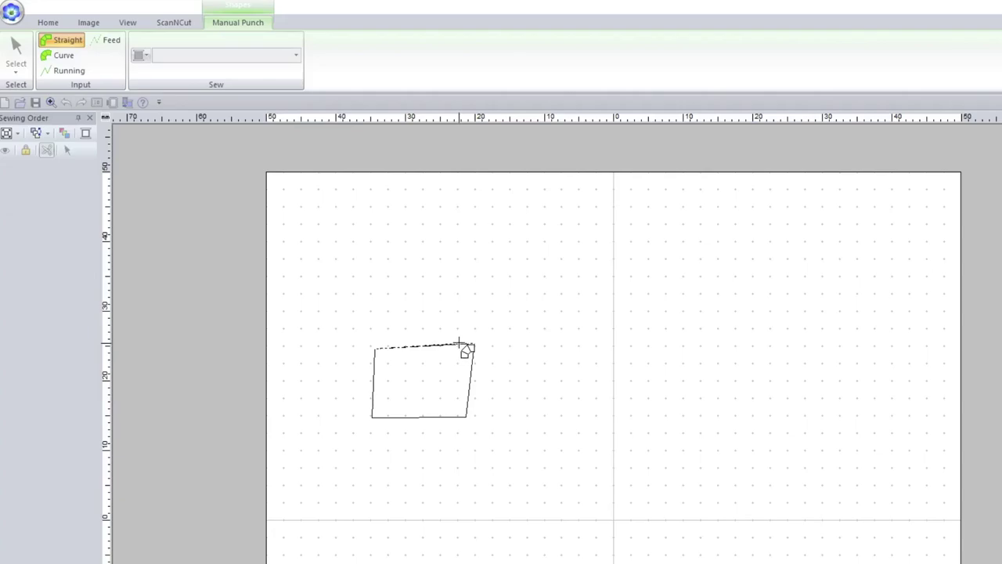
Extend the straight Manual Punch block segment by segment into an arch about 77 mm wide and 36 mm high, and finish it.
{"action": "left_click", "coordinate": [414, 263]}
{"action": "left_click", "coordinate": [513, 277]}
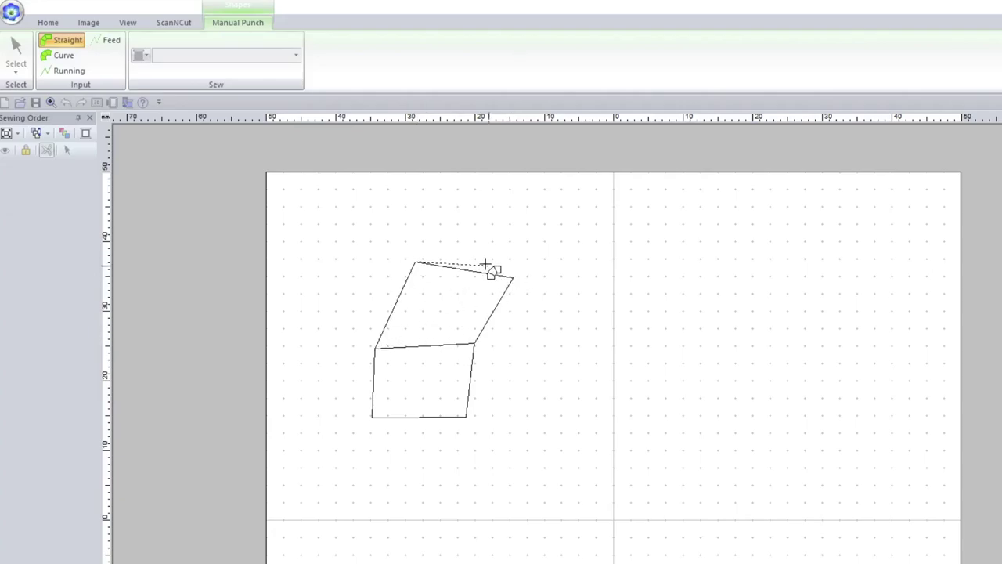
{"action": "left_click", "coordinate": [455, 195]}
{"action": "left_click", "coordinate": [567, 226]}
{"action": "left_click", "coordinate": [560, 185]}
{"action": "left_click", "coordinate": [657, 226]}
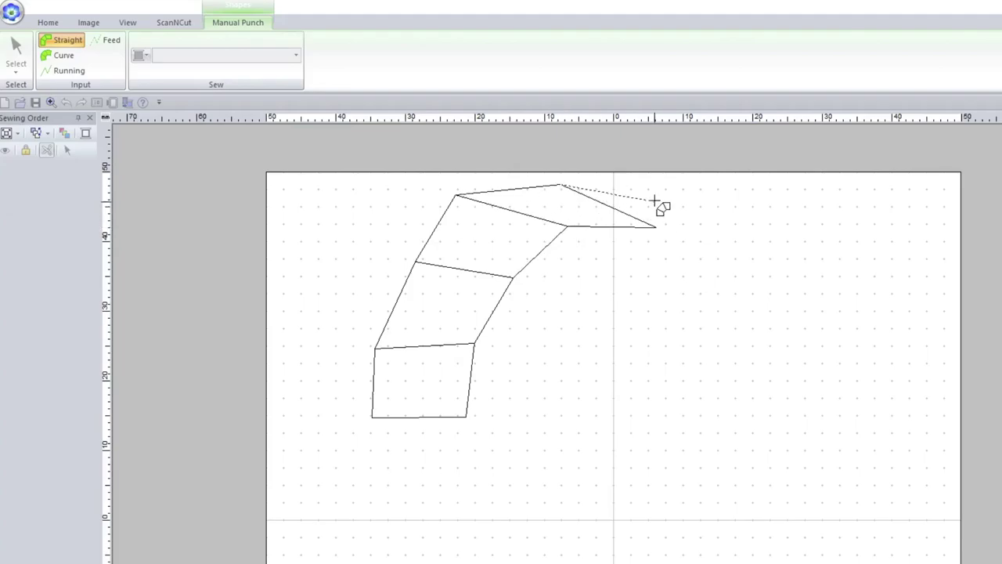
{"action": "left_click", "coordinate": [686, 189]}
{"action": "left_click", "coordinate": [737, 252]}
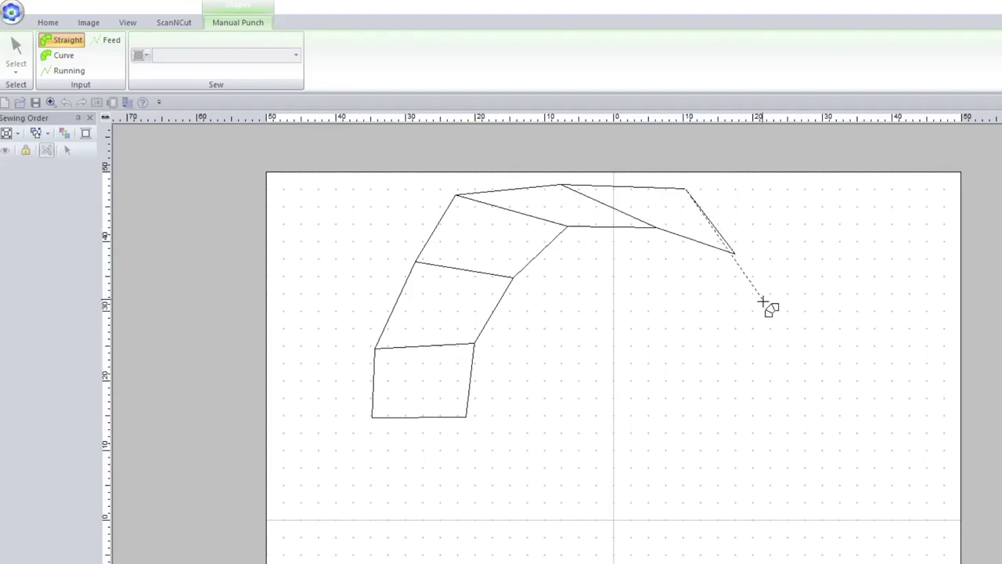
{"action": "left_click", "coordinate": [811, 195]}
{"action": "left_click", "coordinate": [818, 294]}
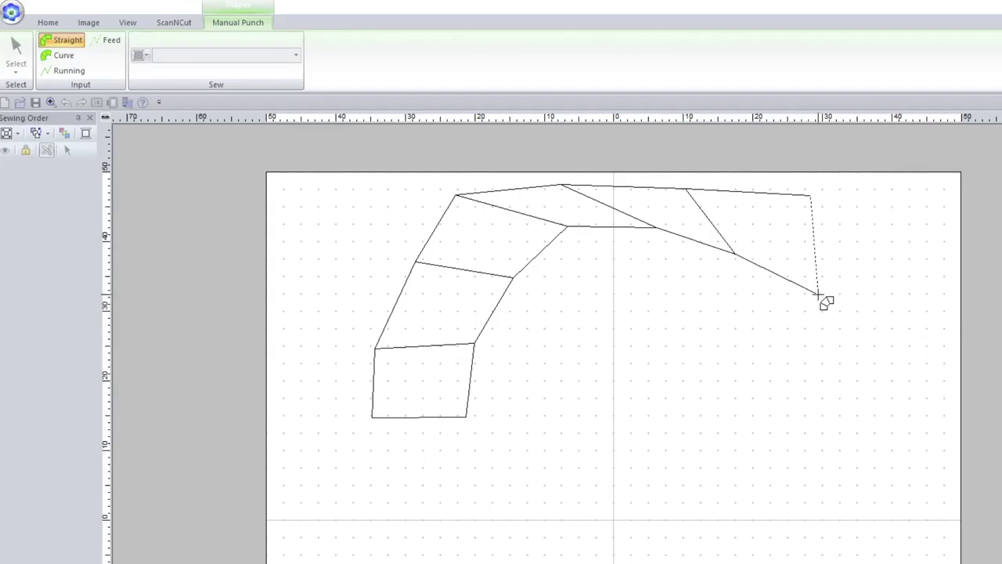
{"action": "left_click", "coordinate": [893, 300]}
{"action": "left_click", "coordinate": [825, 381]}
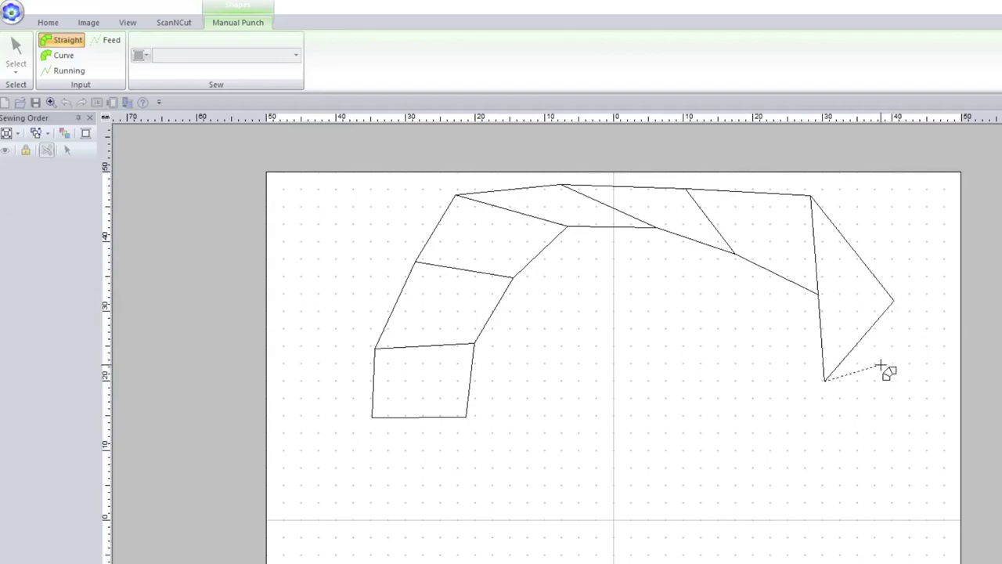
{"action": "left_click", "coordinate": [907, 398]}
{"action": "left_click", "coordinate": [821, 437]}
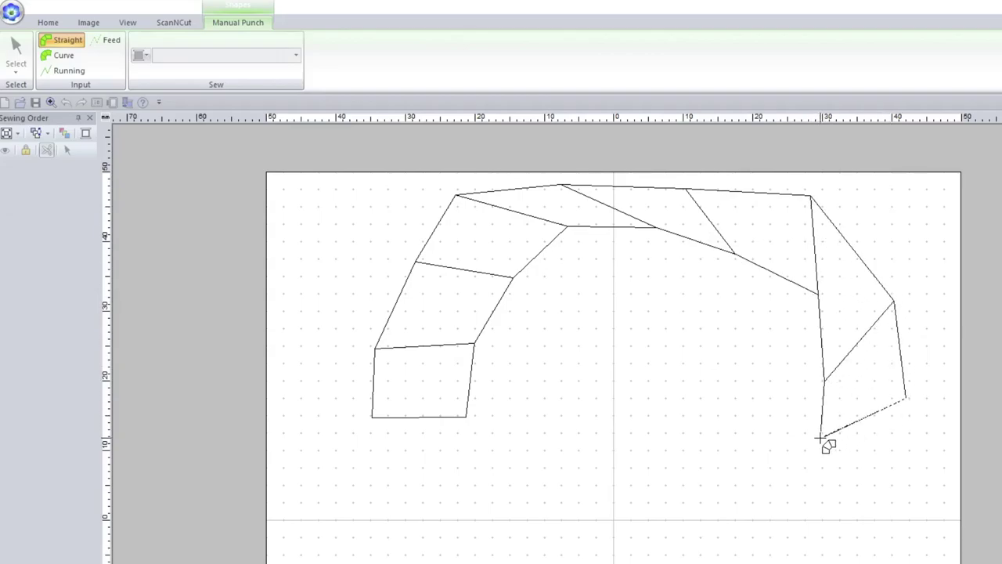
{"action": "right_click", "coordinate": [918, 445]}
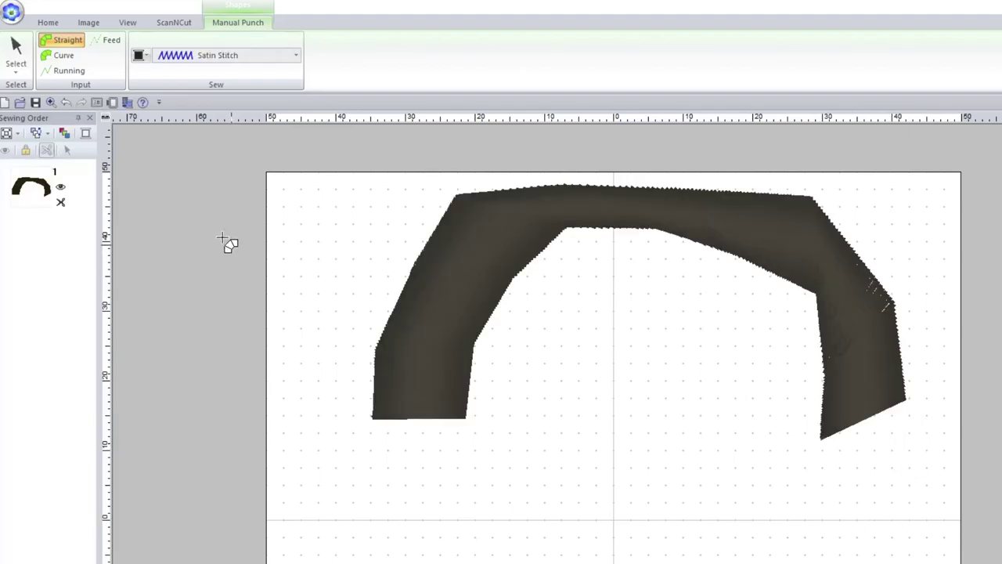
Select the finished Manual Punch arch and delete it from the page.
{"action": "left_click", "coordinate": [16, 69]}
{"action": "left_click", "coordinate": [17, 104]}
{"action": "left_click", "coordinate": [516, 244]}
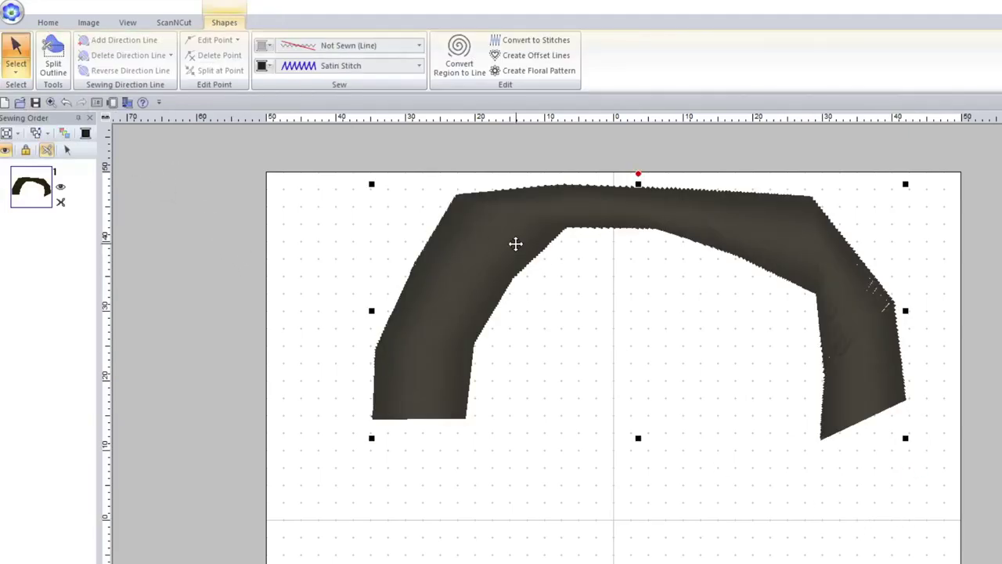
{"action": "key", "text": "Delete"}
Draw a five-segment Open Straight Line in Zigzag Stitch, about 51 mm wide and 39 mm high, across the page's upper half.
{"action": "left_click", "coordinate": [208, 62]}
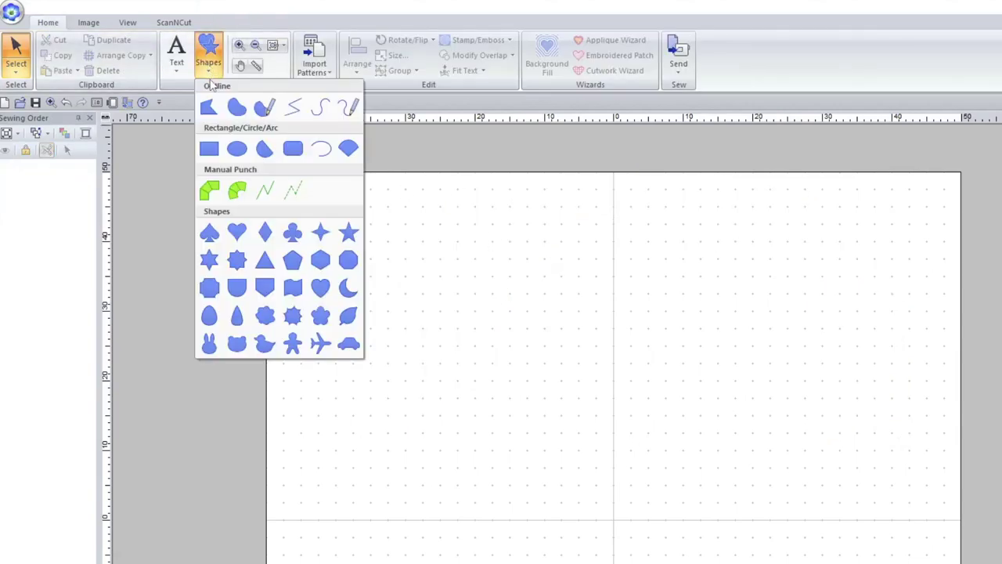
{"action": "left_click", "coordinate": [294, 112]}
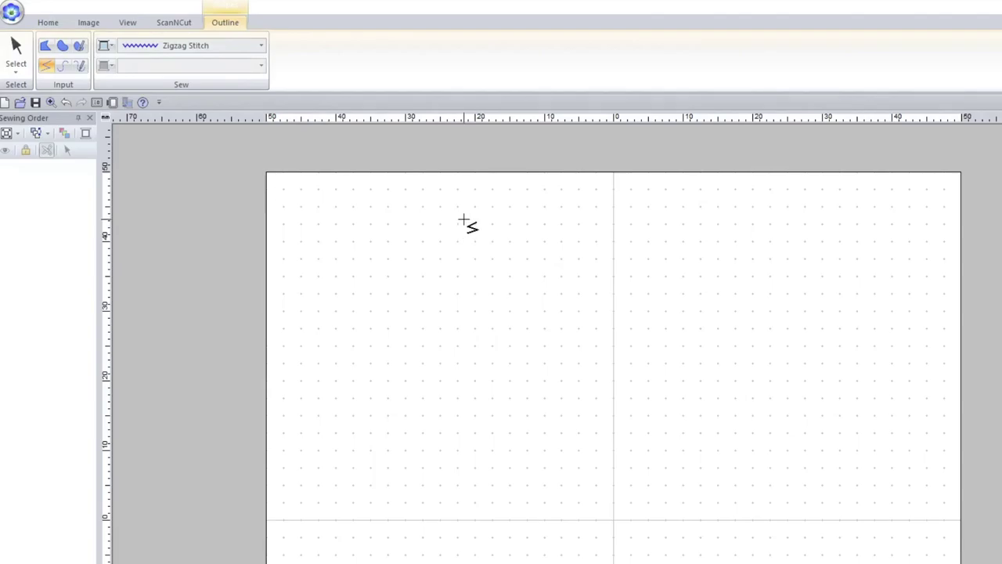
{"action": "left_click", "coordinate": [463, 221]}
{"action": "left_click", "coordinate": [414, 307]}
{"action": "left_click", "coordinate": [543, 401]}
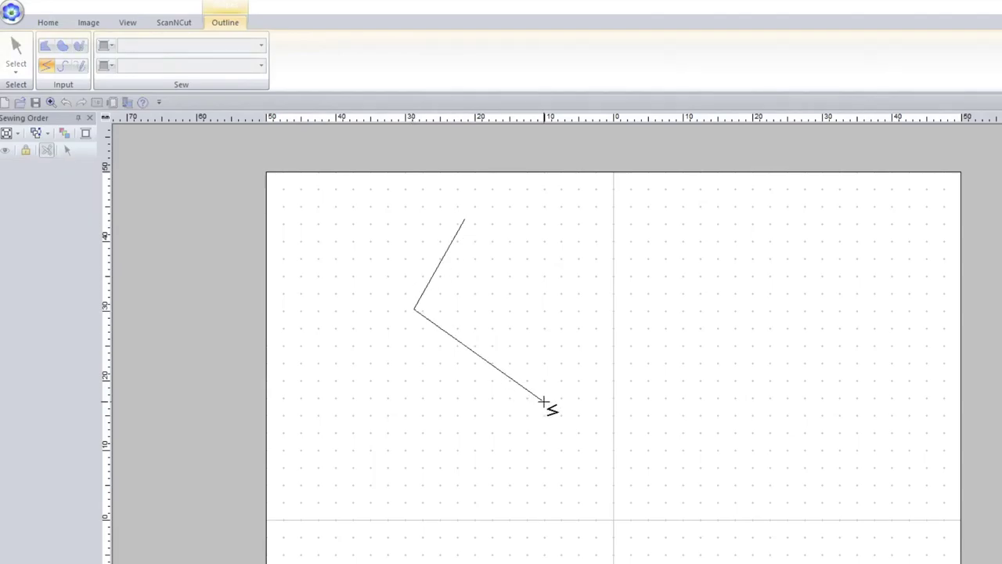
{"action": "left_click", "coordinate": [667, 312]}
{"action": "left_click", "coordinate": [767, 404]}
{"action": "left_click", "coordinate": [729, 495]}
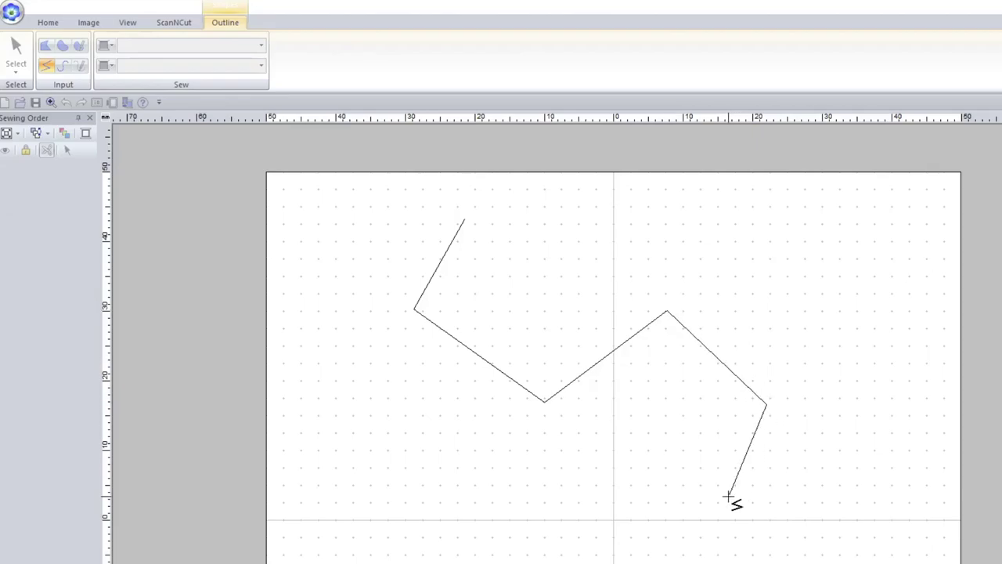
{"action": "left_click", "coordinate": [729, 495]}
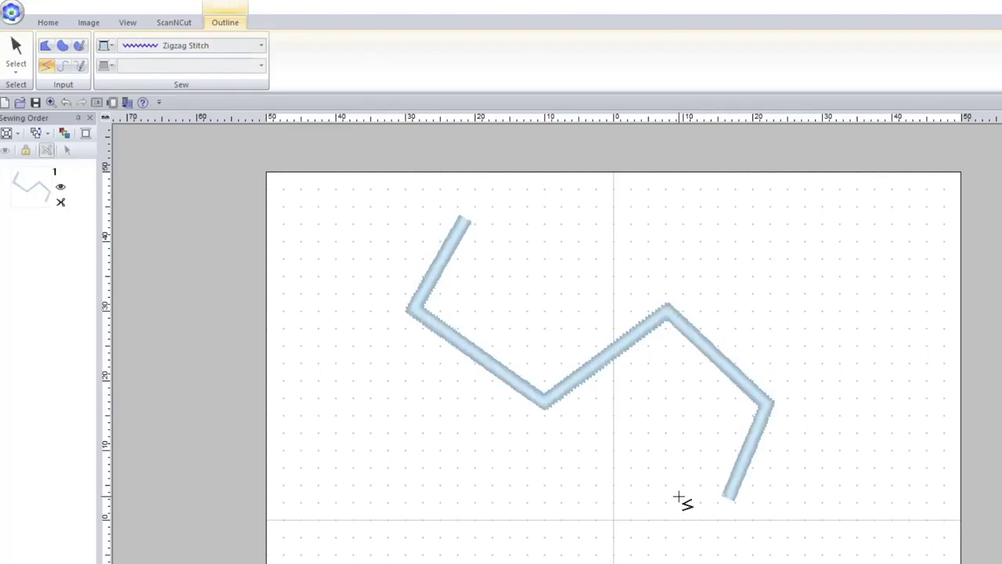
Select the zigzag-stitched open line and delete it from the page.
{"action": "left_click", "coordinate": [451, 238]}
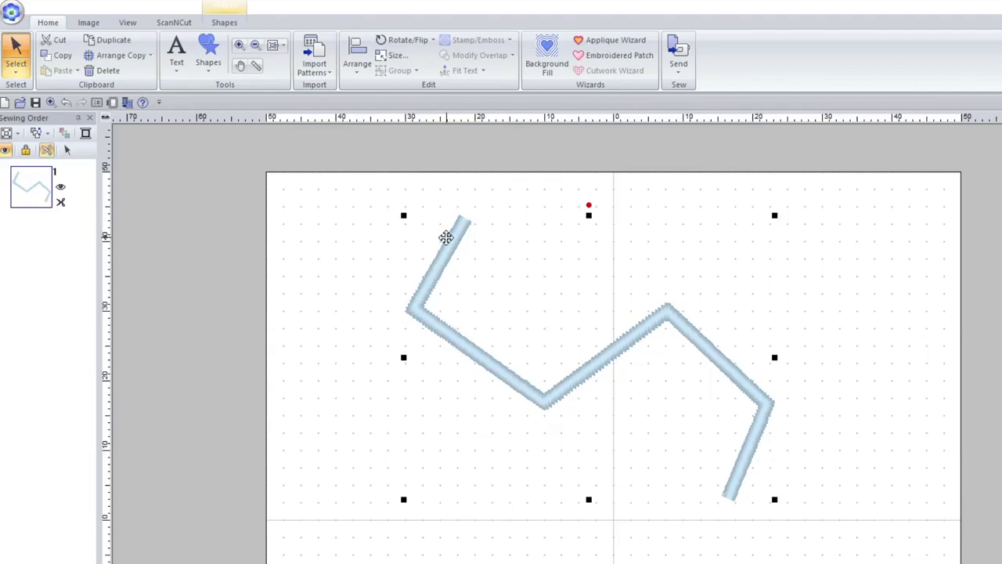
{"action": "left_click", "coordinate": [208, 55]}
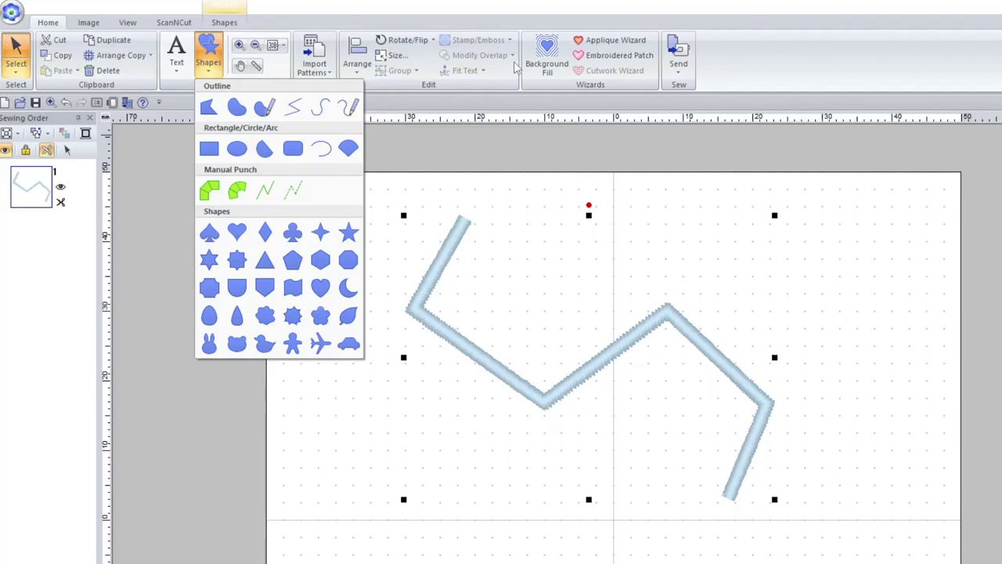
{"action": "left_click", "coordinate": [595, 361]}
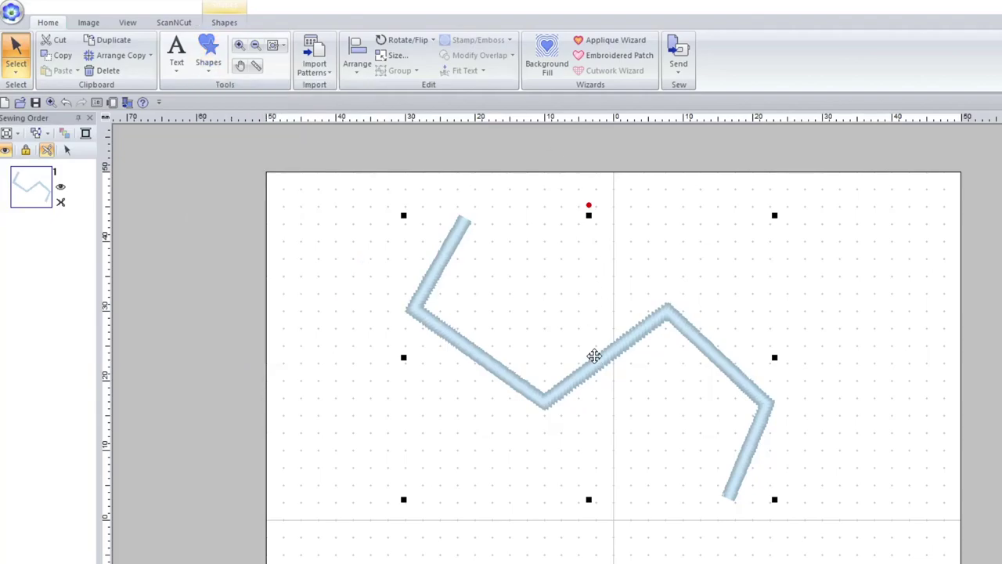
{"action": "key", "text": "Delete"}
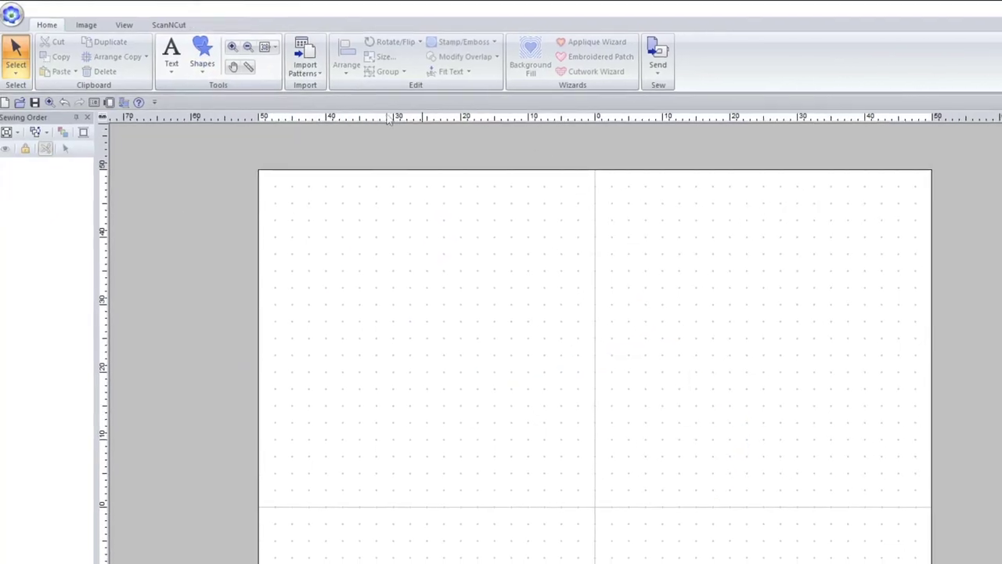
Examine the Design Library's Animals designs and the other design categories available for import.
{"action": "left_click", "coordinate": [288, 66]}
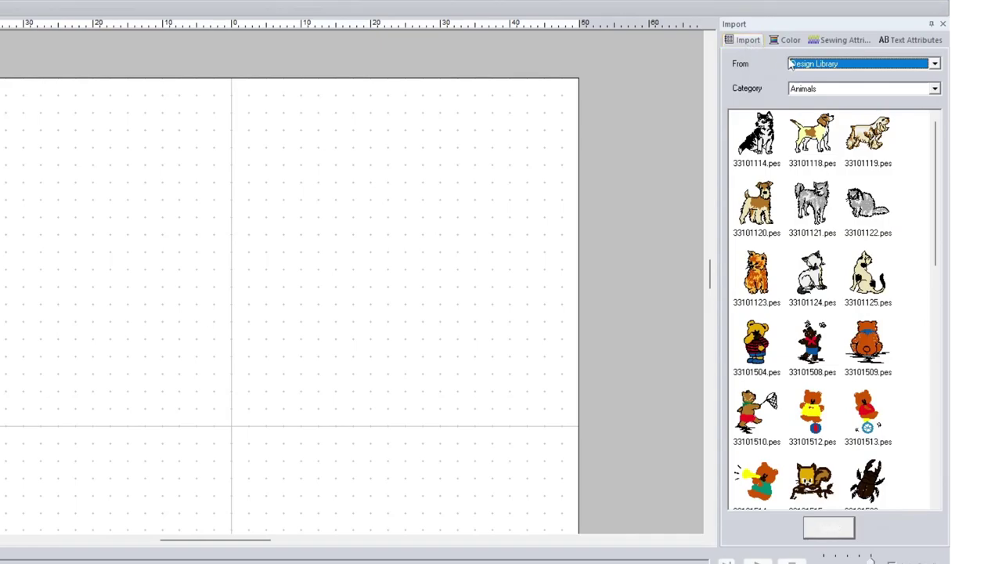
{"action": "scroll", "coordinate": [797, 148], "scroll_direction": "down", "scroll_amount": 5}
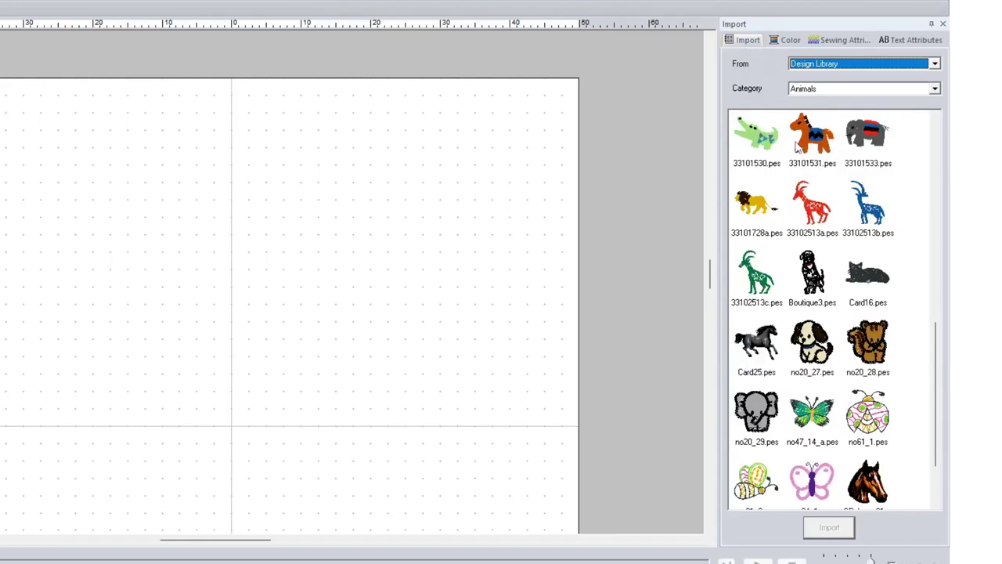
{"action": "scroll", "coordinate": [797, 147], "scroll_direction": "down", "scroll_amount": 3}
{"action": "scroll", "coordinate": [797, 147], "scroll_direction": "up", "scroll_amount": 10}
{"action": "left_click", "coordinate": [820, 89]}
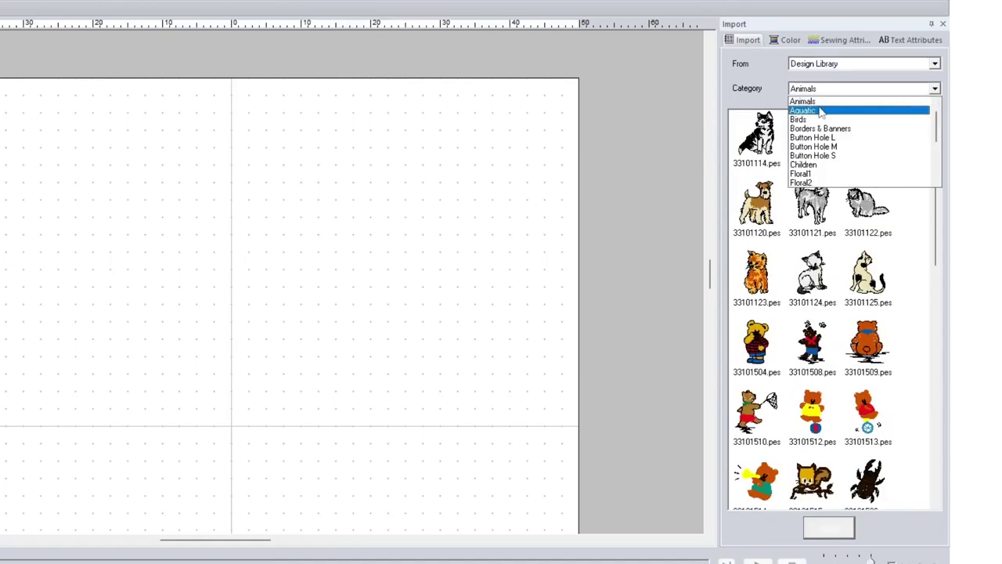
{"action": "scroll", "coordinate": [823, 125], "scroll_direction": "down", "scroll_amount": 3}
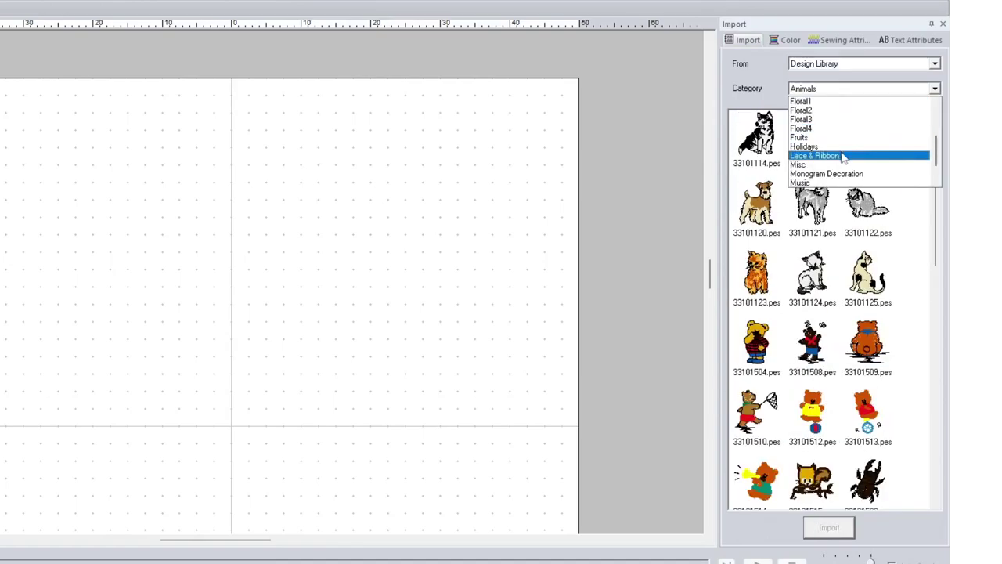
{"action": "scroll", "coordinate": [844, 158], "scroll_direction": "down", "scroll_amount": 1}
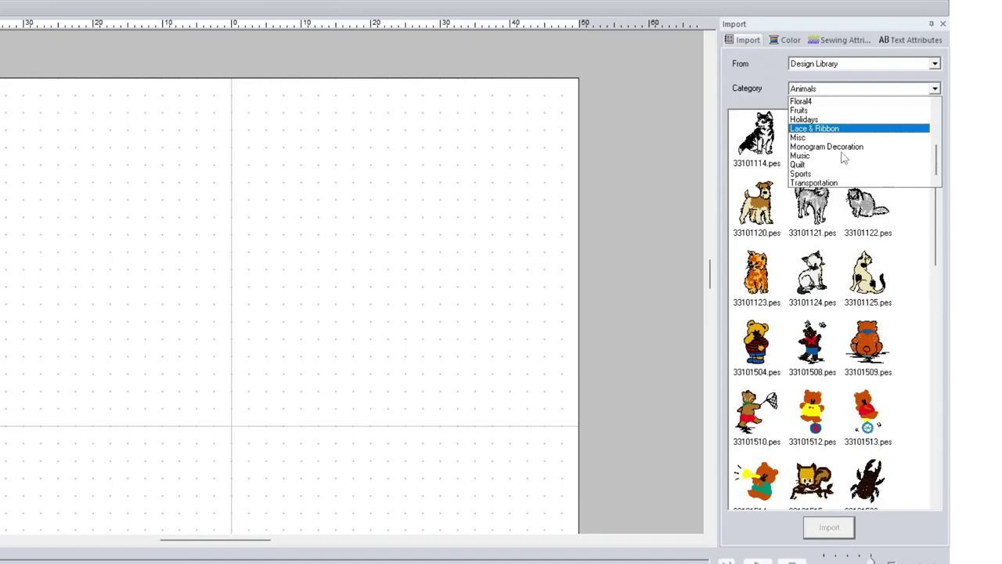
{"action": "left_click", "coordinate": [775, 98]}
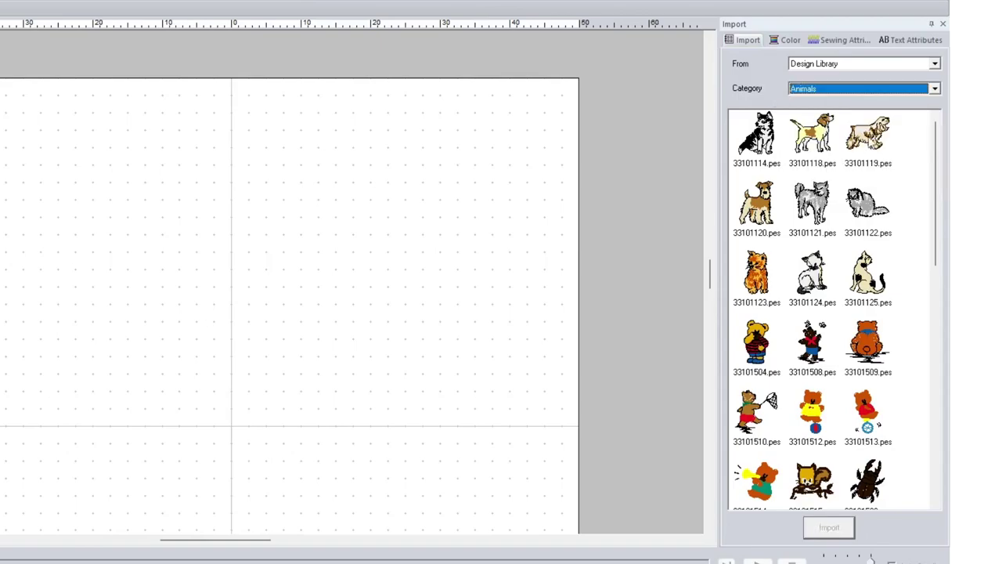
{"action": "scroll", "coordinate": [834, 310], "scroll_direction": "down", "scroll_amount": 10}
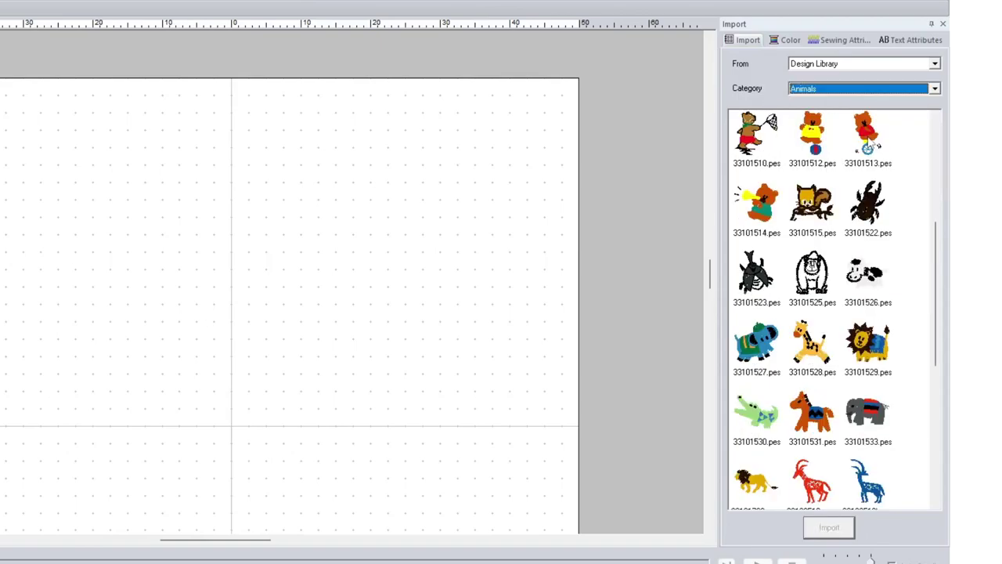
Place the red flower design no08_1_a.pes from the Design Library's Floral2 category onto the page's upper half.
{"action": "left_click", "coordinate": [860, 89]}
{"action": "left_click", "coordinate": [839, 182]}
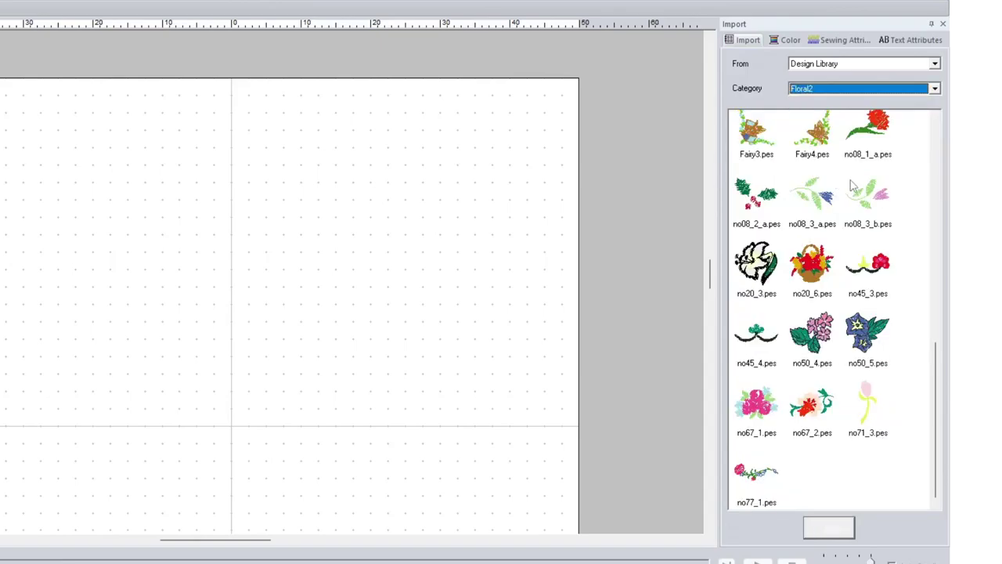
{"action": "left_click_drag", "start_coordinate": [868, 134], "coordinate": [232, 281]}
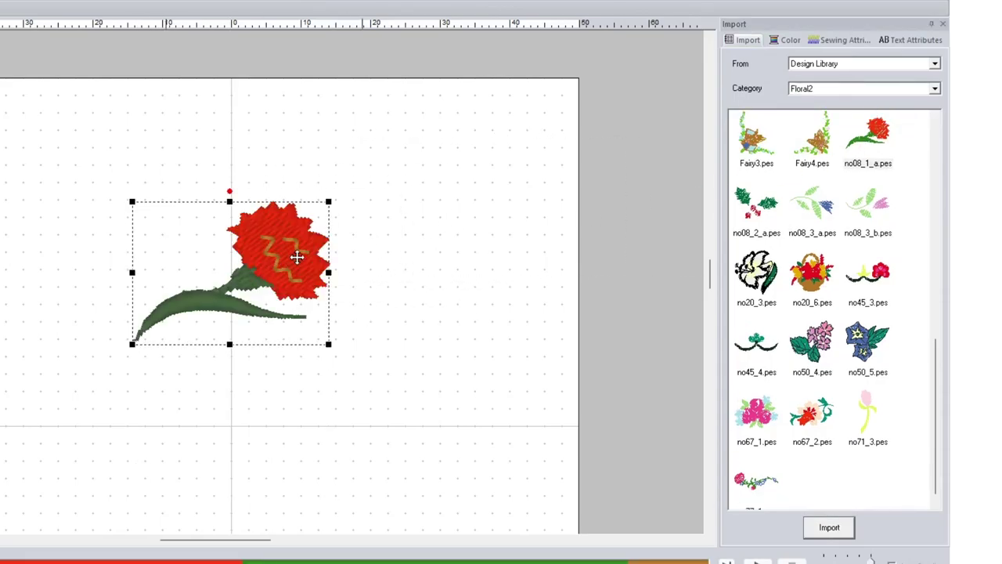
Reposition the red flower, shrink it to about 20.3 by 14.7 mm and tilt it counterclockwise.
{"action": "left_click_drag", "start_coordinate": [338, 255], "coordinate": [277, 272]}
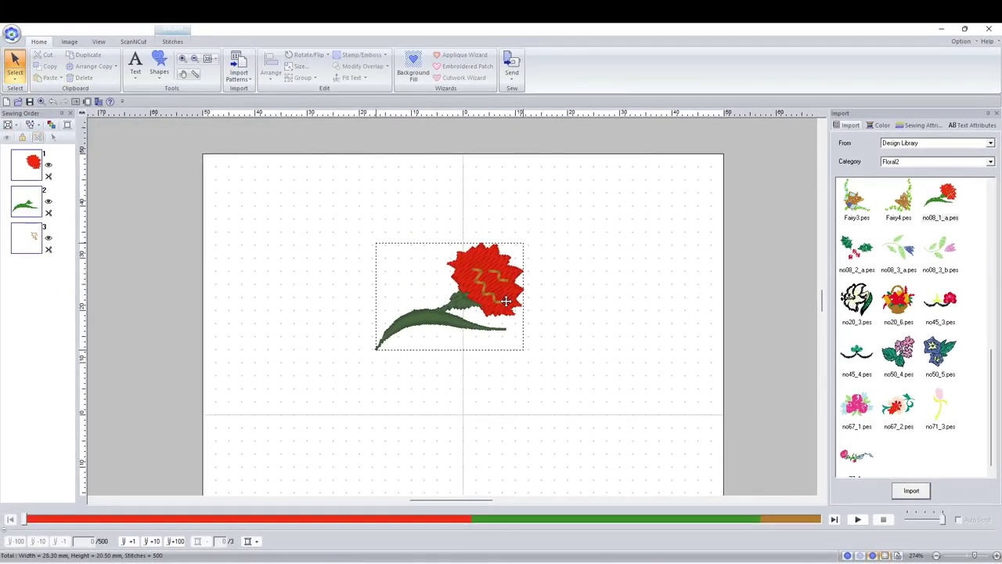
{"action": "left_click_drag", "start_coordinate": [523, 349], "coordinate": [481, 319]}
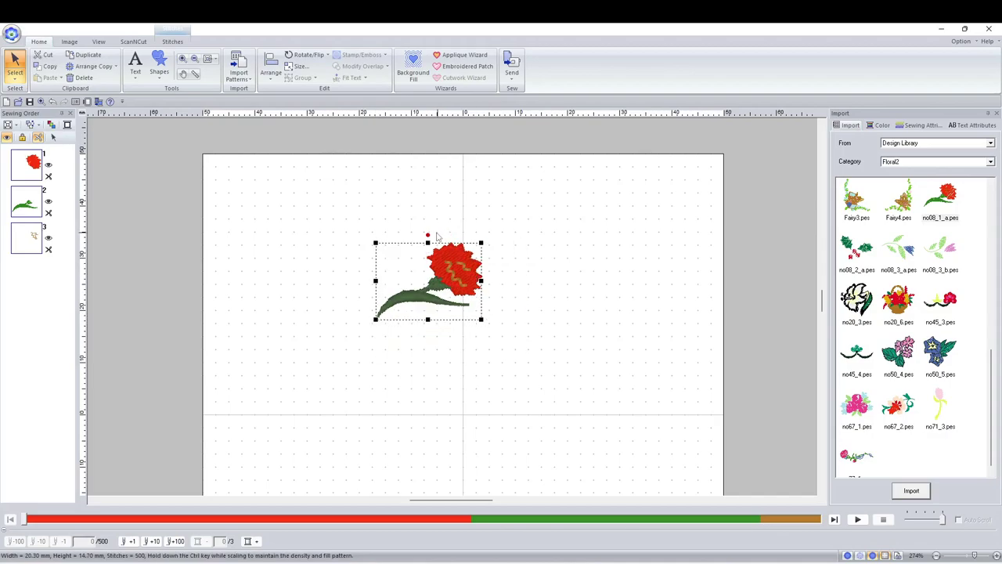
{"action": "left_click_drag", "start_coordinate": [429, 235], "coordinate": [547, 271]}
Add a short first name as text in the Block 01 font beside the flower and turn off its Transform effect.
{"action": "left_click", "coordinate": [136, 68]}
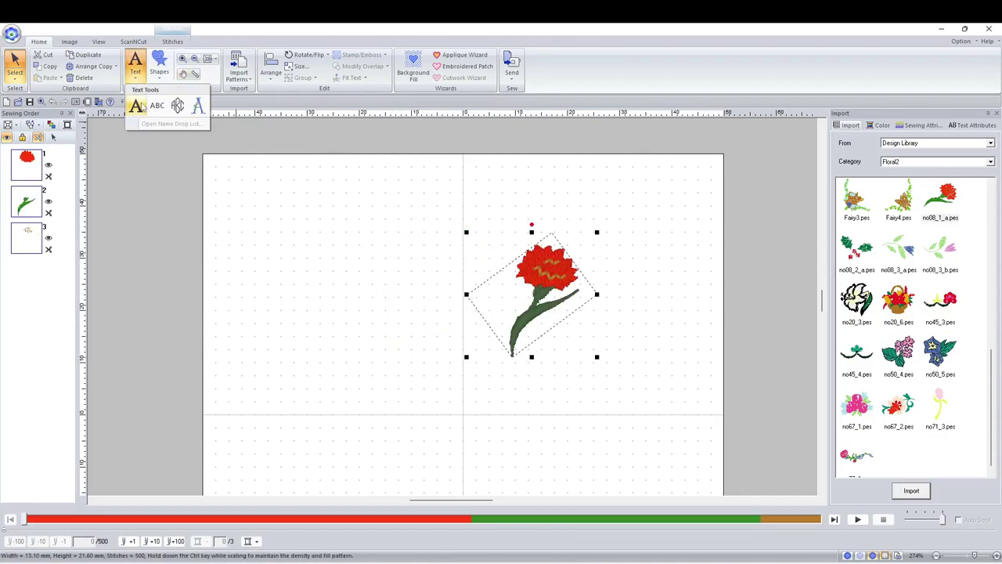
{"action": "left_click", "coordinate": [134, 107]}
{"action": "left_click", "coordinate": [345, 292]}
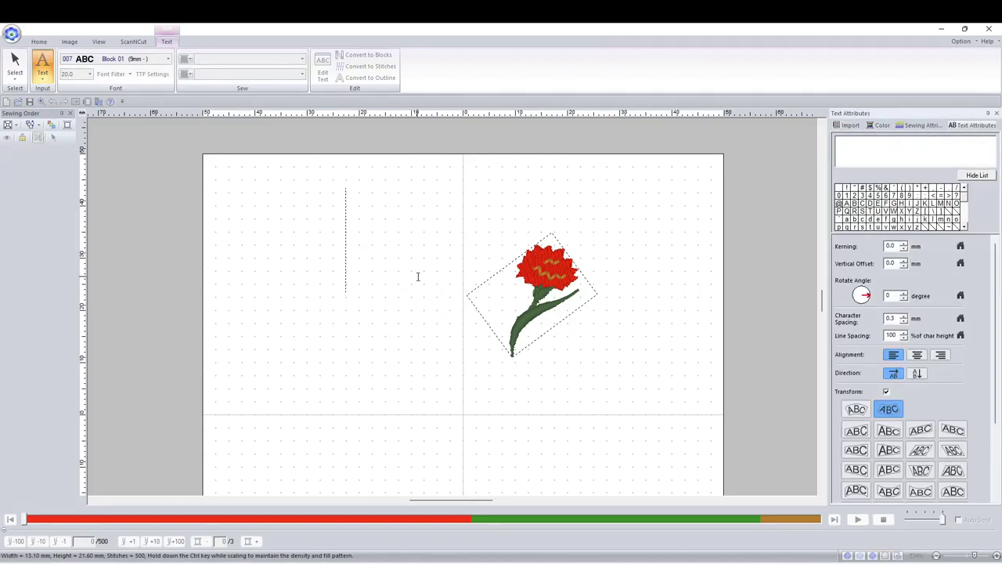
{"action": "type", "text": "Sue"}
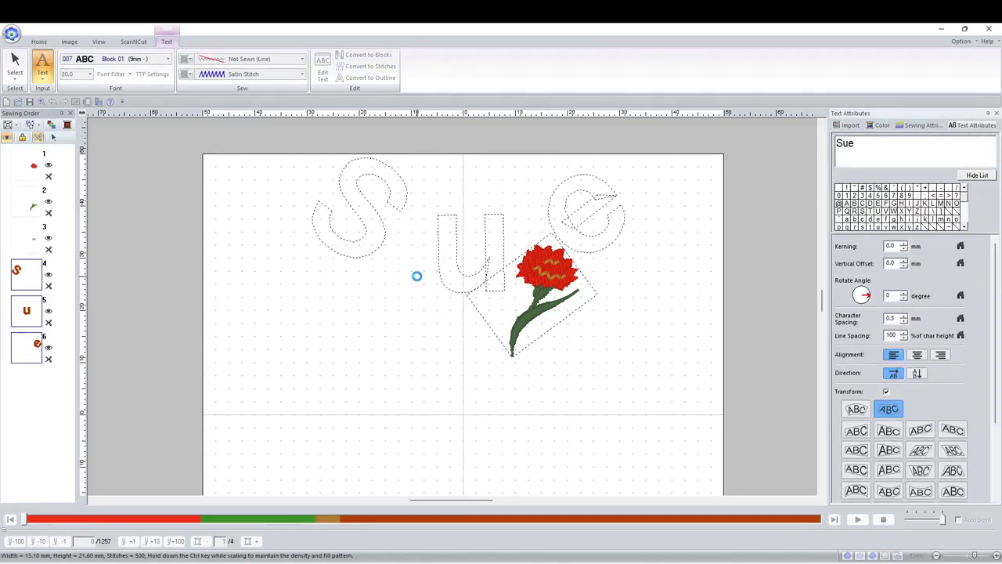
{"action": "key", "text": "Return"}
{"action": "left_click", "coordinate": [886, 391]}
Reduce the size of the name lettering and position it directly against the flower's left side.
{"action": "left_click_drag", "start_coordinate": [443, 233], "coordinate": [349, 272]}
{"action": "left_click", "coordinate": [89, 74]}
{"action": "left_click", "coordinate": [74, 90]}
{"action": "left_click_drag", "start_coordinate": [313, 306], "coordinate": [452, 286]}
{"action": "left_click", "coordinate": [684, 314]}
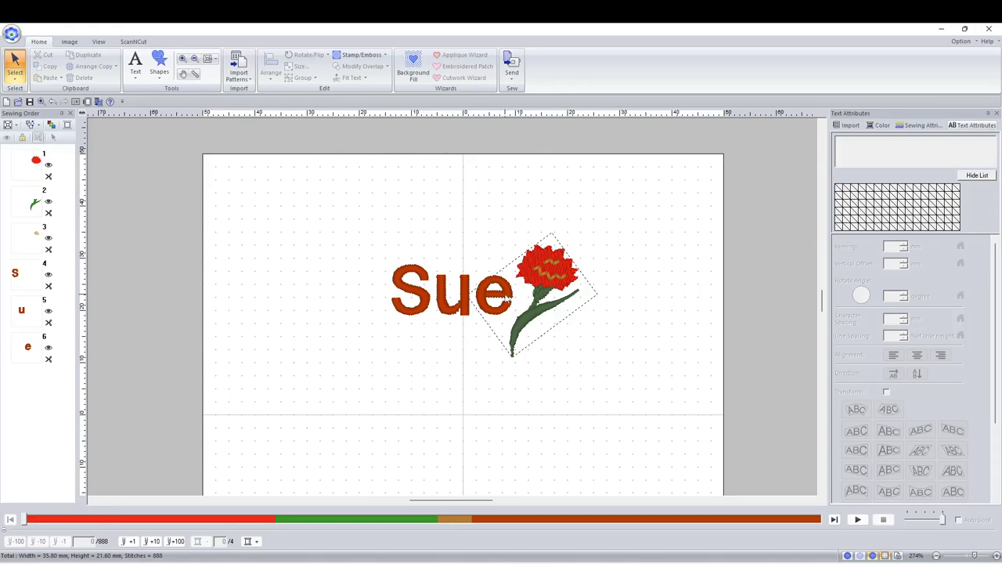
Delete the flower design and the name lettering from the page.
{"action": "left_click", "coordinate": [533, 281]}
{"action": "key", "text": "Delete"}
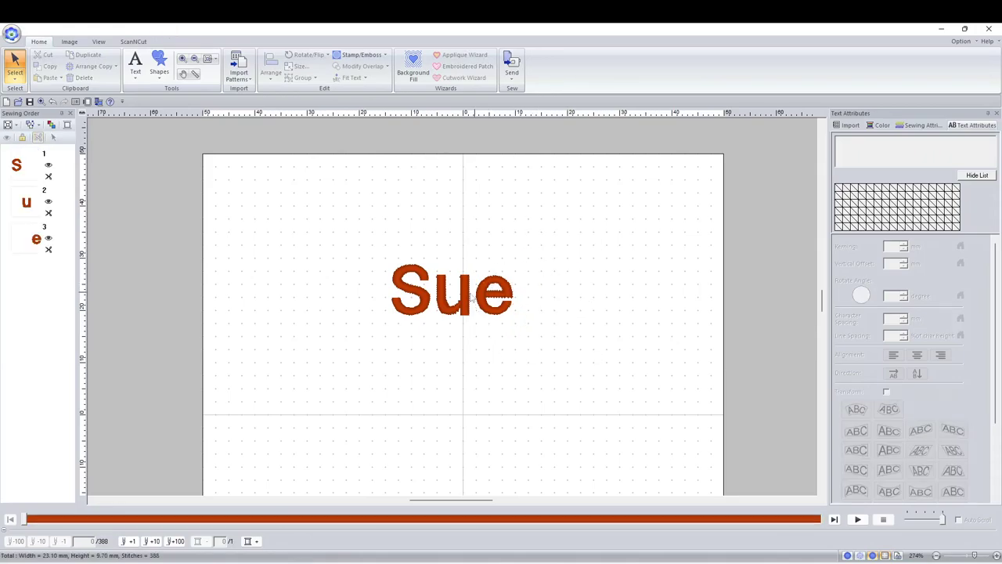
{"action": "left_click", "coordinate": [470, 297]}
{"action": "key", "text": "Delete"}
Browse the designs offered by the Text and Outline Shapes import sources.
{"action": "left_click", "coordinate": [851, 127]}
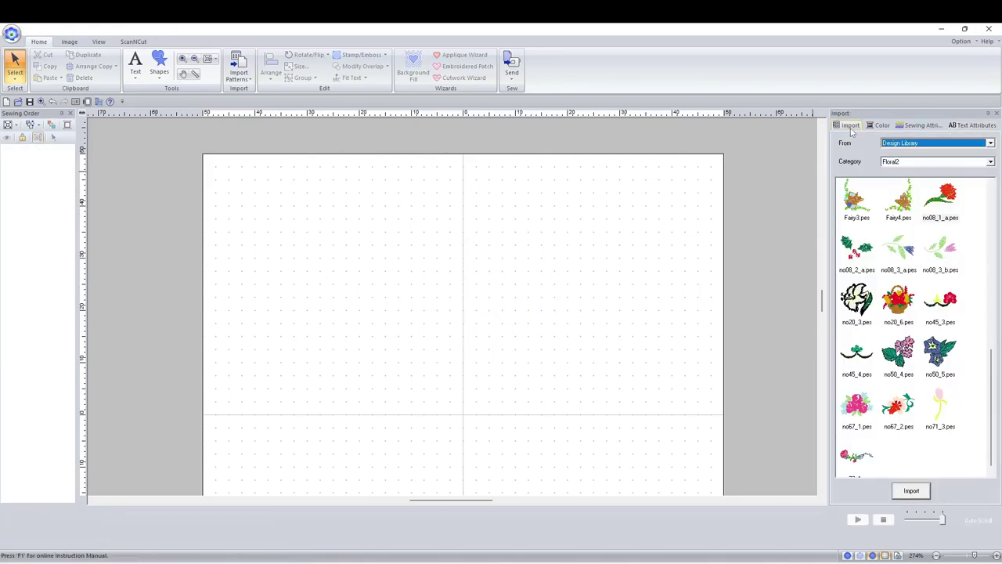
{"action": "left_click", "coordinate": [902, 145]}
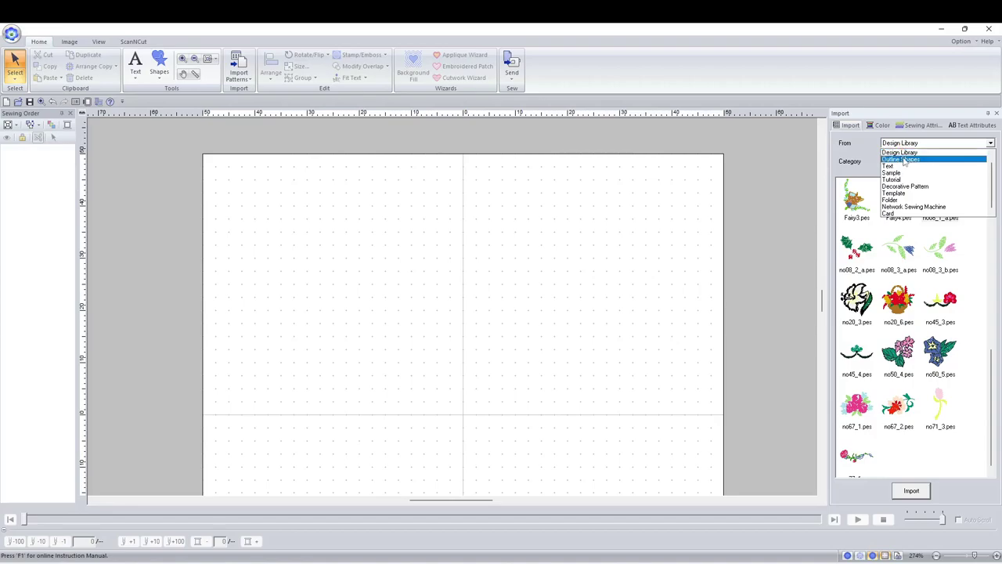
{"action": "left_click", "coordinate": [905, 165]}
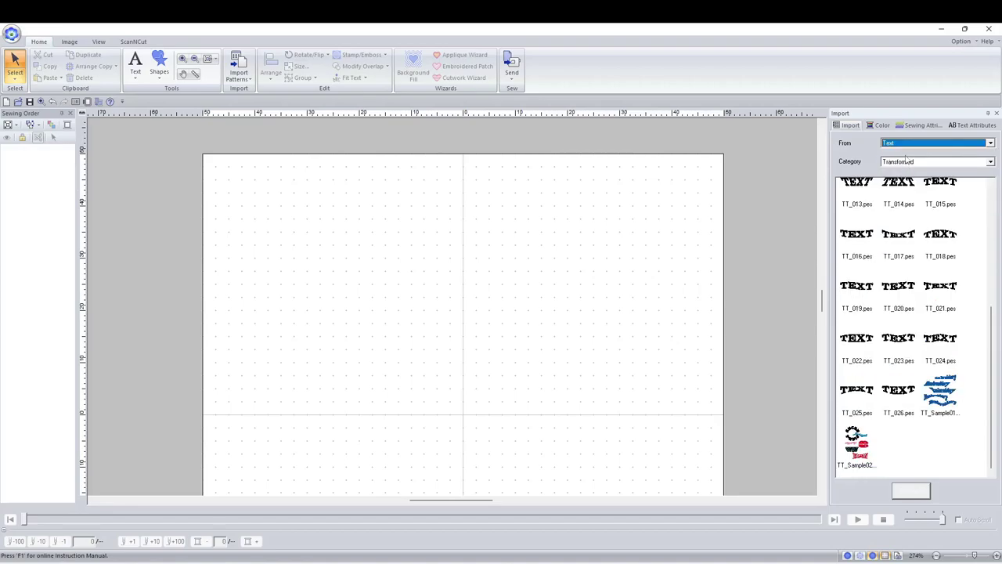
{"action": "left_click", "coordinate": [913, 145]}
{"action": "left_click", "coordinate": [910, 157]}
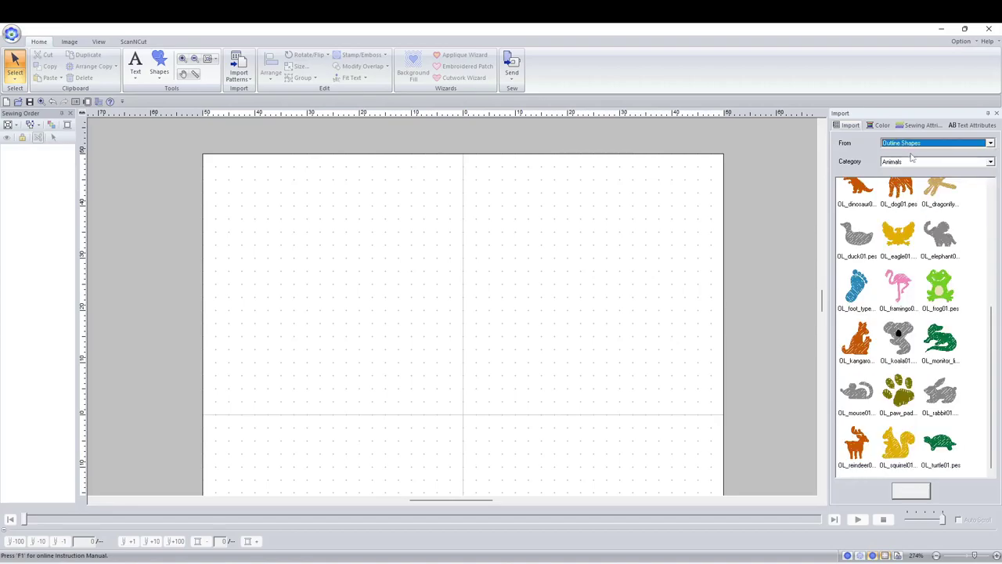
Place the aprons03A.pes orange and MOM design on the page from the Template source's Aprons category.
{"action": "left_click", "coordinate": [914, 149]}
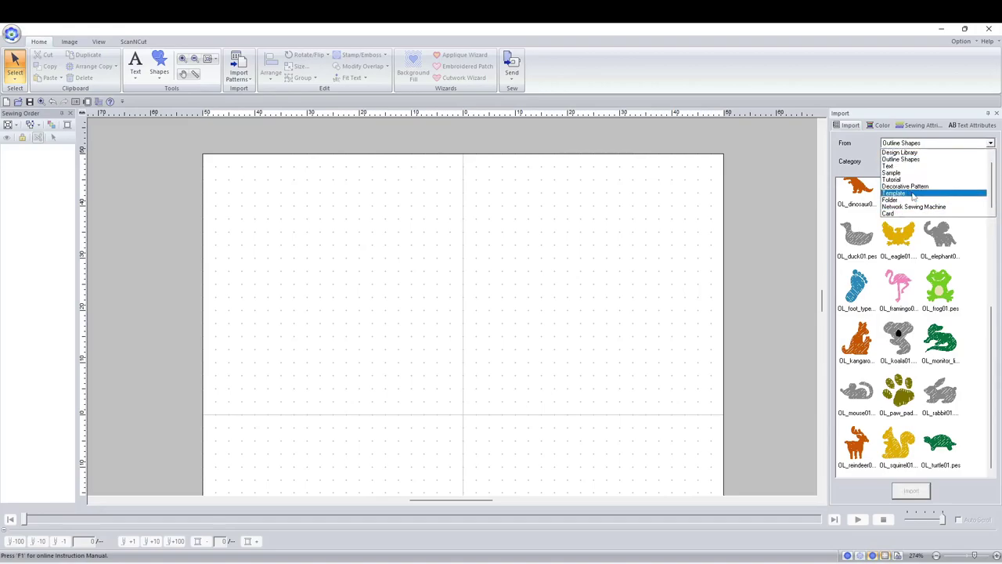
{"action": "left_click", "coordinate": [910, 193]}
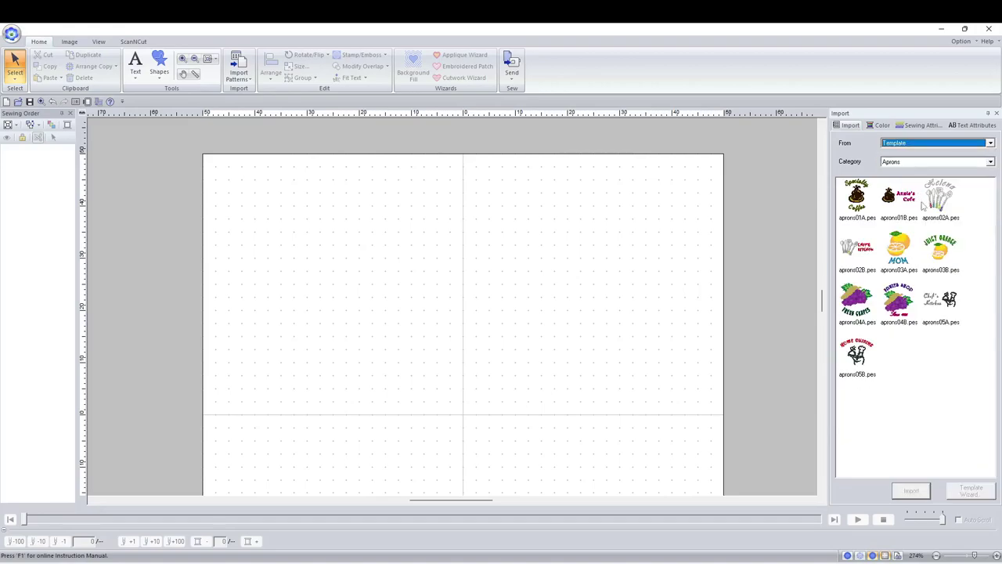
{"action": "left_click", "coordinate": [929, 164]}
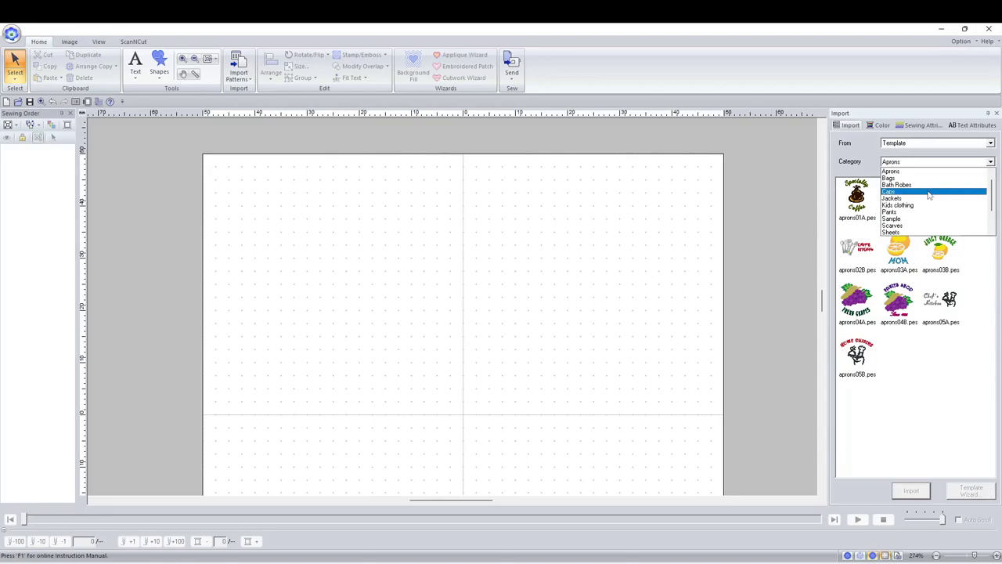
{"action": "left_click", "coordinate": [964, 423]}
{"action": "left_click_drag", "start_coordinate": [671, 296], "coordinate": [490, 297]}
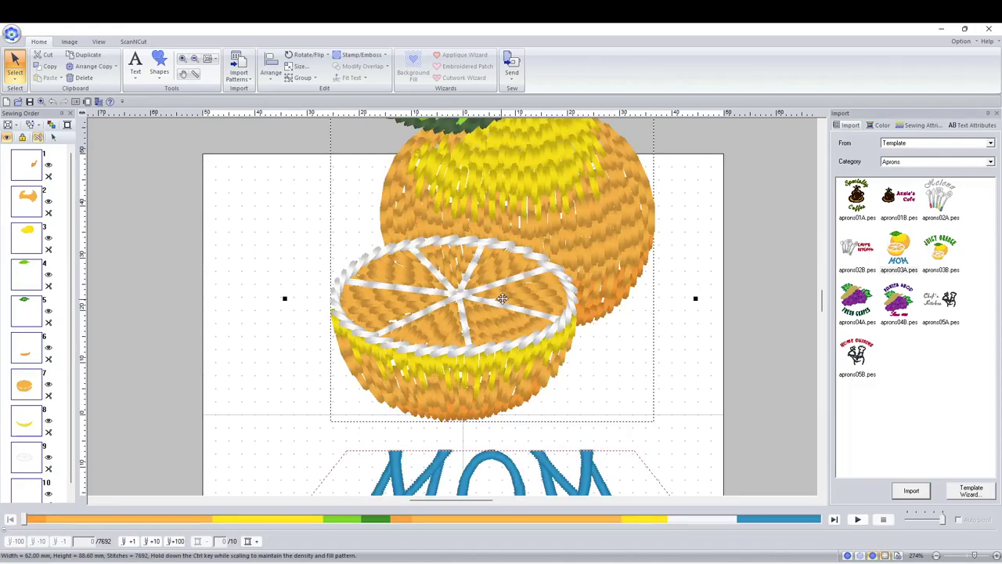
Move the orange and MOM design down until it fits entirely inside the page.
{"action": "left_click_drag", "start_coordinate": [501, 298], "coordinate": [503, 330]}
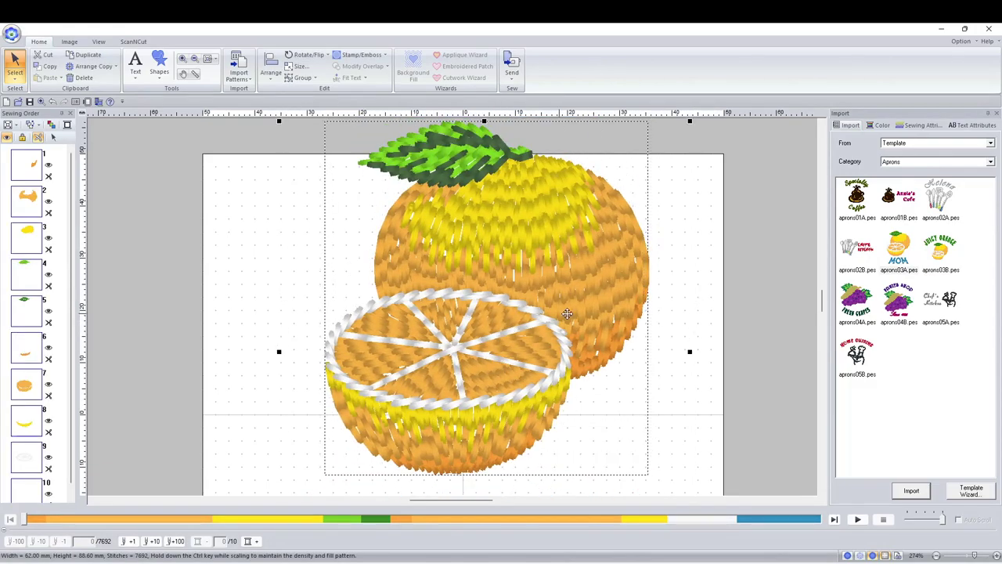
{"action": "scroll", "coordinate": [660, 313], "scroll_direction": "down", "scroll_amount": 3}
{"action": "left_click_drag", "start_coordinate": [511, 254], "coordinate": [521, 299]}
{"action": "scroll", "coordinate": [521, 299], "scroll_direction": "up", "scroll_amount": 3}
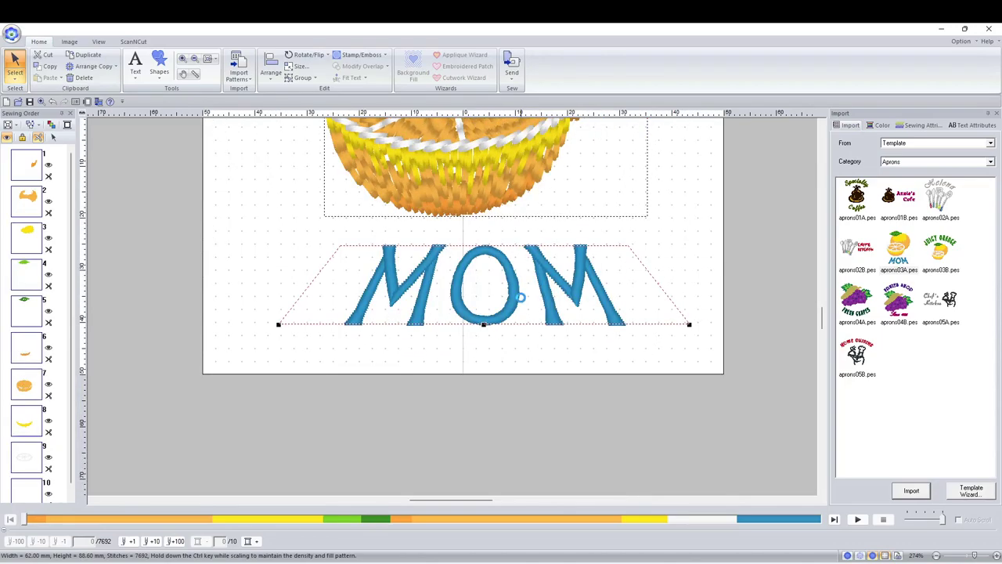
{"action": "scroll", "coordinate": [520, 297], "scroll_direction": "down", "scroll_amount": 3}
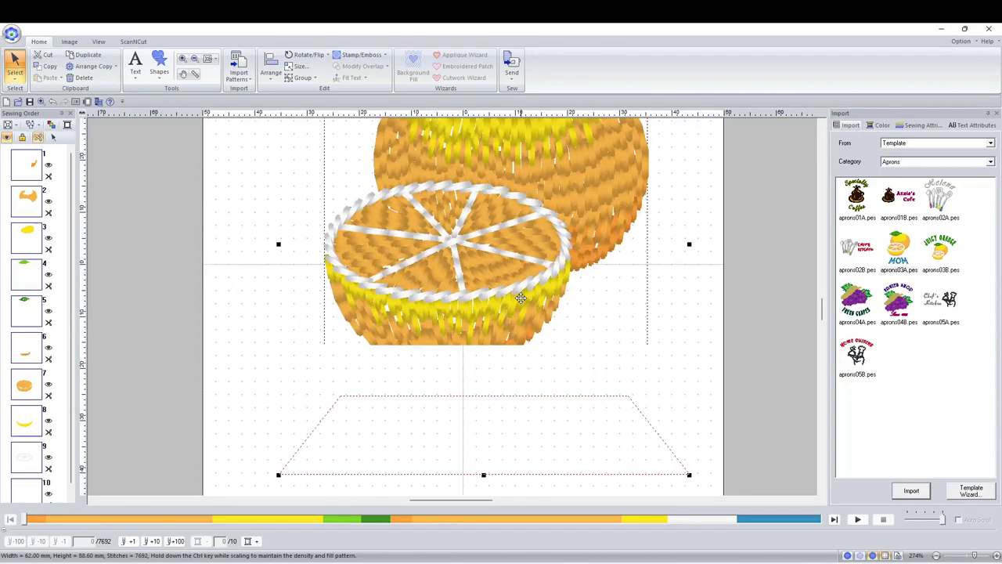
{"action": "scroll", "coordinate": [521, 297], "scroll_direction": "down", "scroll_amount": 3}
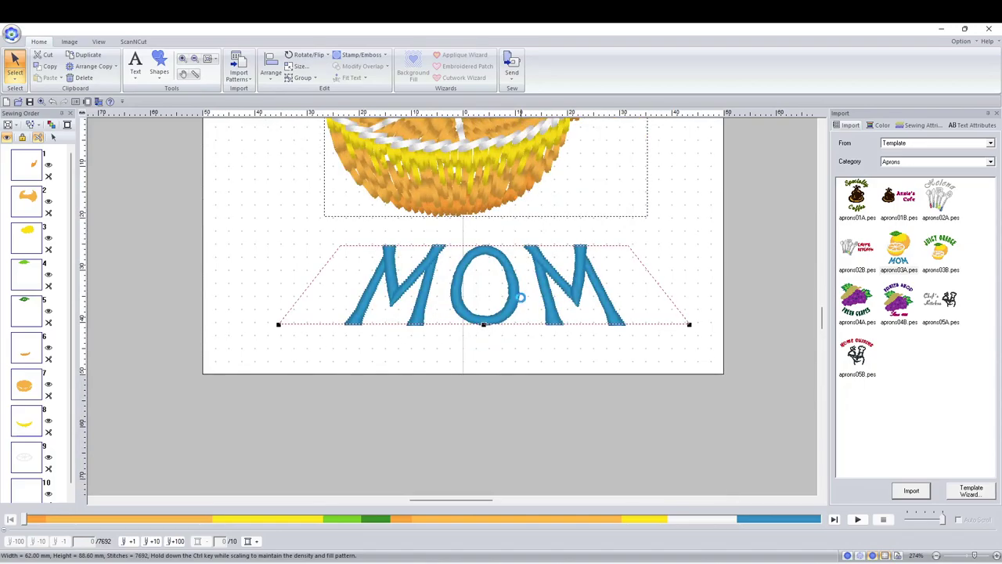
{"action": "scroll", "coordinate": [520, 297], "scroll_direction": "up", "scroll_amount": 6}
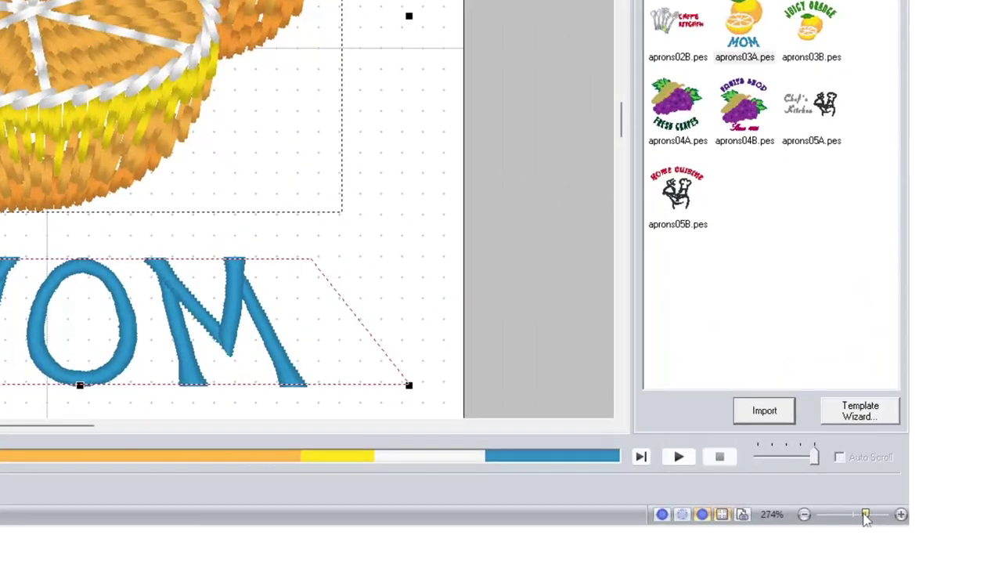
{"action": "left_click", "coordinate": [855, 515]}
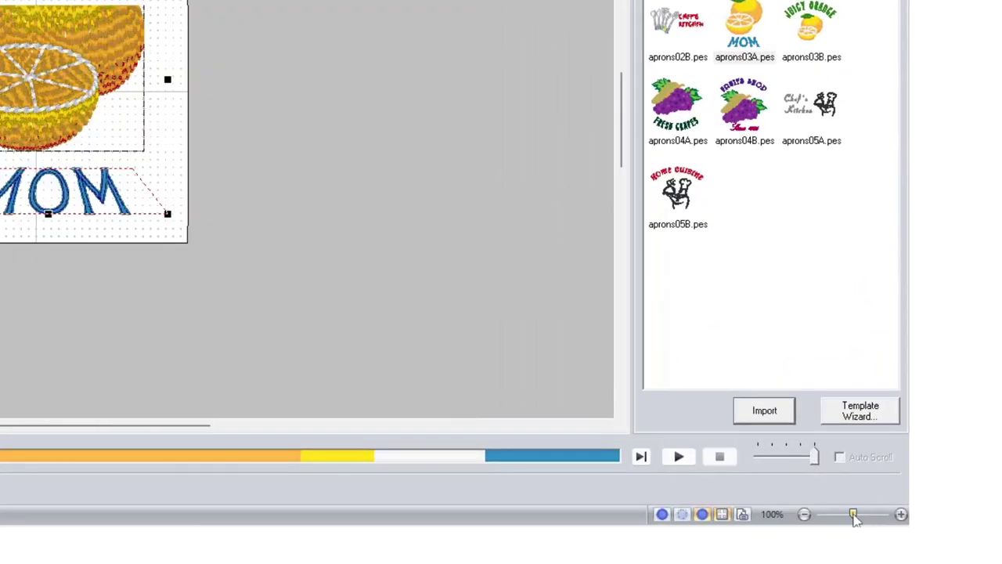
{"action": "left_click", "coordinate": [901, 515]}
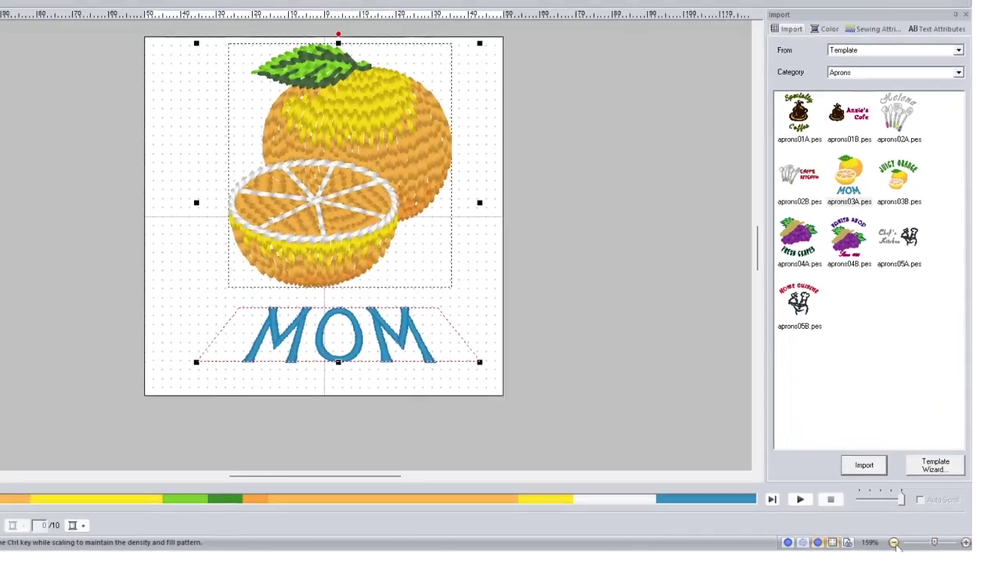
{"action": "left_click", "coordinate": [849, 531]}
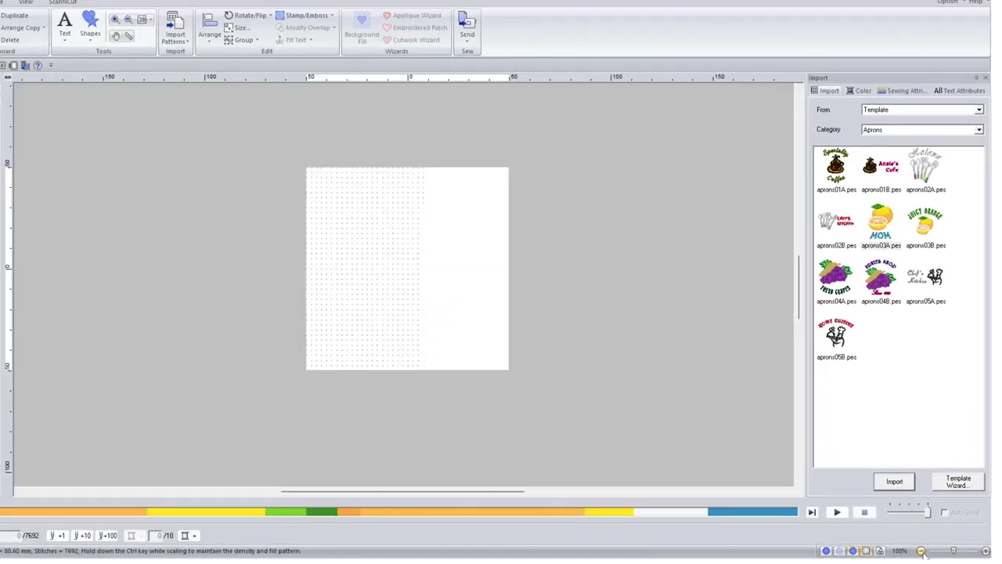
{"action": "left_click", "coordinate": [997, 555]}
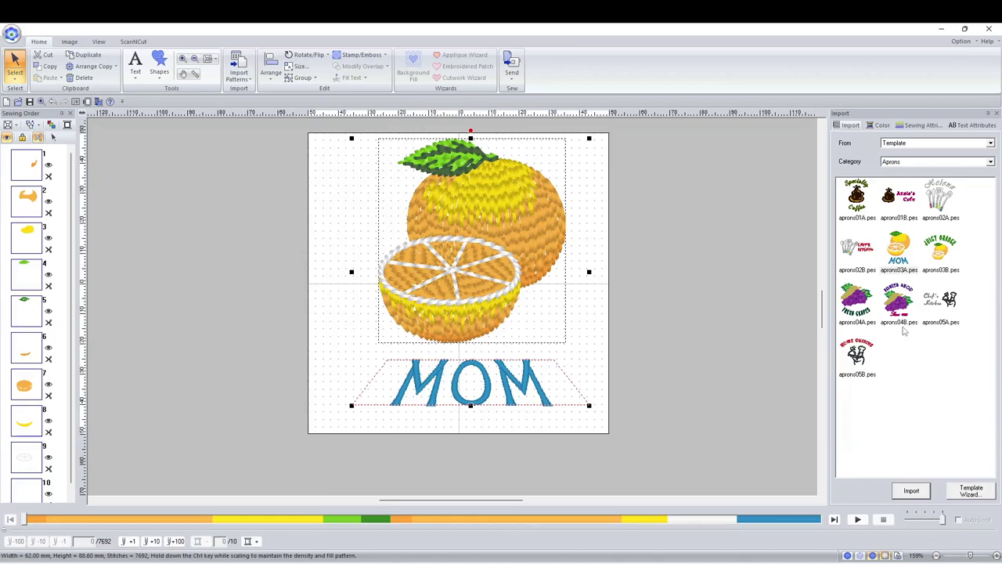
Browse the Tutorial_01 and Tutorial_05 categories of the Tutorial source, and then the Network Sewing Machine import source.
{"action": "left_click", "coordinate": [907, 146]}
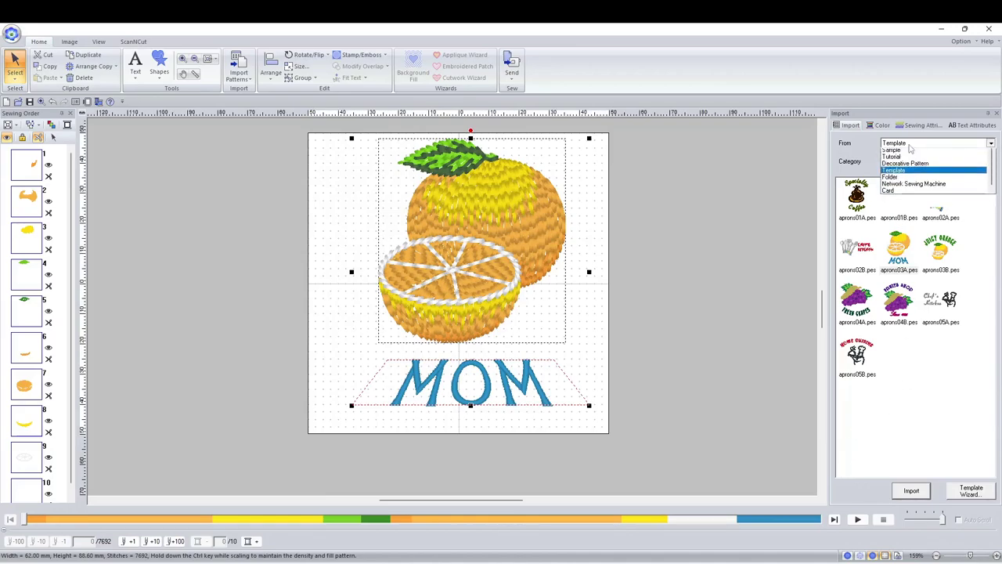
{"action": "left_click", "coordinate": [918, 181]}
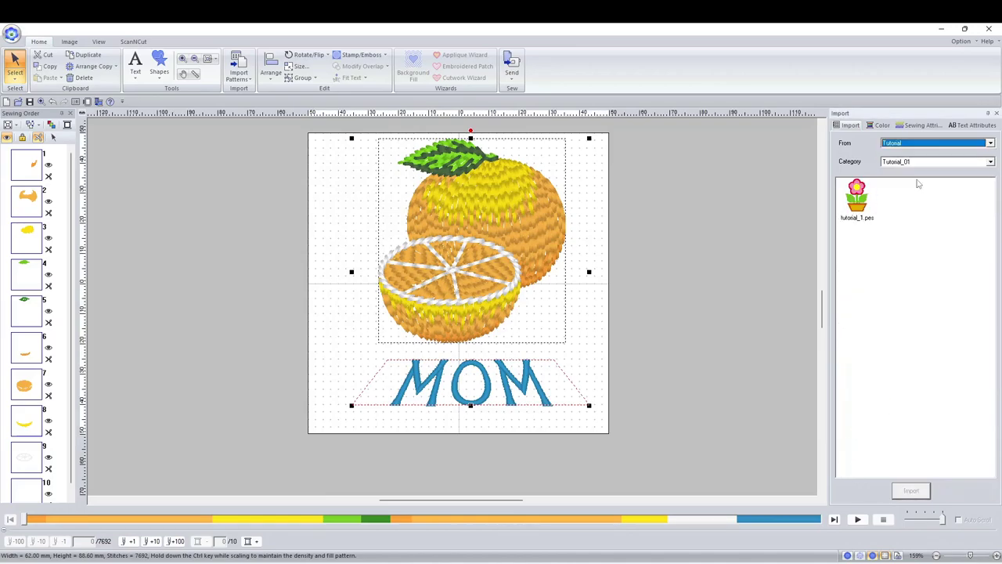
{"action": "left_click", "coordinate": [919, 162]}
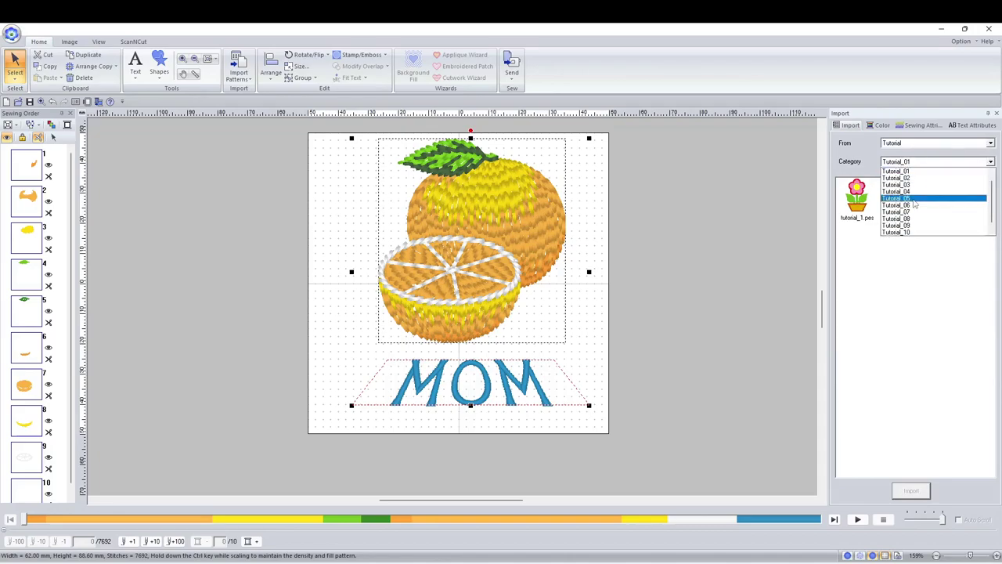
{"action": "left_click", "coordinate": [908, 199]}
{"action": "left_click", "coordinate": [917, 146]}
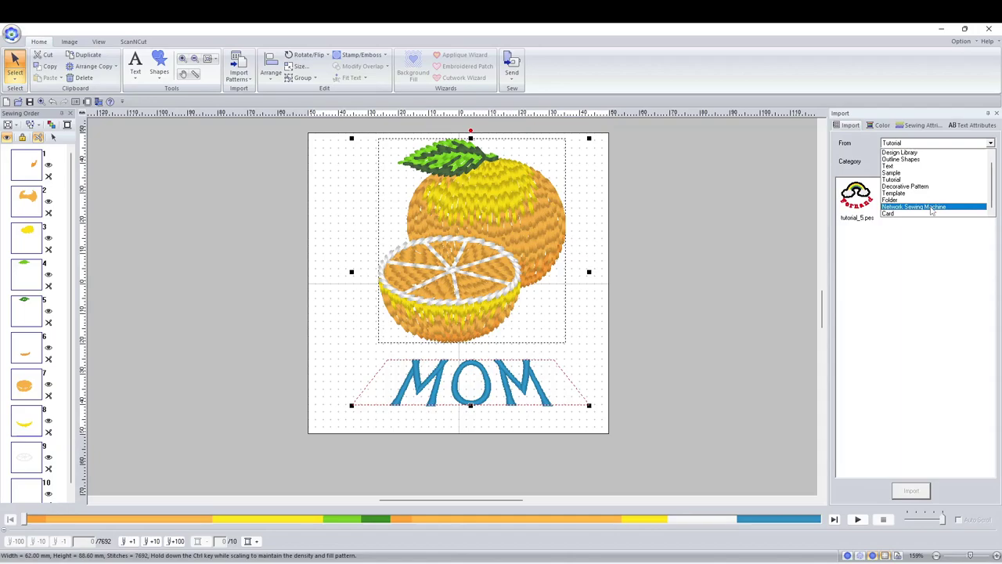
{"action": "left_click", "coordinate": [931, 208]}
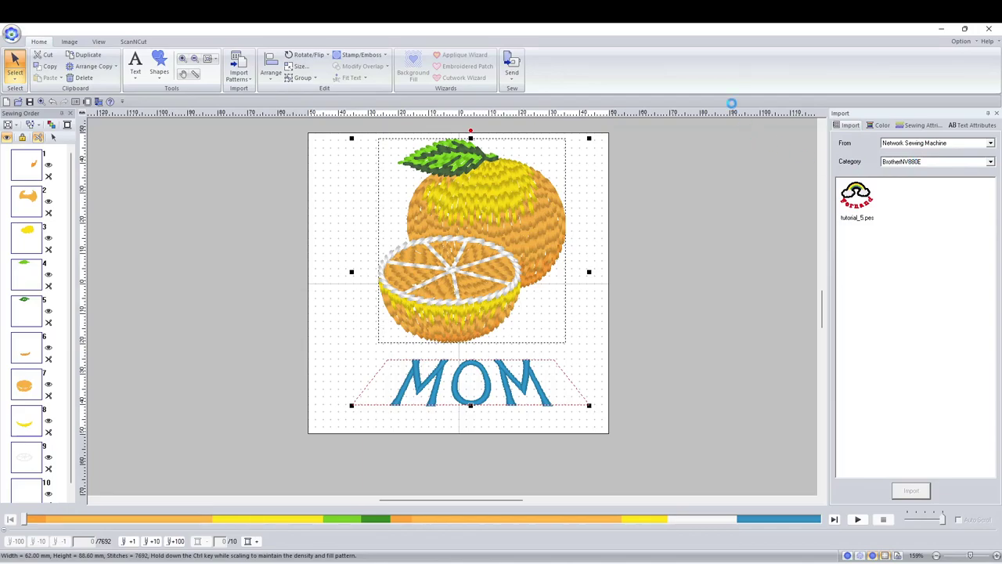
Set the import source back to Design Library and look through the Floral2 designs.
{"action": "left_click", "coordinate": [940, 142]}
{"action": "scroll", "coordinate": [949, 164], "scroll_direction": "up", "scroll_amount": 1}
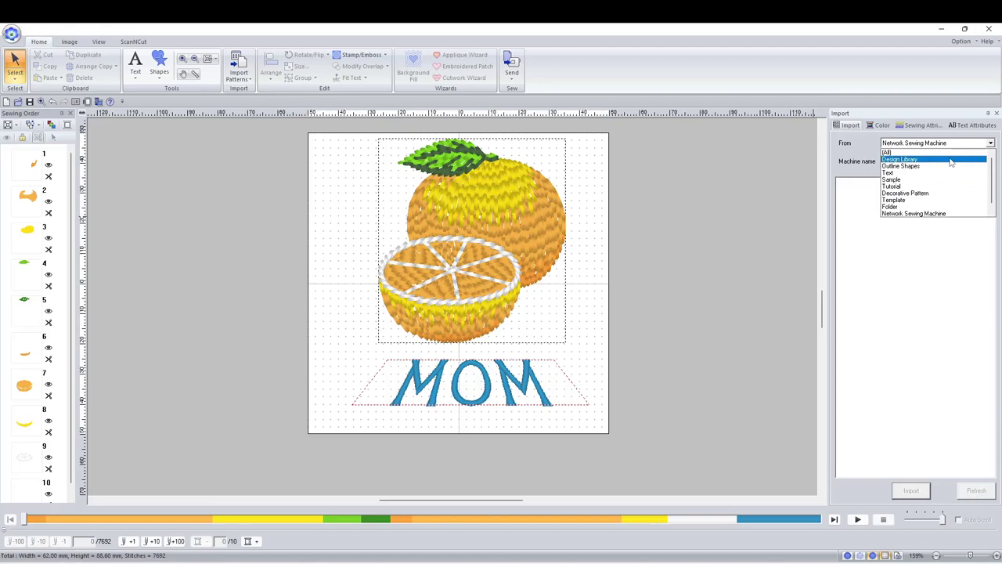
{"action": "left_click", "coordinate": [950, 160]}
{"action": "scroll", "coordinate": [929, 250], "scroll_direction": "down", "scroll_amount": 4}
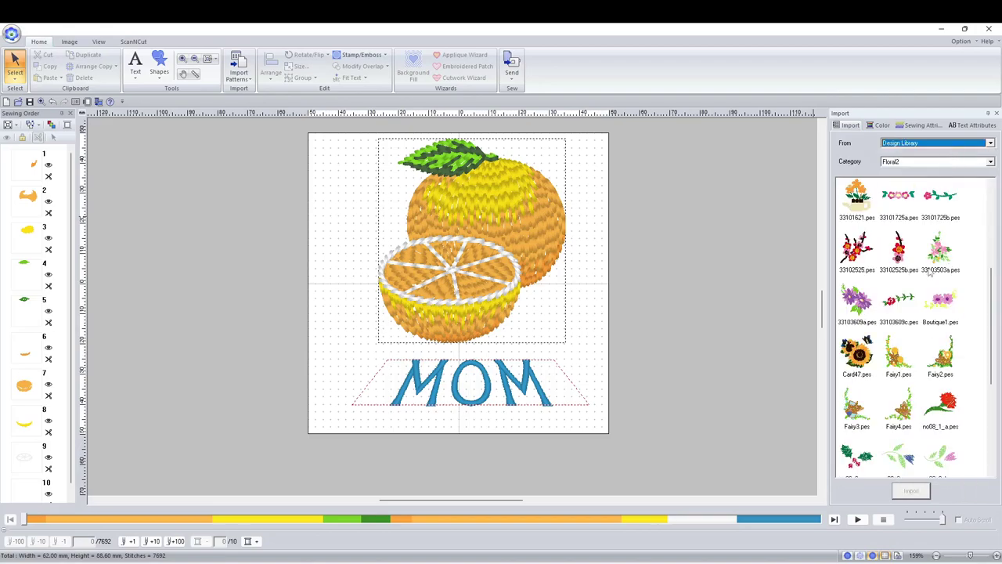
Delete the orange design and the MOM lettering from the page.
{"action": "left_click", "coordinate": [477, 279]}
{"action": "key", "text": "Delete"}
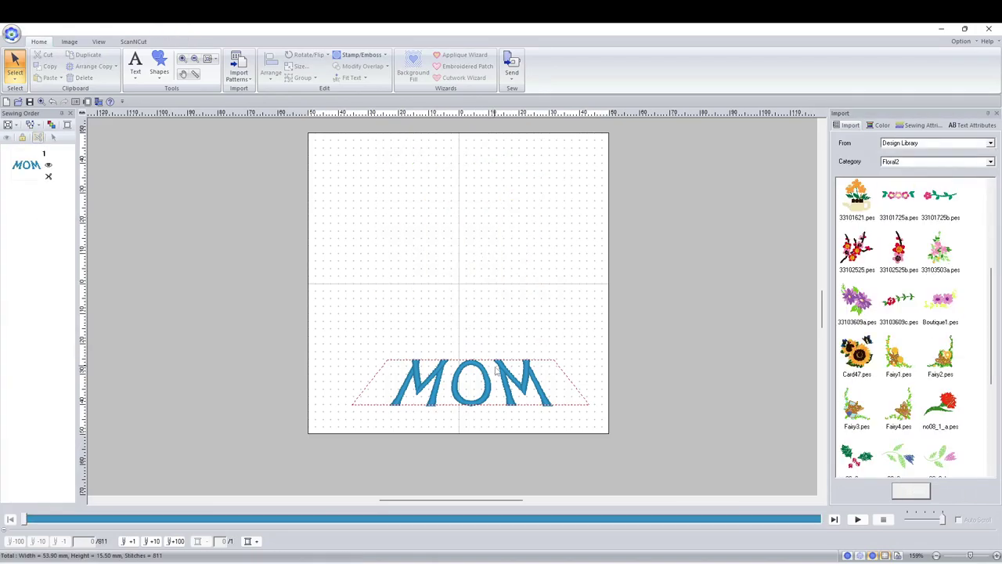
{"action": "left_click", "coordinate": [495, 371]}
{"action": "key", "text": "Delete"}
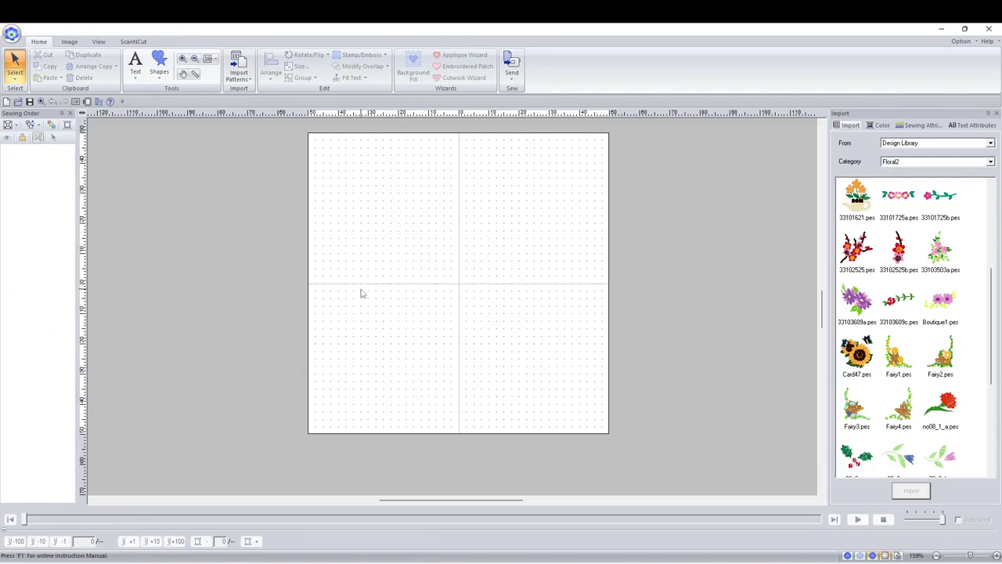
Place the 33101621.pes design of orange flowers in a watering can near the page's center.
{"action": "left_click", "coordinate": [860, 204]}
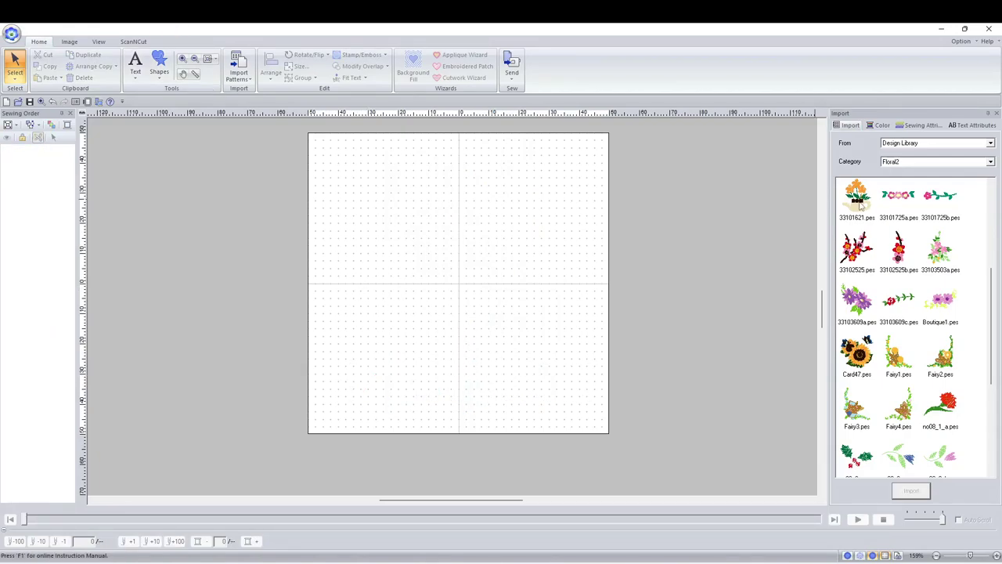
{"action": "left_click_drag", "start_coordinate": [840, 206], "coordinate": [441, 266]}
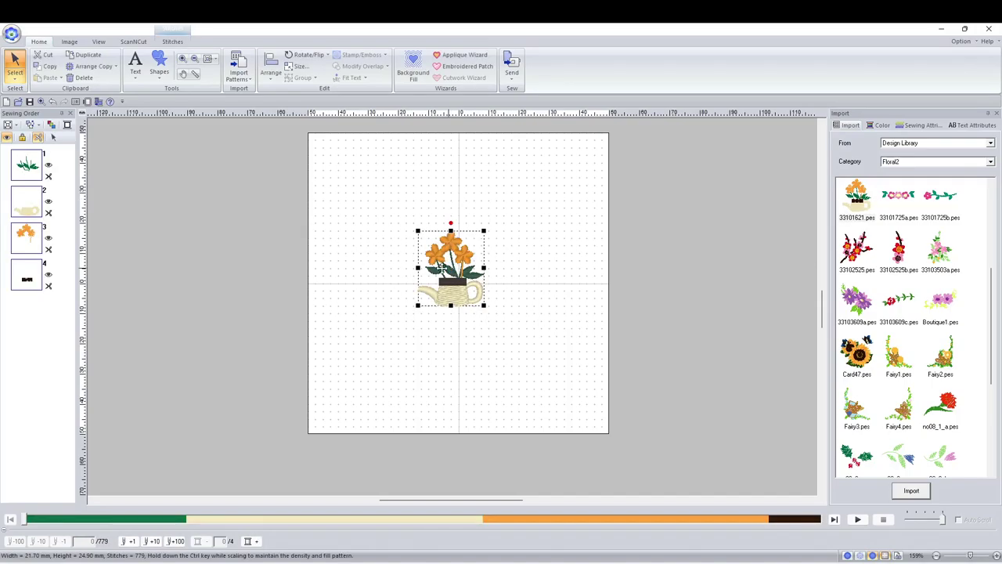
Check which drives on This PC are available in Save As, and cancel without saving the design.
{"action": "left_click", "coordinate": [11, 33]}
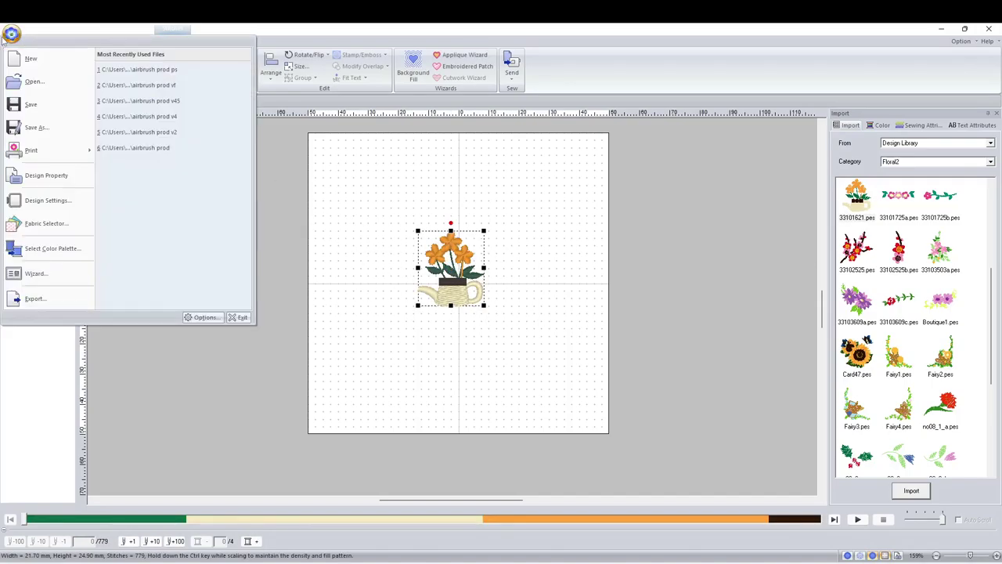
{"action": "left_click", "coordinate": [37, 129]}
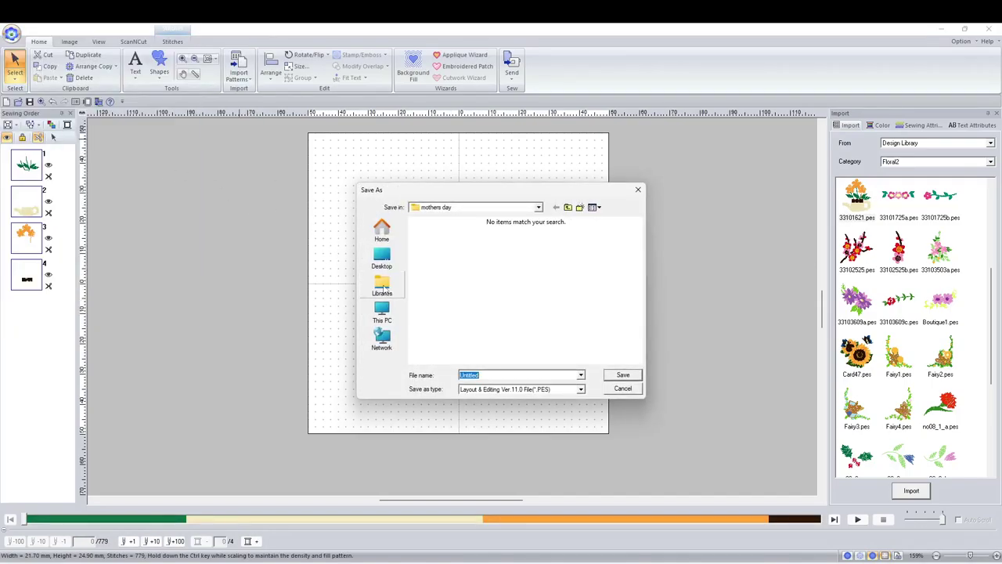
{"action": "left_click", "coordinate": [391, 307]}
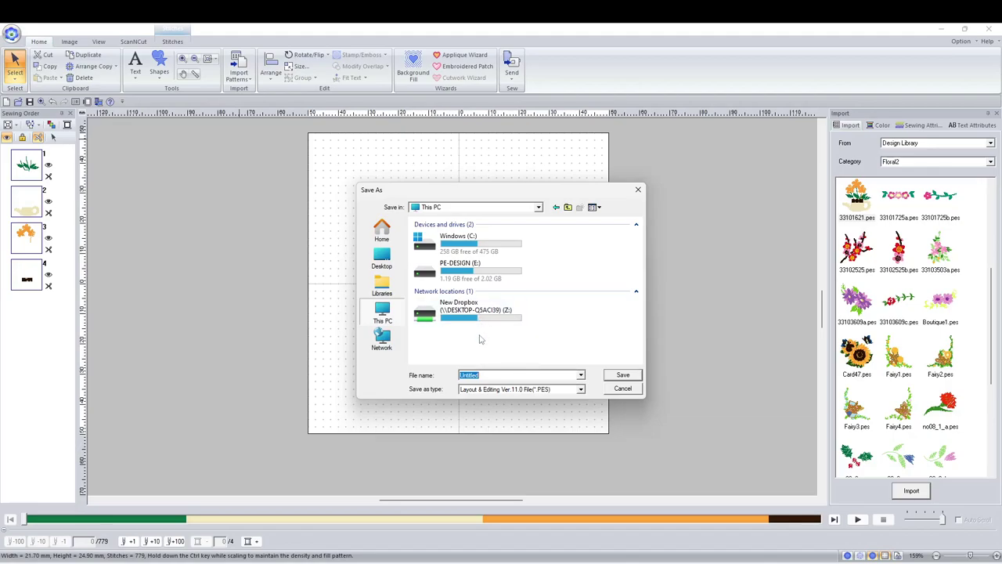
{"action": "left_click", "coordinate": [622, 390]}
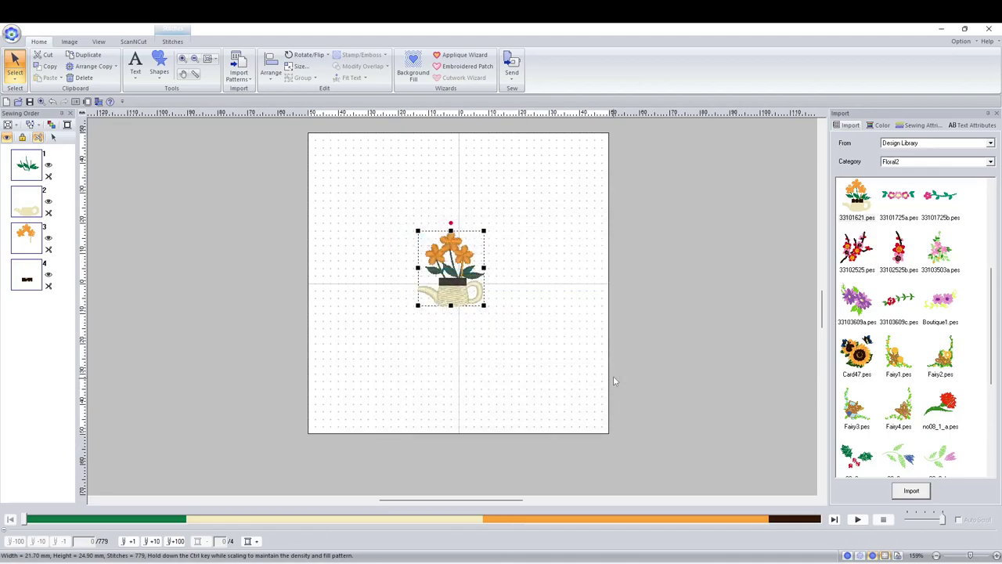
Look through the options for sending the design to USB media, a machine or a network machine.
{"action": "left_click", "coordinate": [514, 75]}
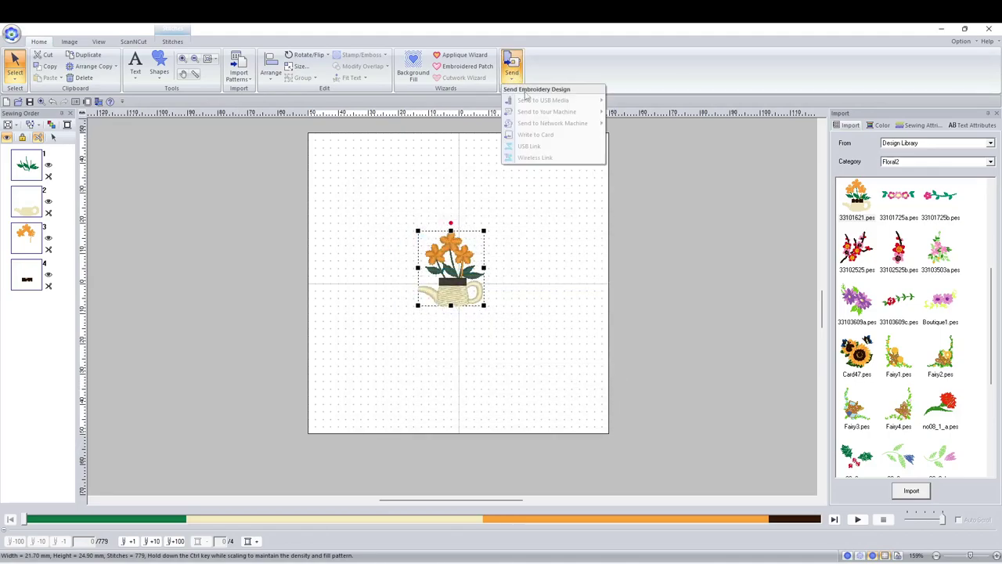
{"action": "mouse_move", "coordinate": [539, 126]}
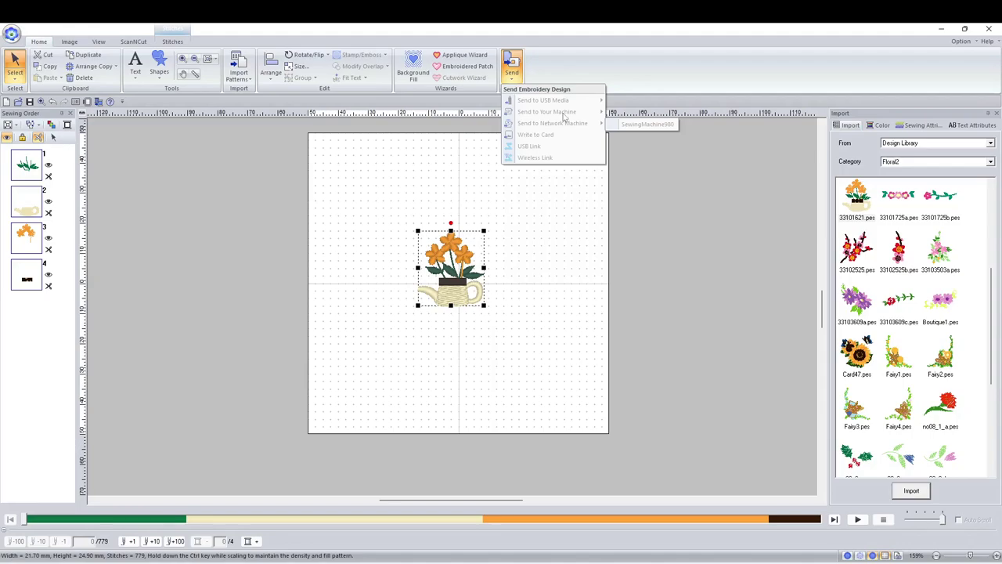
{"action": "left_click", "coordinate": [424, 190]}
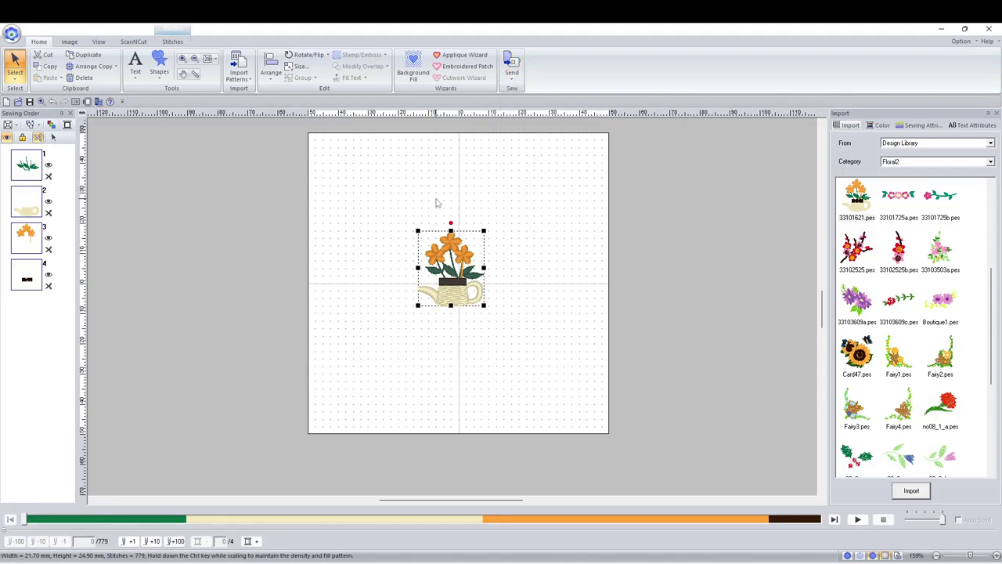